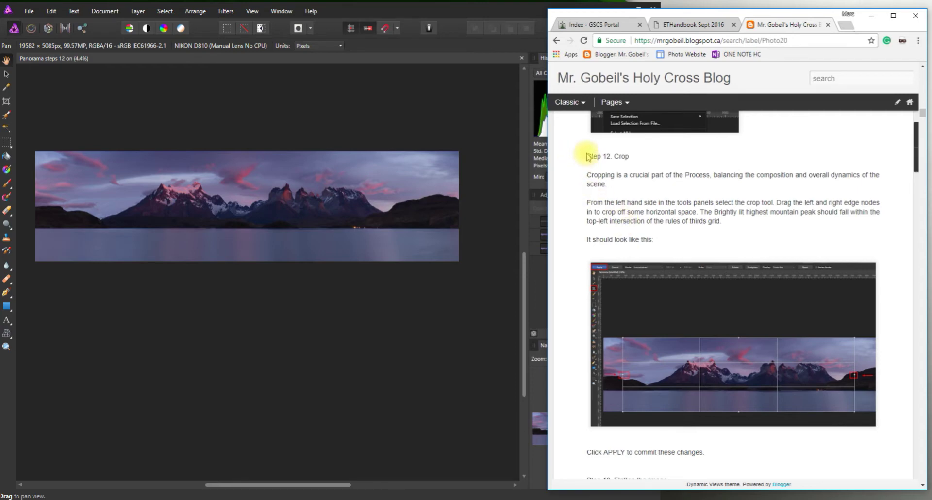
- Activate the Crop Tool on the panorama, following the blog's Step 12 crop instructions
{"action": "left_click_drag", "start_coordinate": [588, 155], "coordinate": [651, 166]}
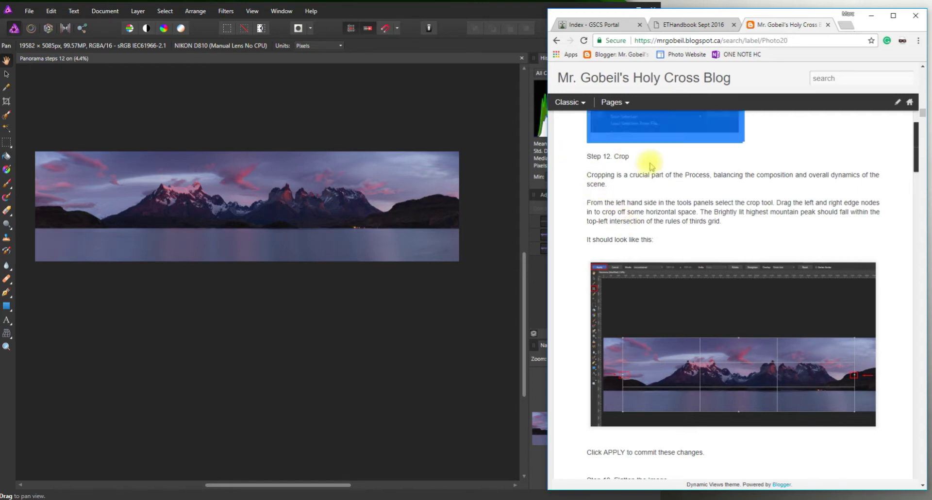
{"action": "left_click", "coordinate": [7, 102]}
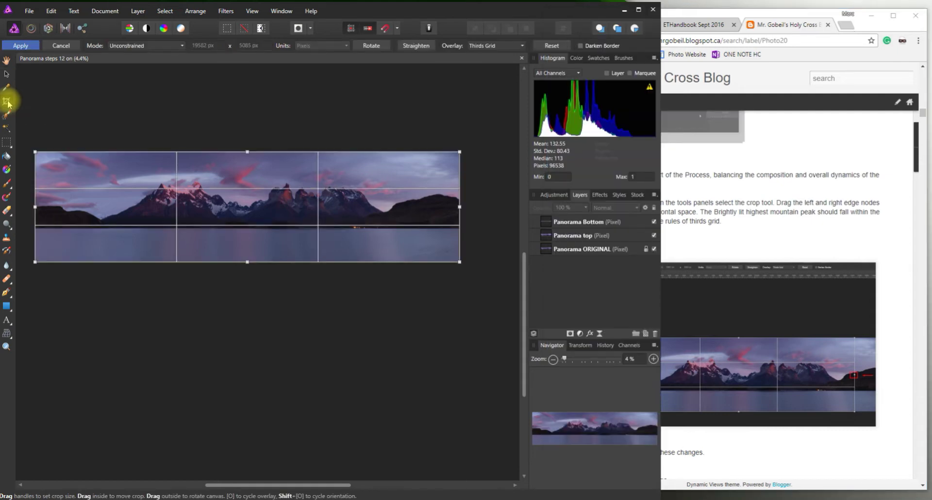
{"action": "left_click", "coordinate": [733, 236]}
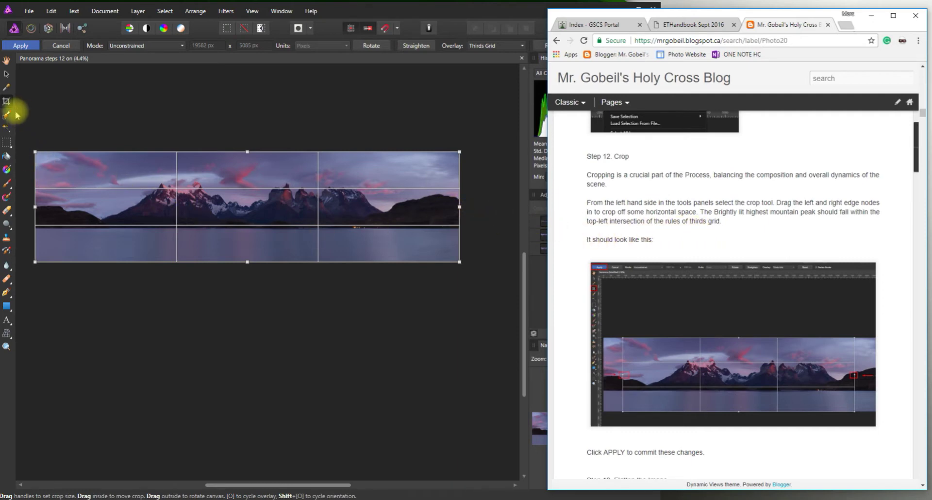
{"action": "left_click", "coordinate": [6, 61]}
{"action": "left_click", "coordinate": [6, 61]}
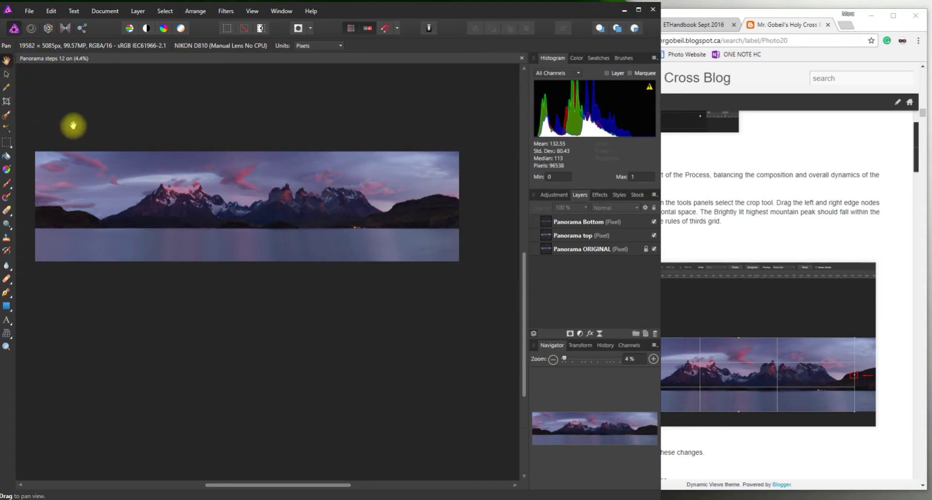
{"action": "key", "text": "c"}
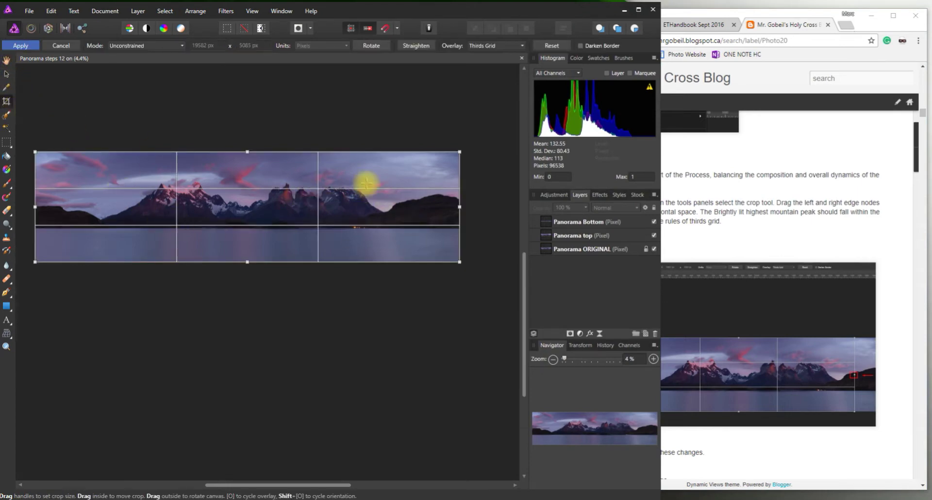
{"action": "left_click", "coordinate": [818, 240]}
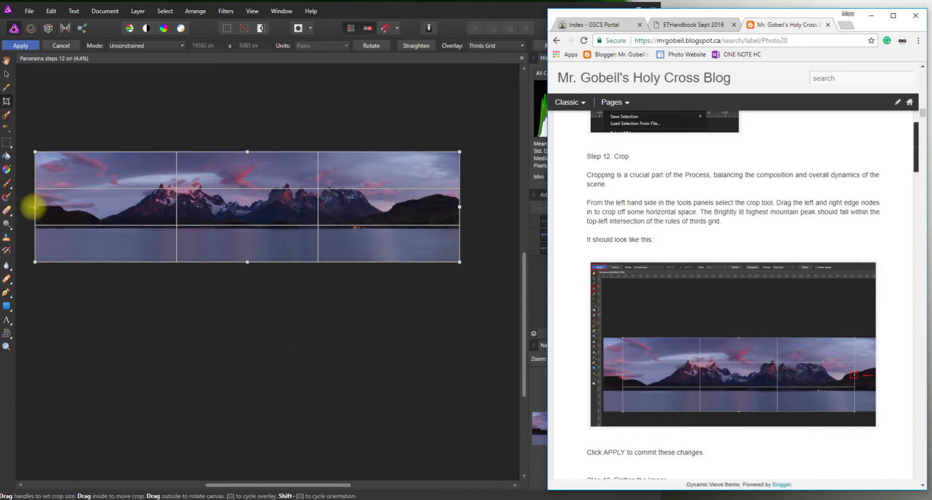
- Pull the crop's left and right edges inward until the width reads 15940 px
{"action": "mouse_move", "coordinate": [35, 207]}
{"action": "left_mouse_down"}
{"action": "mouse_move", "coordinate": [121, 204]}
{"action": "mouse_move", "coordinate": [42, 205]}
{"action": "mouse_move", "coordinate": [52, 208]}
{"action": "left_mouse_up"}
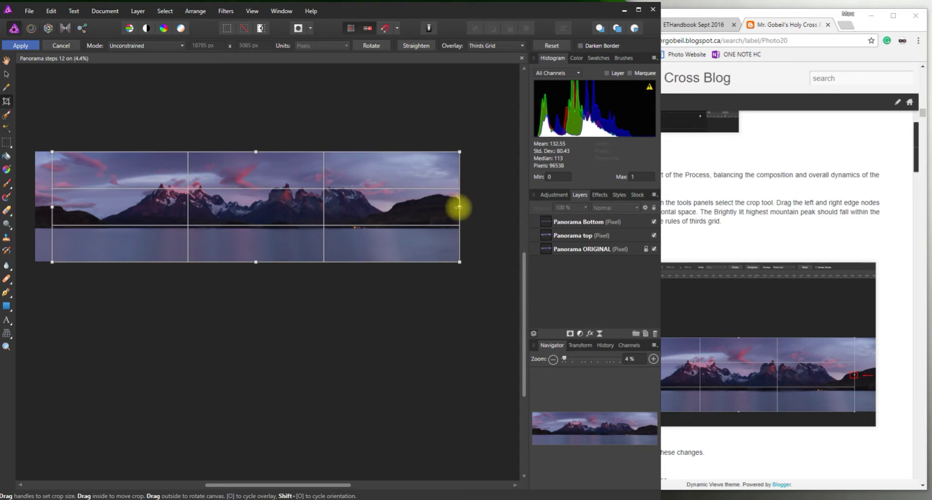
{"action": "left_click_drag", "start_coordinate": [459, 208], "coordinate": [411, 207]}
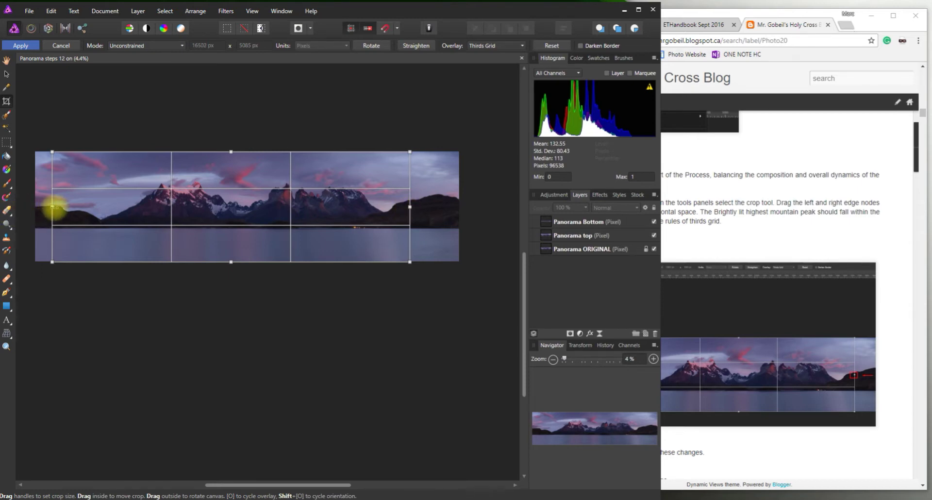
{"action": "left_click_drag", "start_coordinate": [52, 208], "coordinate": [64, 208]}
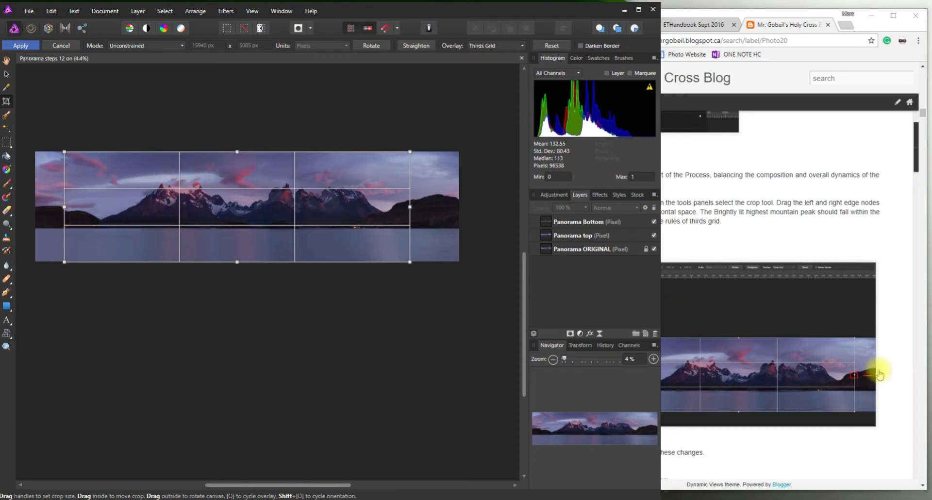
{"action": "left_click", "coordinate": [792, 217]}
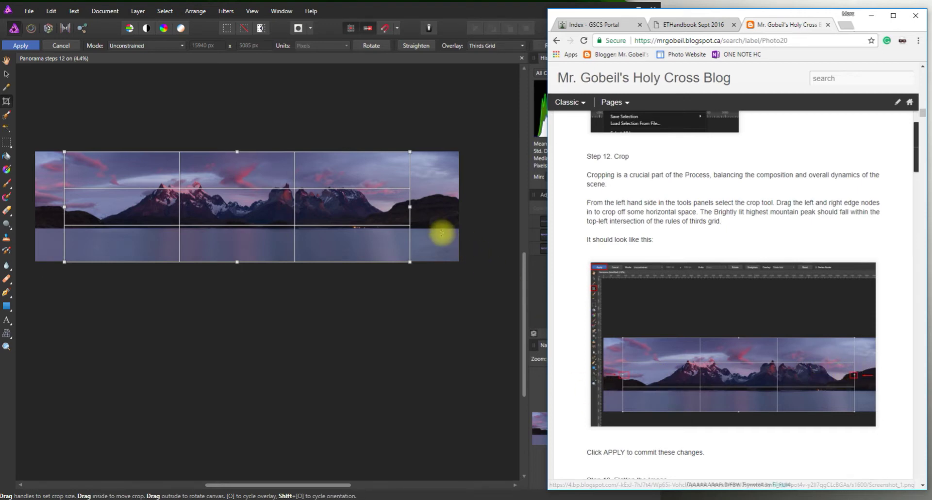
{"action": "scroll", "coordinate": [672, 434], "scroll_direction": "down", "scroll_amount": 2}
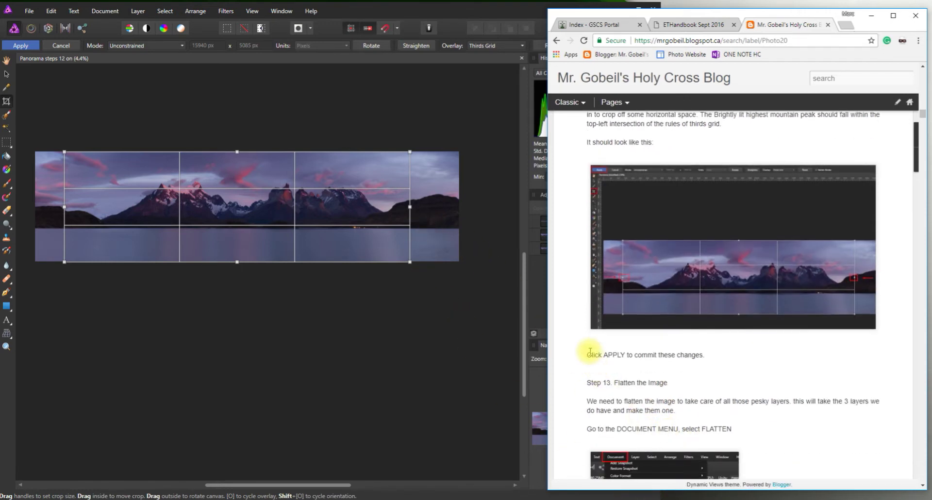
- Apply the crop, leaving a 15940 × 5085 px panorama, and pan to check the result
{"action": "left_click", "coordinate": [20, 46]}
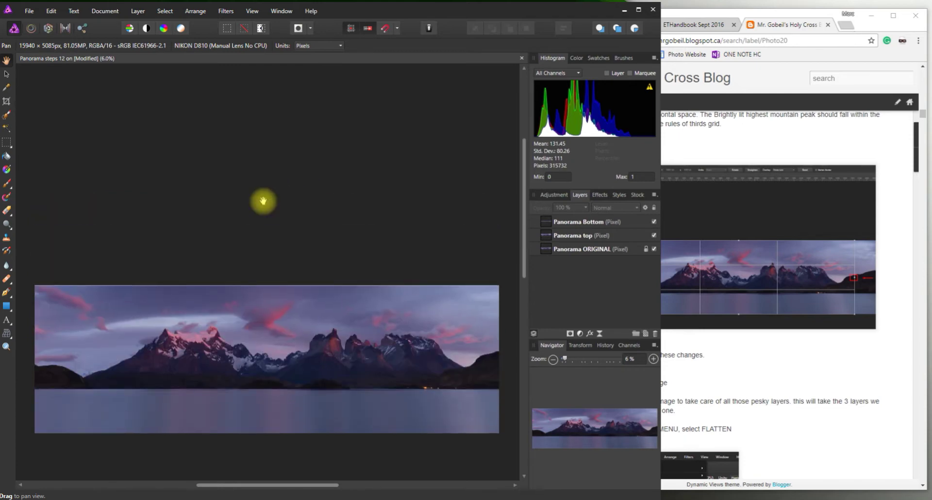
{"action": "left_click_drag", "start_coordinate": [263, 201], "coordinate": [251, 253]}
{"action": "scroll", "coordinate": [249, 260], "scroll_direction": "up", "scroll_amount": 8}
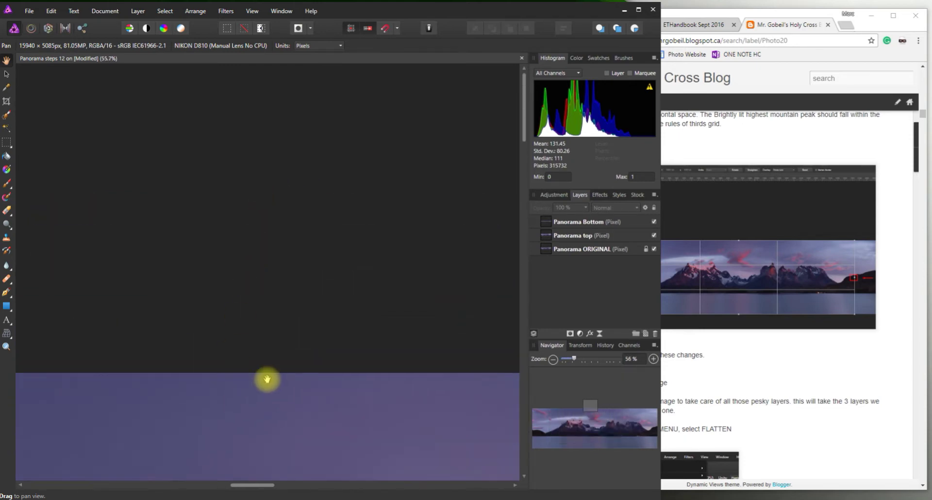
{"action": "scroll", "coordinate": [266, 378], "scroll_direction": "down", "scroll_amount": 8}
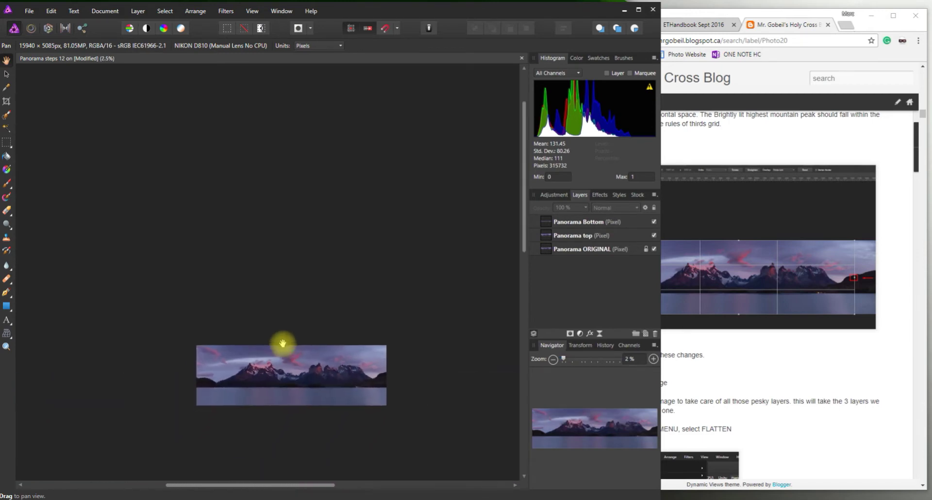
{"action": "scroll", "coordinate": [272, 357], "scroll_direction": "up", "scroll_amount": 4}
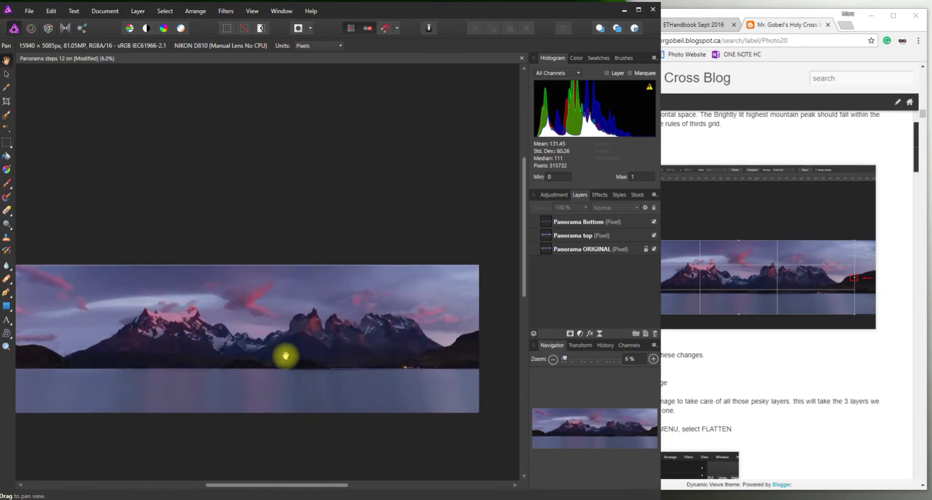
{"action": "left_click_drag", "start_coordinate": [292, 350], "coordinate": [299, 291]}
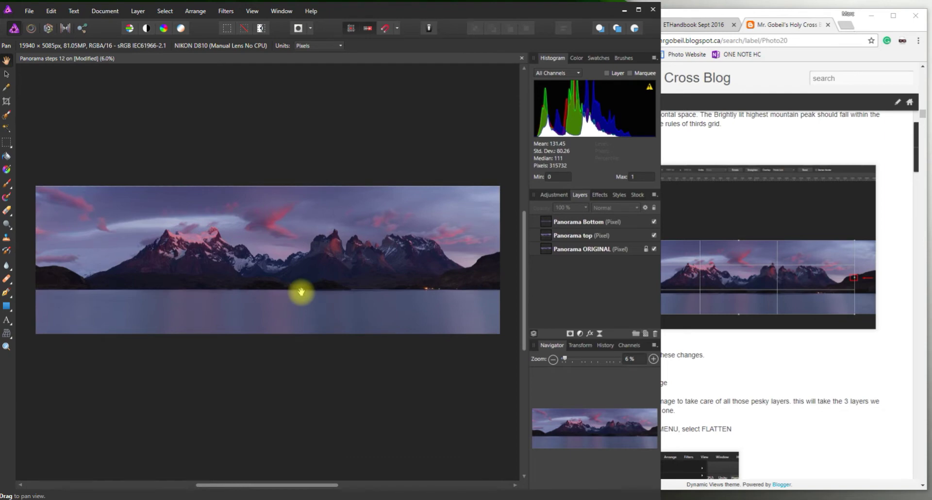
{"action": "left_click", "coordinate": [722, 381]}
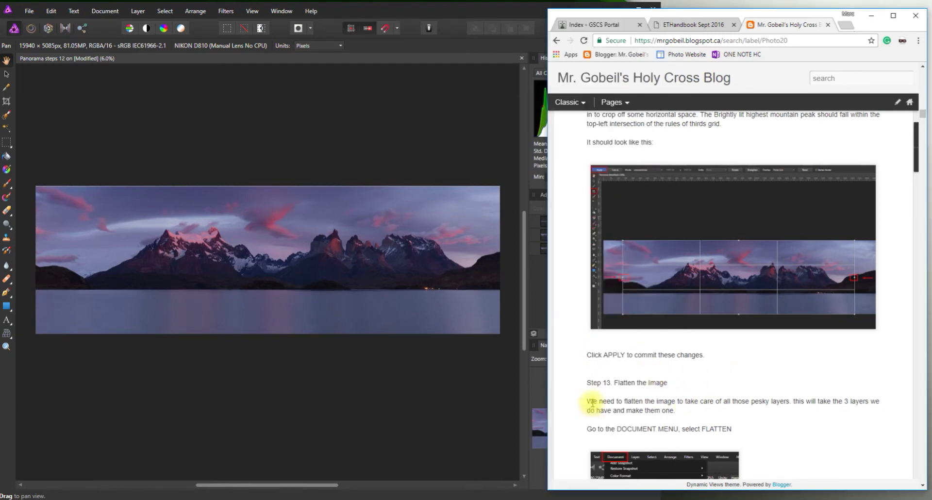
- Narrow the browser beside the Step 13 Flatten instructions so Affinity's Layers panel shows
{"action": "left_click_drag", "start_coordinate": [587, 373], "coordinate": [739, 427]}
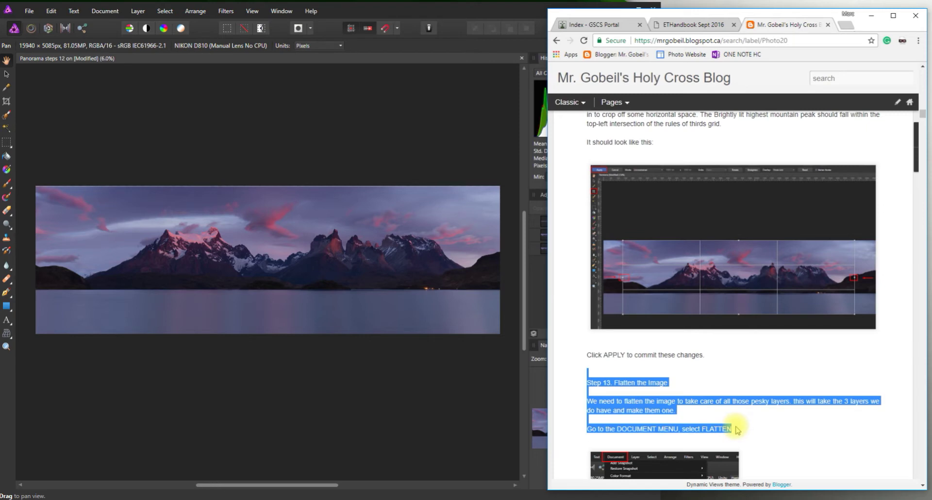
{"action": "left_click", "coordinate": [549, 309]}
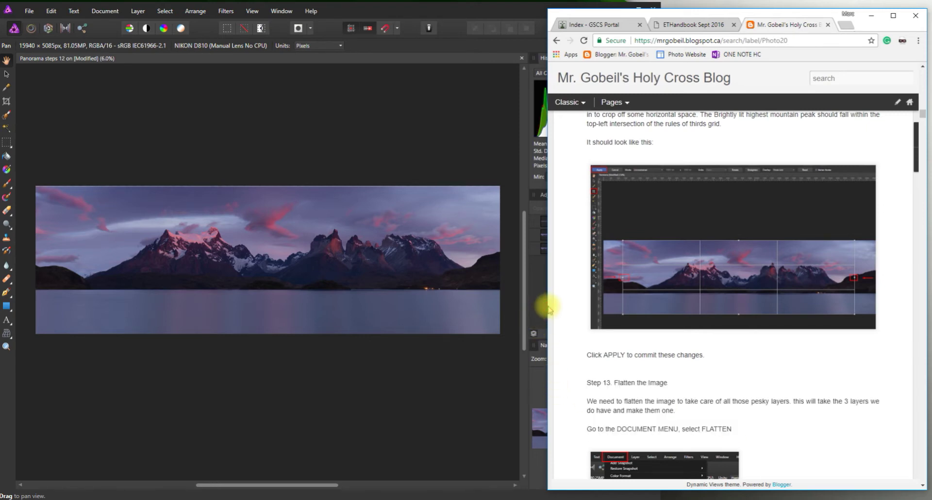
{"action": "left_click_drag", "start_coordinate": [546, 307], "coordinate": [631, 305]}
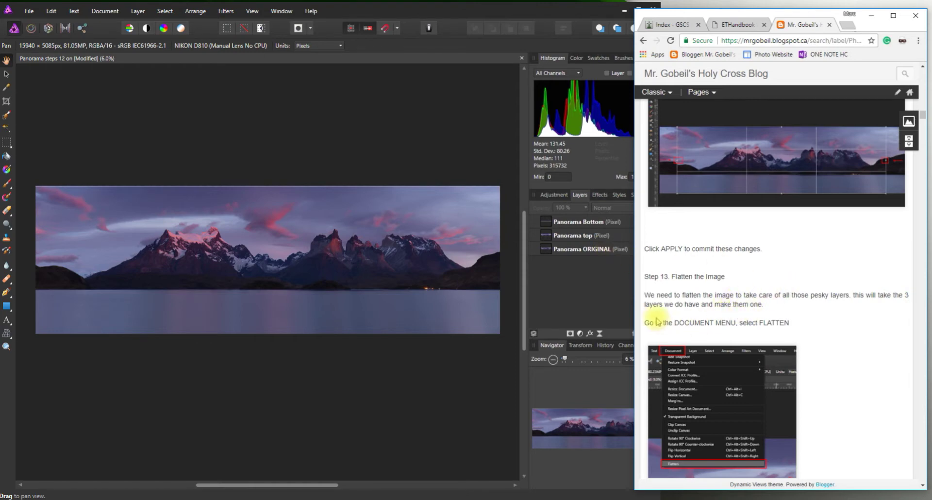
- Cancel the stray Add Document Snapshot dialog and flatten the three layers via Document > Flatten
{"action": "scroll", "coordinate": [647, 332], "scroll_direction": "down", "scroll_amount": 2}
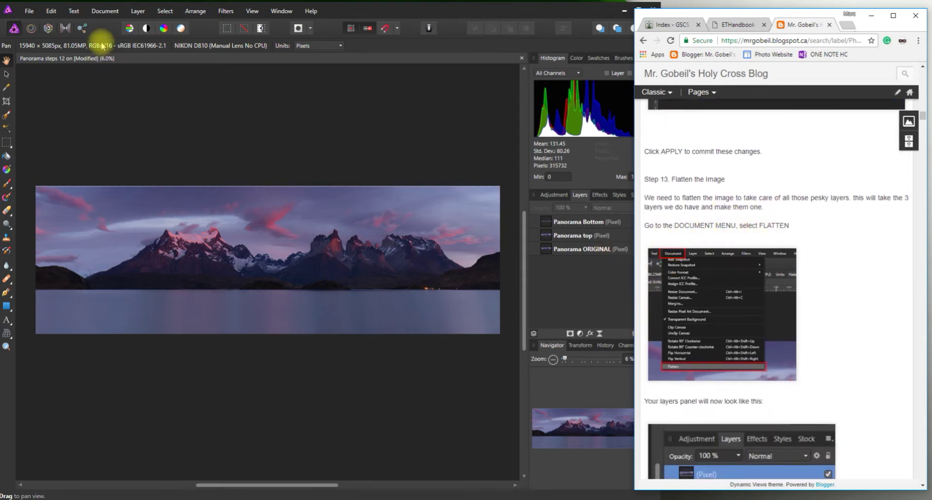
{"action": "left_click", "coordinate": [105, 5]}
{"action": "left_click", "coordinate": [105, 19]}
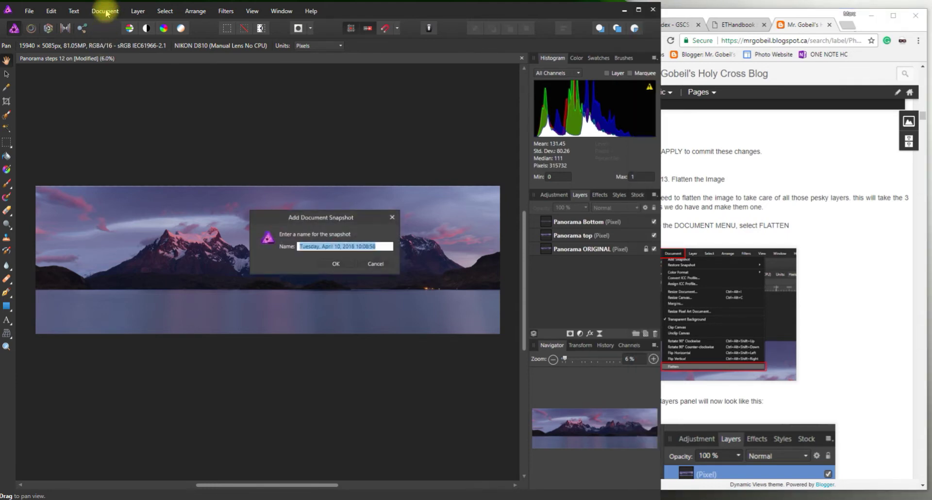
{"action": "left_click", "coordinate": [379, 264]}
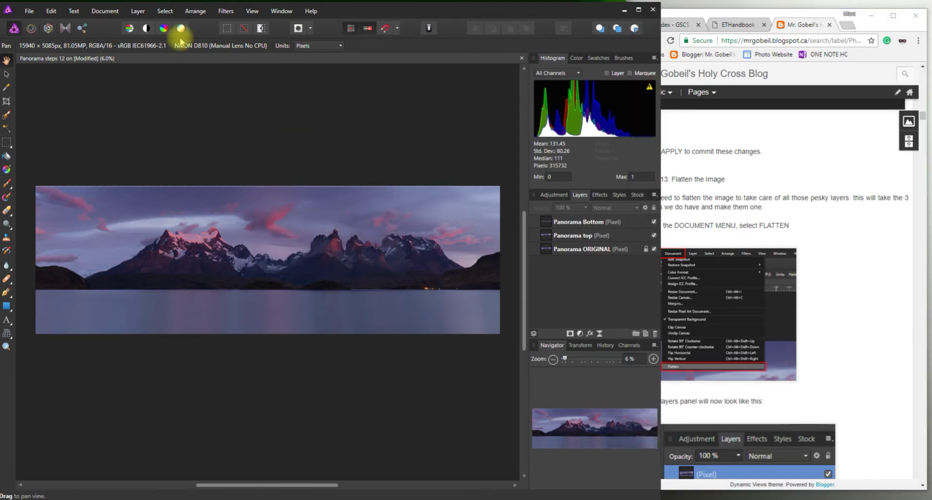
{"action": "left_click", "coordinate": [110, 11]}
{"action": "left_click", "coordinate": [114, 199]}
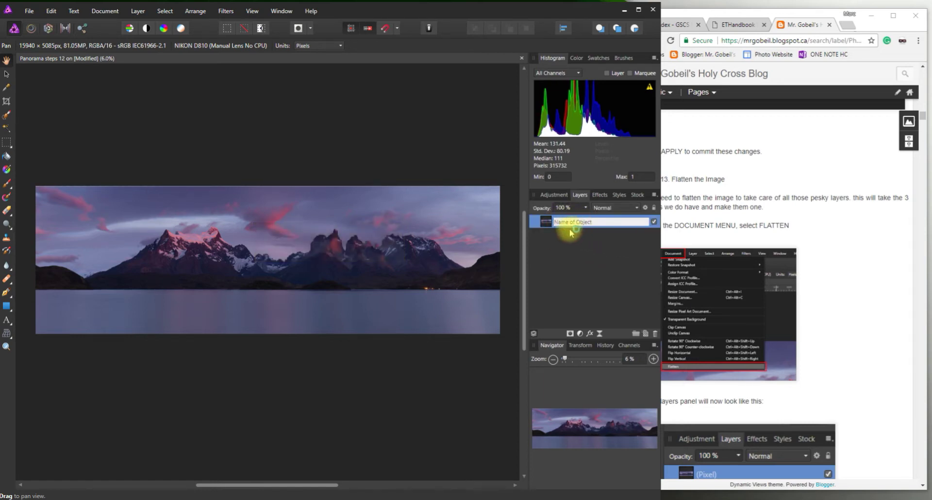
- Rename the flattened (Pixel) layer to 'Panarama'
{"action": "double_click", "coordinate": [563, 222]}
{"action": "type", "text": "Pana"}
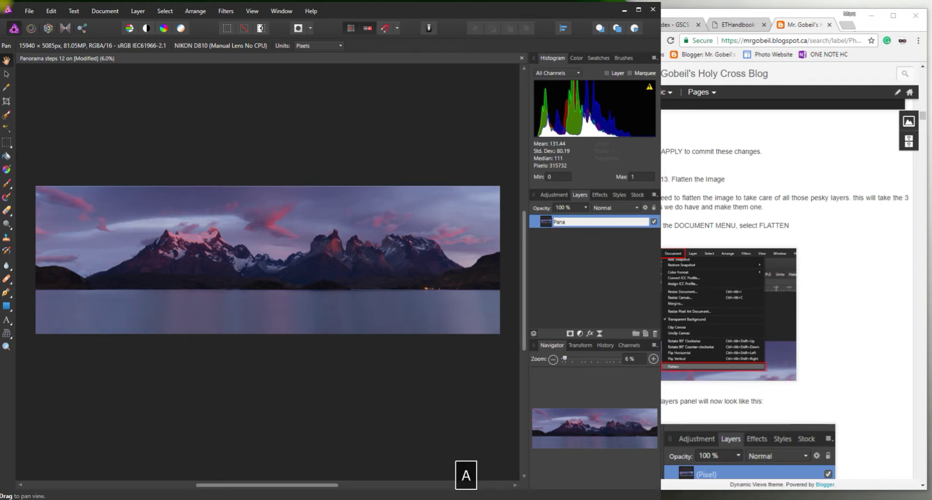
{"action": "type", "text": "rama"}
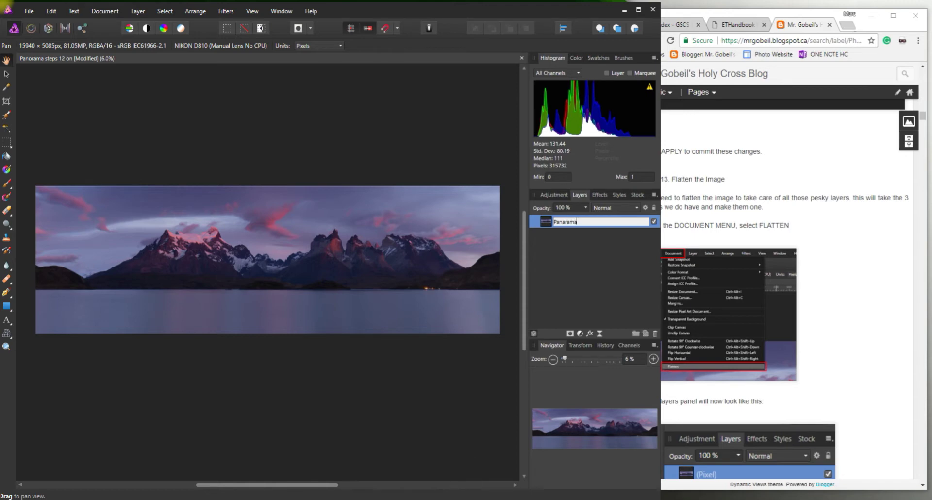
{"action": "left_click", "coordinate": [730, 228]}
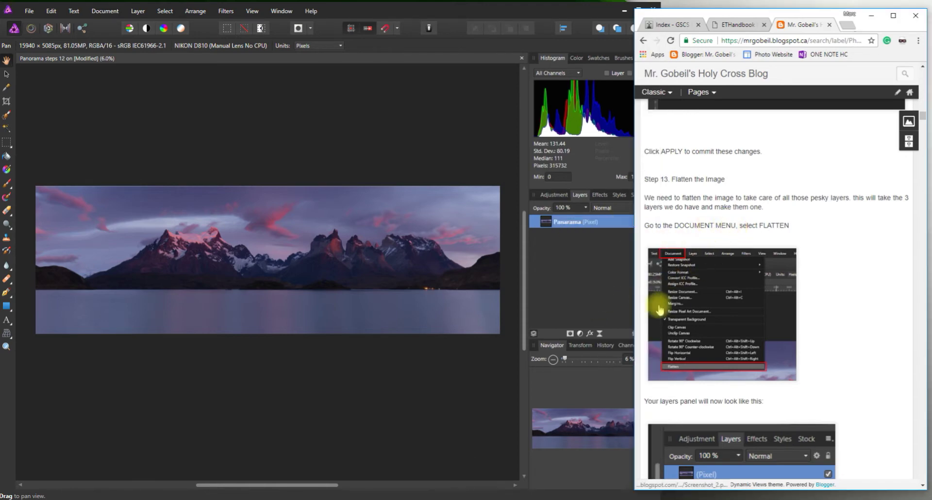
- Scroll the blog to Step 14, Learn about Dodging and Burning, and its video
{"action": "scroll", "coordinate": [716, 369], "scroll_direction": "down", "scroll_amount": 2}
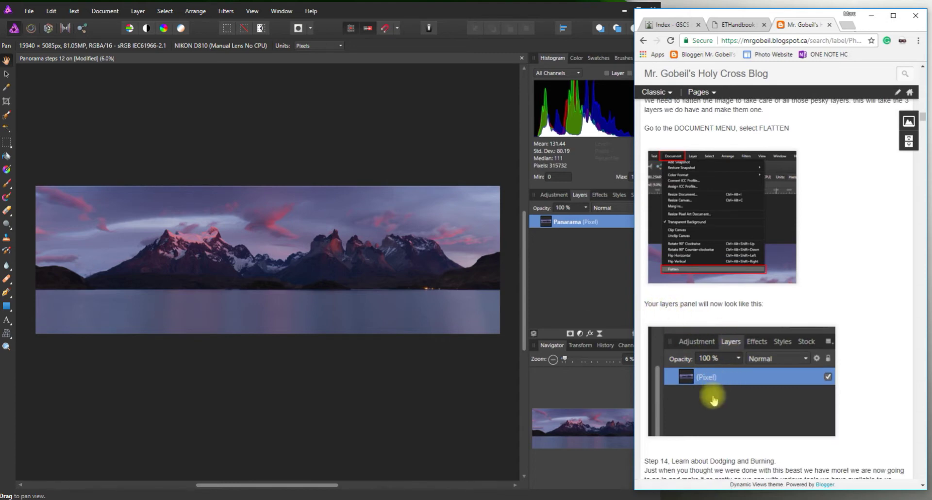
{"action": "scroll", "coordinate": [711, 388], "scroll_direction": "down", "scroll_amount": 2}
{"action": "left_click_drag", "start_coordinate": [643, 364], "coordinate": [821, 437]}
{"action": "scroll", "coordinate": [831, 438], "scroll_direction": "down", "scroll_amount": 2}
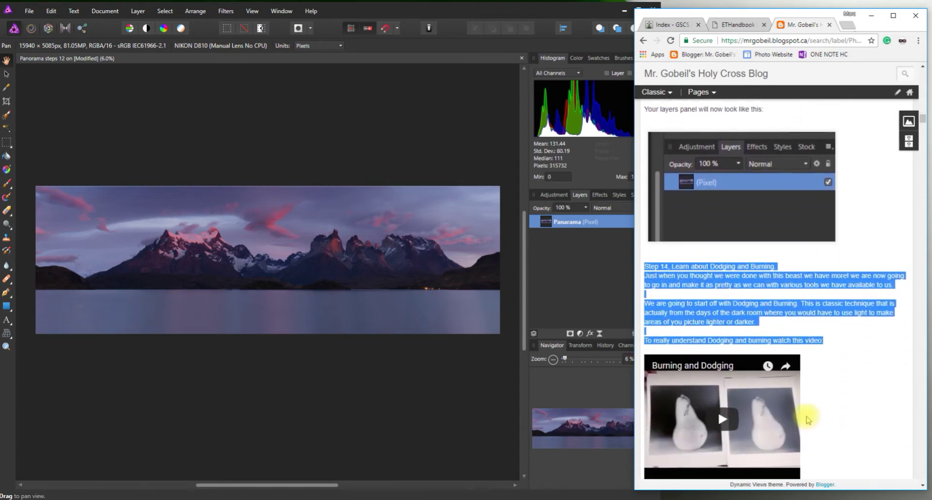
{"action": "scroll", "coordinate": [786, 270], "scroll_direction": "down", "scroll_amount": 2}
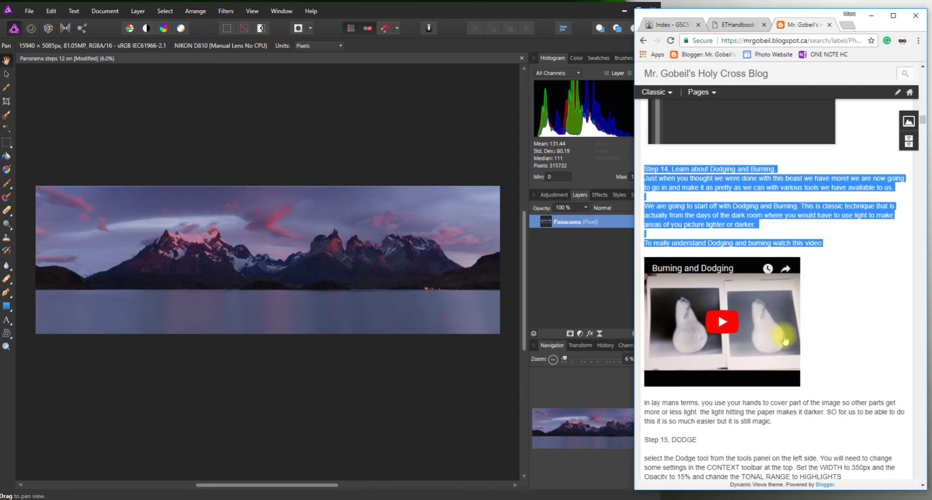
- Mark the lay-terms dodging paragraph, then scroll to and mark the Step 15, DODGE heading
{"action": "scroll", "coordinate": [787, 339], "scroll_direction": "down", "scroll_amount": 1}
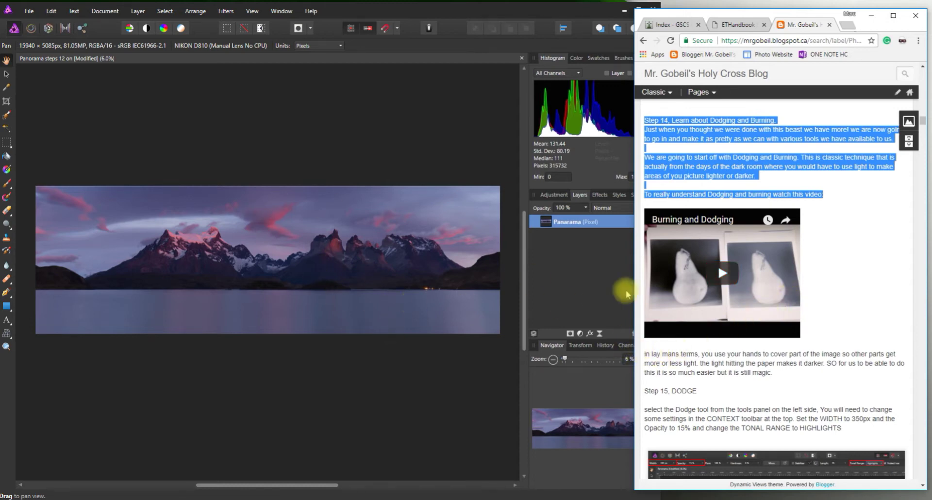
{"action": "left_click", "coordinate": [738, 367]}
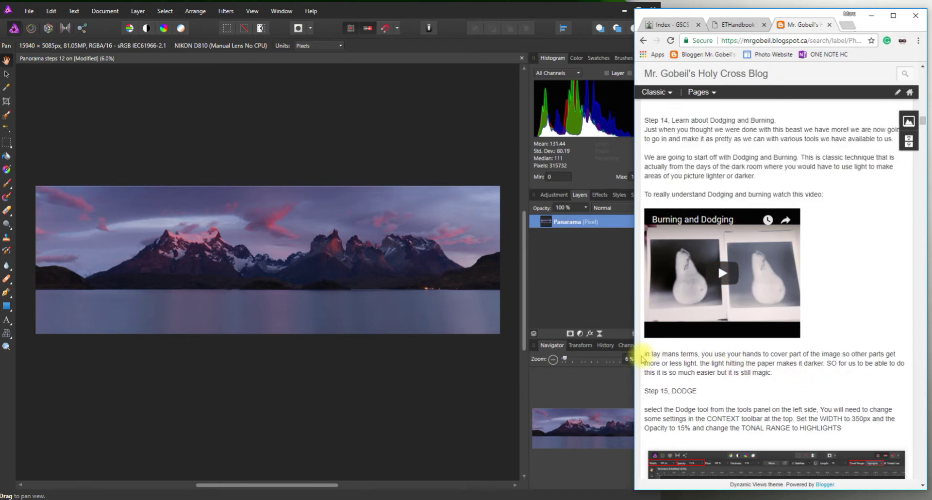
{"action": "left_click_drag", "start_coordinate": [646, 355], "coordinate": [775, 382]}
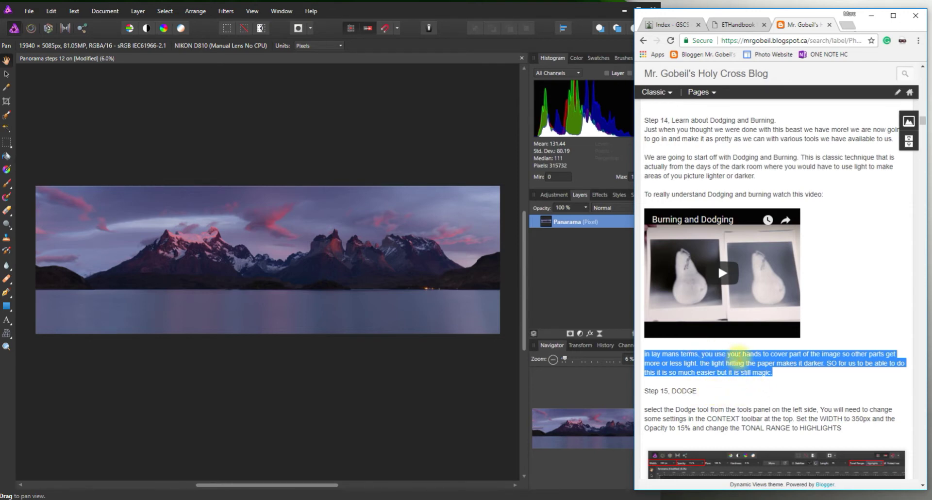
{"action": "scroll", "coordinate": [741, 364], "scroll_direction": "down", "scroll_amount": 1}
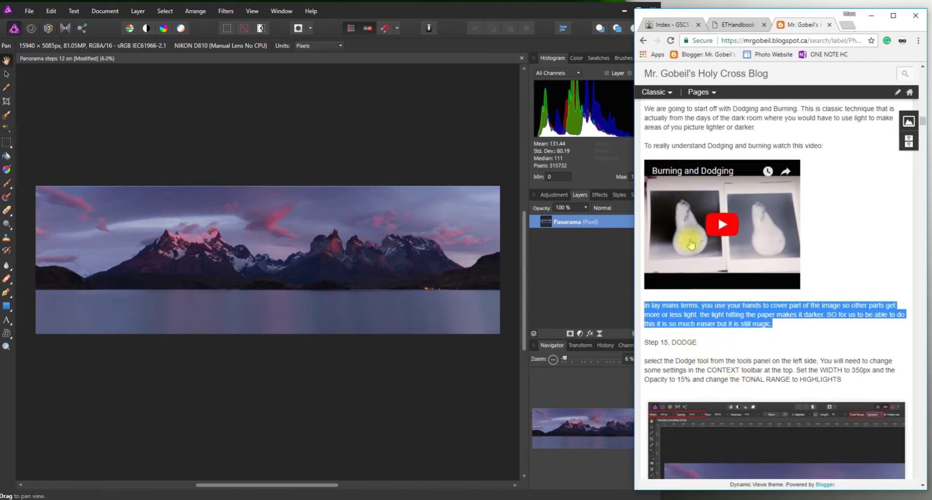
{"action": "scroll", "coordinate": [745, 350], "scroll_direction": "down", "scroll_amount": 2}
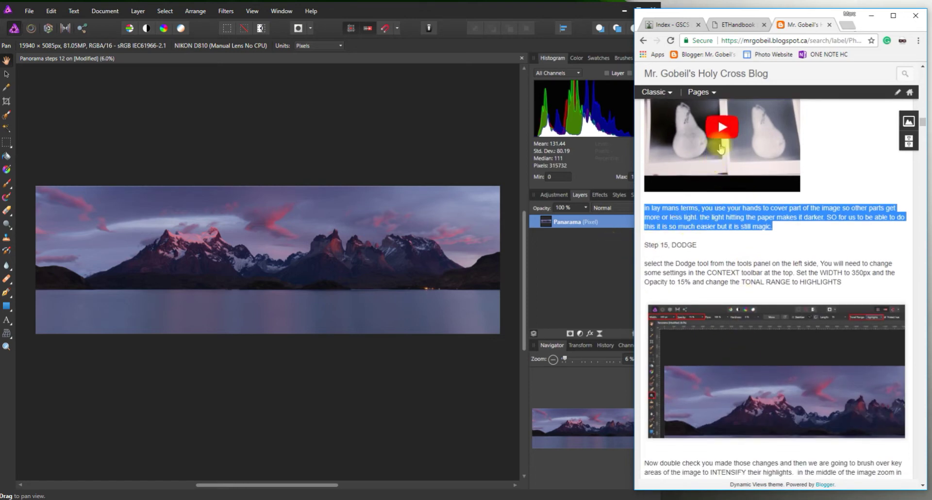
{"action": "scroll", "coordinate": [728, 255], "scroll_direction": "down", "scroll_amount": 2}
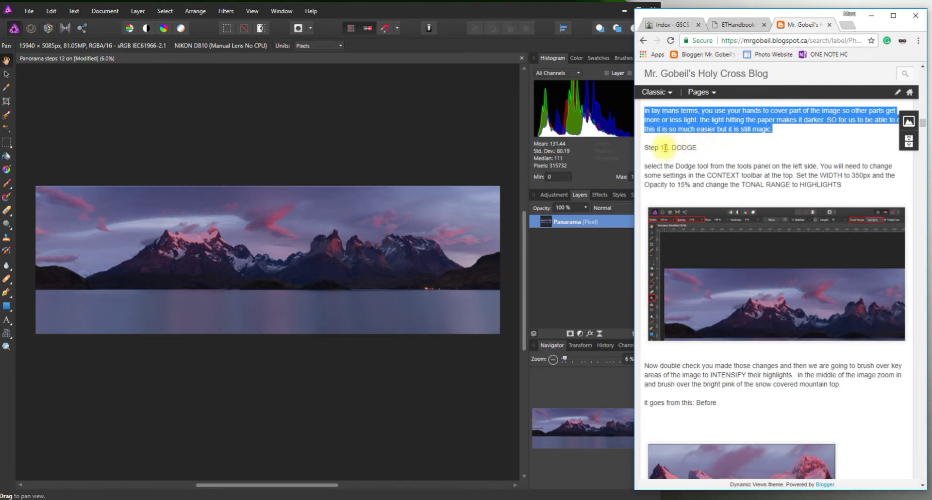
{"action": "left_click_drag", "start_coordinate": [646, 148], "coordinate": [699, 148]}
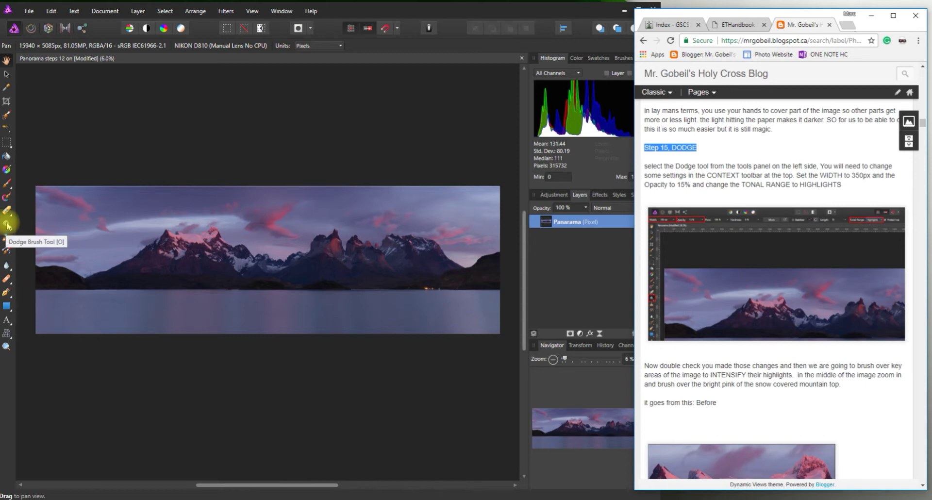
- Activate the Dodge Brush Tool in Affinity Photo with the O shortcut
{"action": "key", "text": "o"}
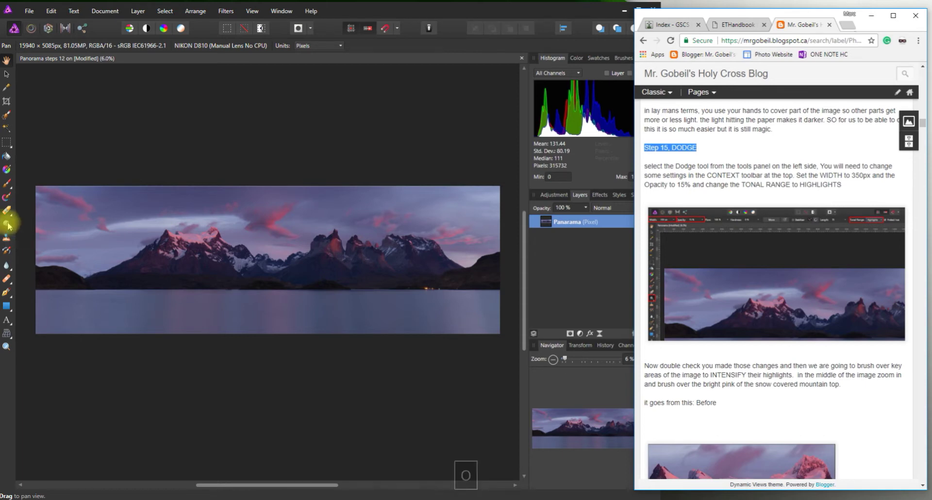
{"action": "key", "text": "o"}
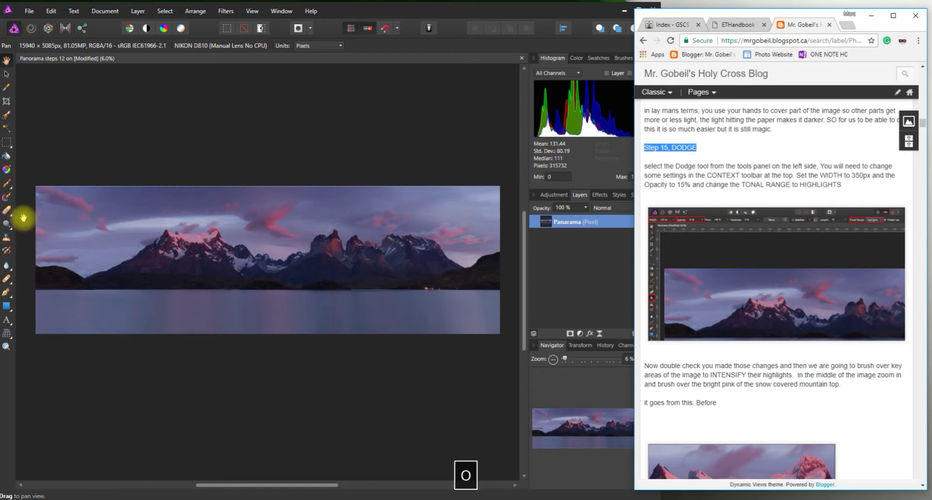
{"action": "left_click", "coordinate": [26, 221]}
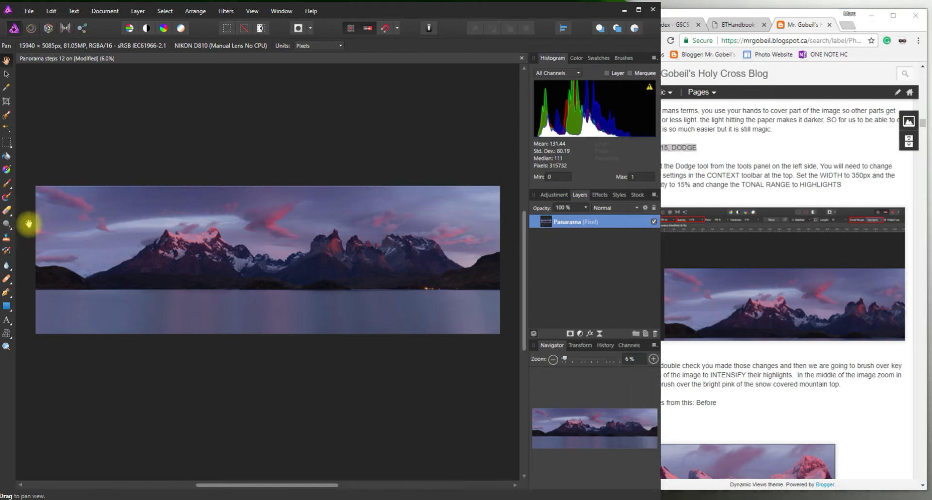
{"action": "key", "text": "o"}
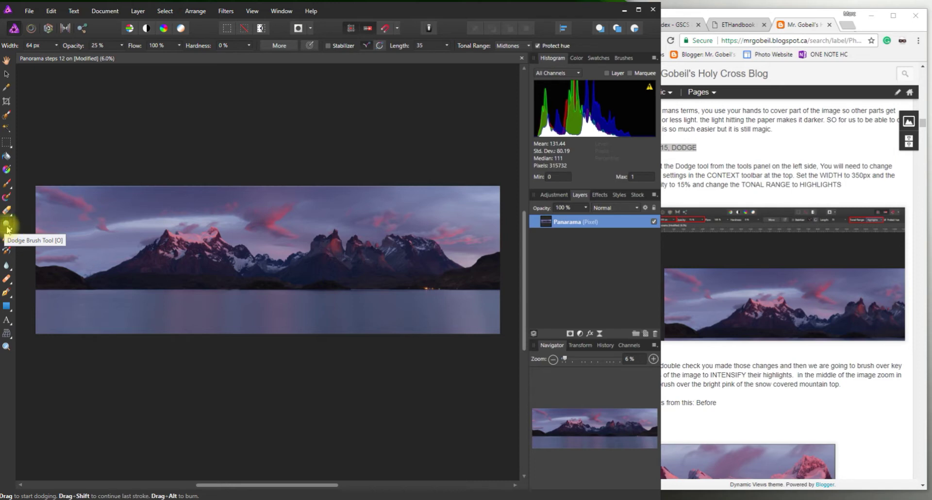
{"action": "left_click", "coordinate": [7, 229]}
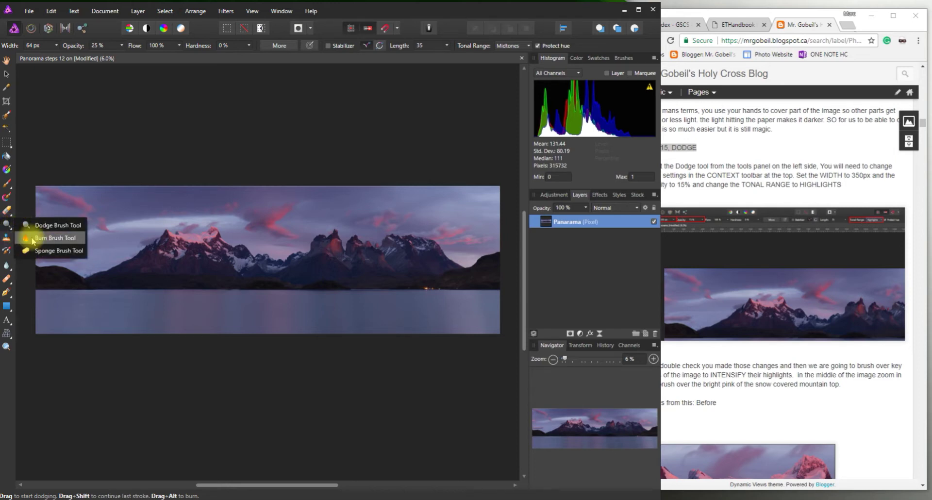
- Set the Dodge Brush width to 350 px and opacity to 15%
{"action": "left_click", "coordinate": [19, 226]}
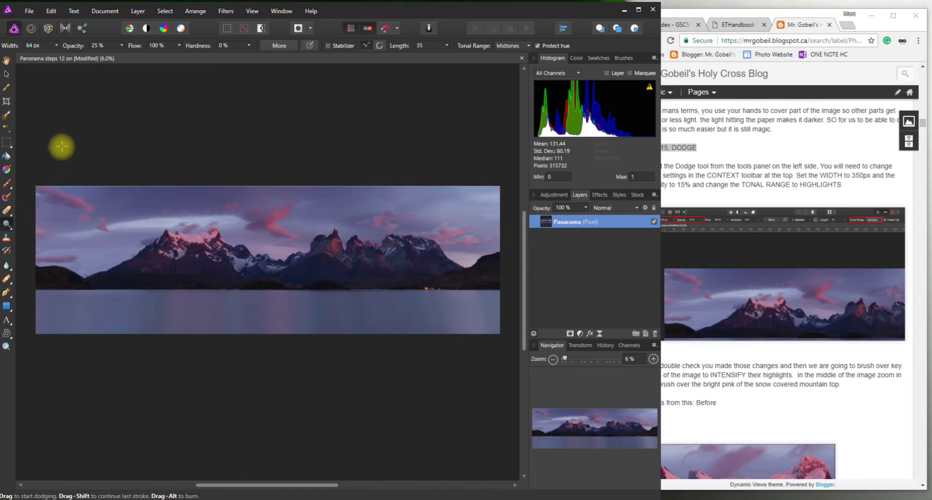
{"action": "left_click", "coordinate": [694, 194]}
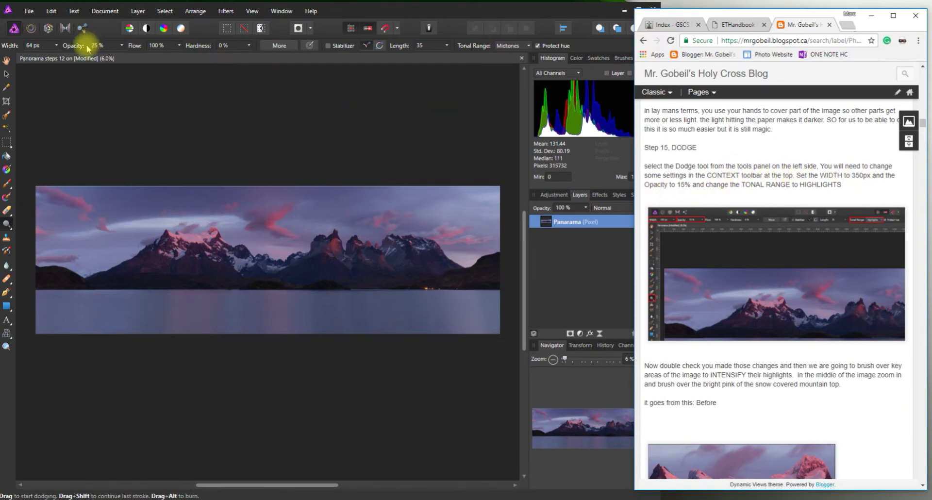
{"action": "left_click", "coordinate": [92, 31]}
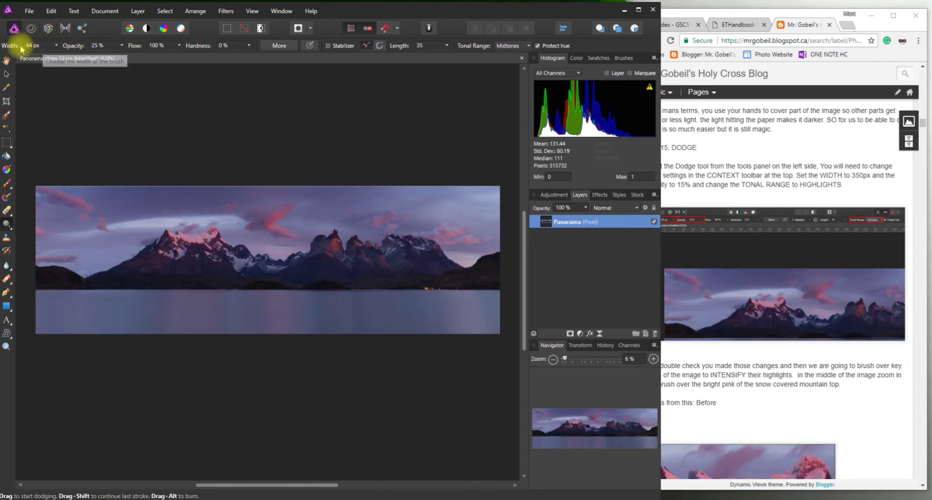
{"action": "type", "text": "350"}
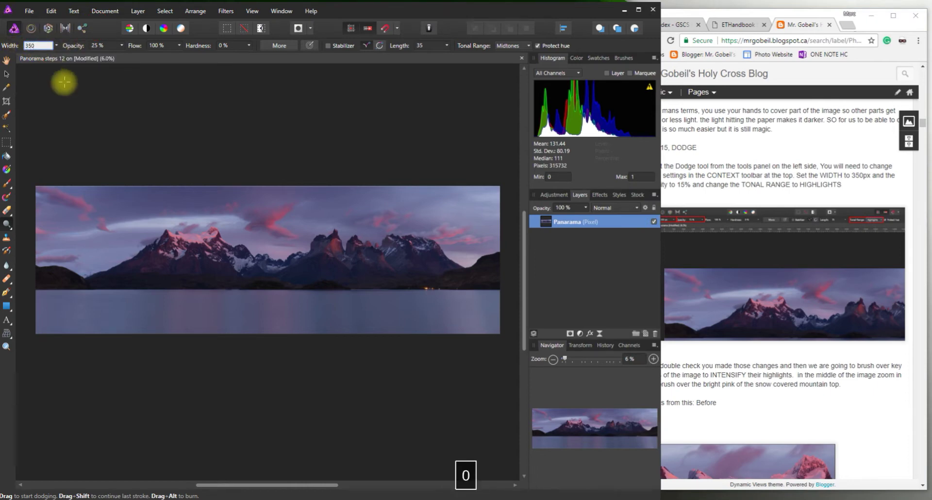
{"action": "key", "text": "Return"}
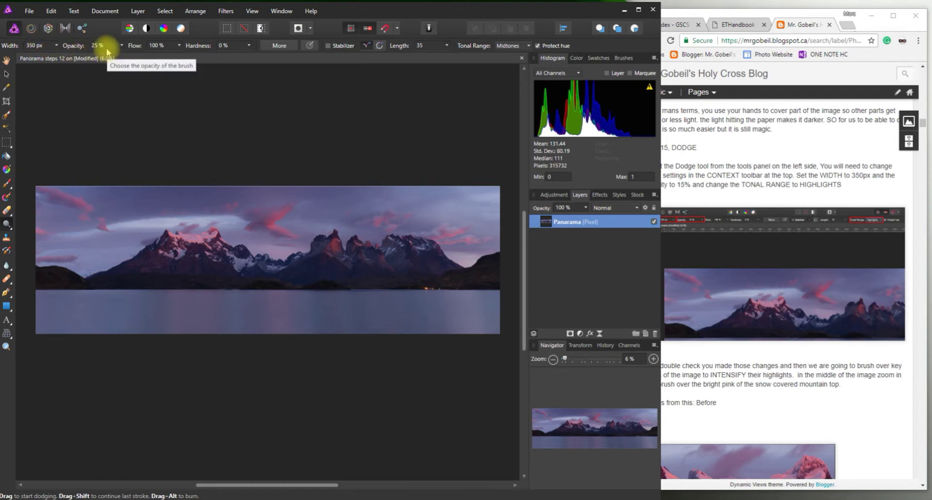
{"action": "left_click", "coordinate": [865, 178]}
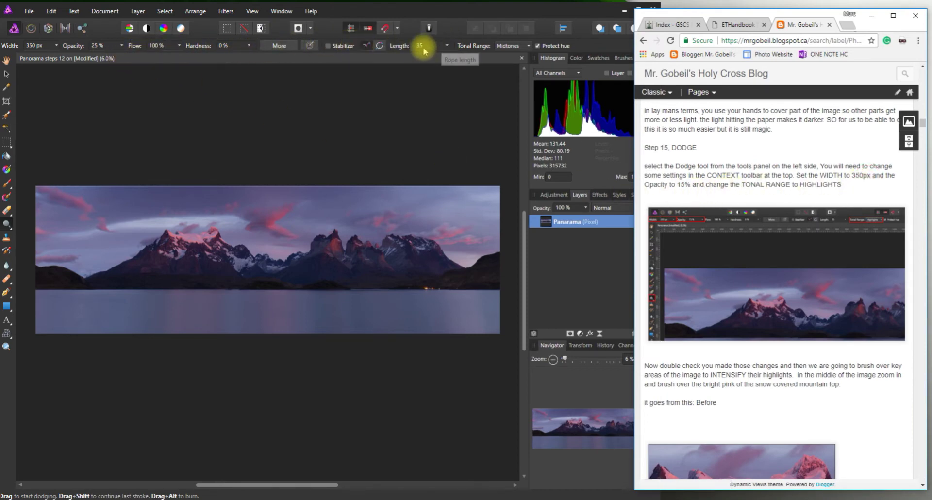
{"action": "left_click", "coordinate": [97, 45]}
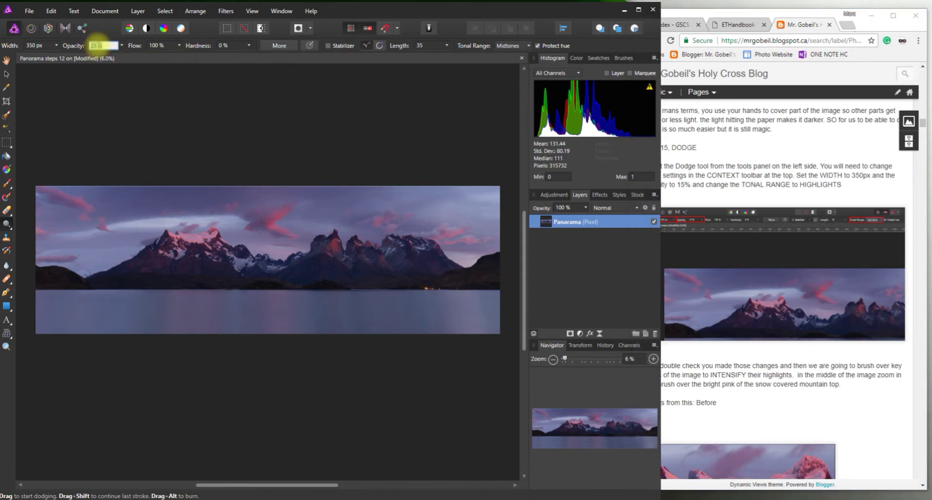
{"action": "type", "text": "15"}
{"action": "key", "text": "Return"}
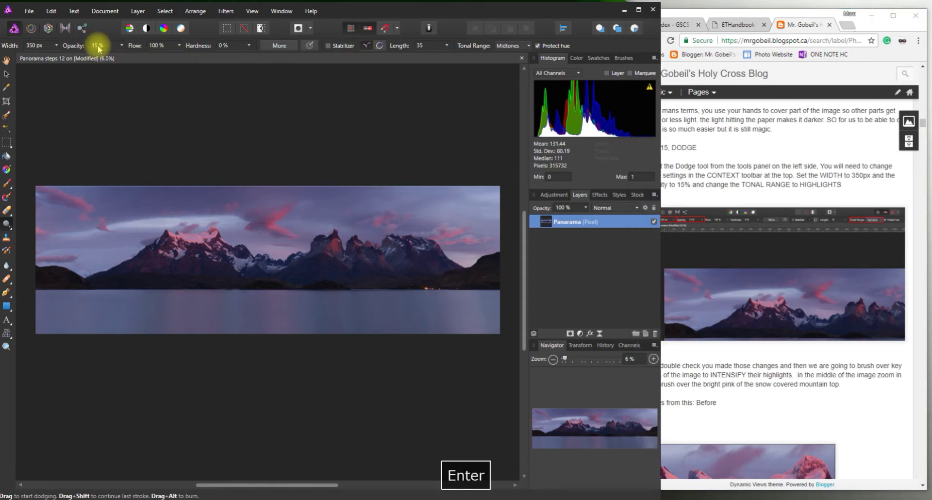
- Set the Dodge Brush tonal range to Highlights, as Step 15 specifies
{"action": "left_click", "coordinate": [819, 185]}
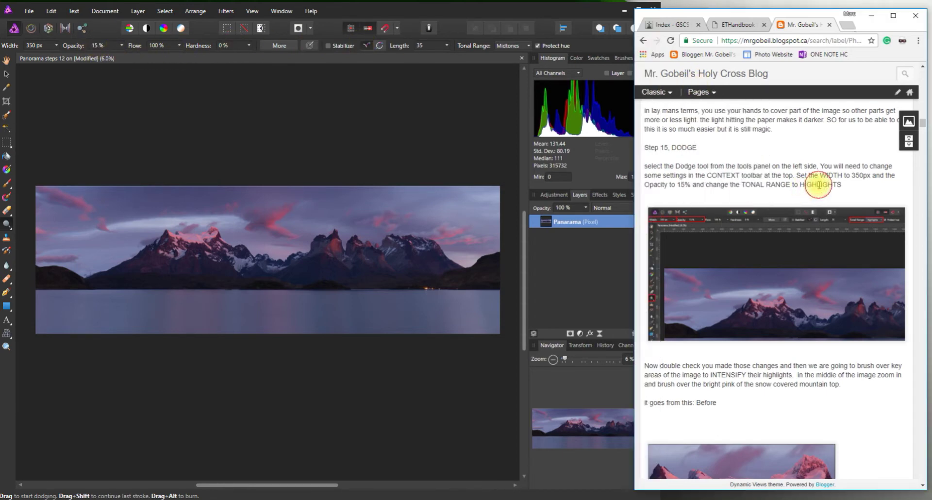
{"action": "left_click_drag", "start_coordinate": [745, 185], "coordinate": [841, 185]}
{"action": "left_click", "coordinate": [514, 46]}
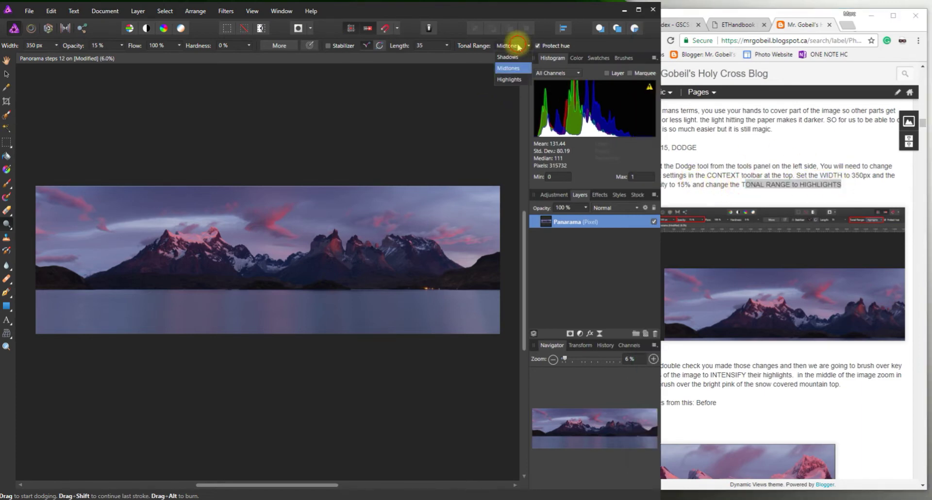
{"action": "left_click", "coordinate": [508, 79]}
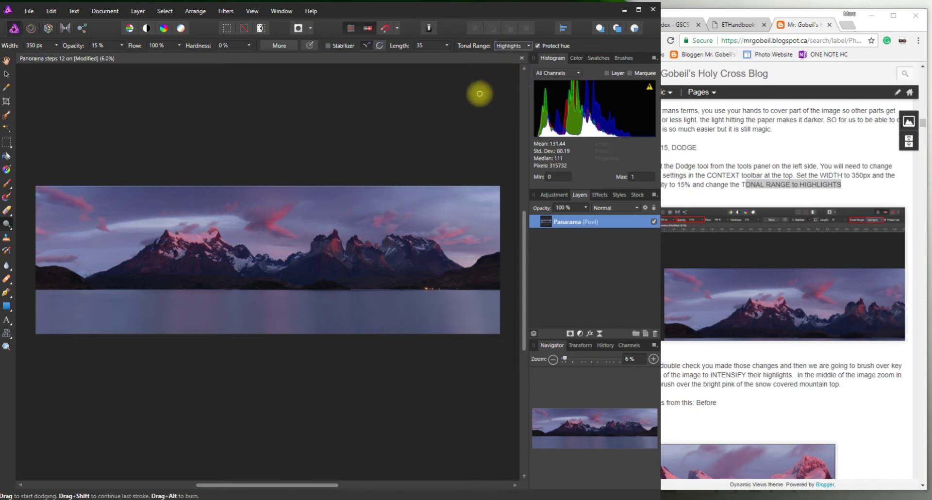
{"action": "left_click", "coordinate": [720, 199]}
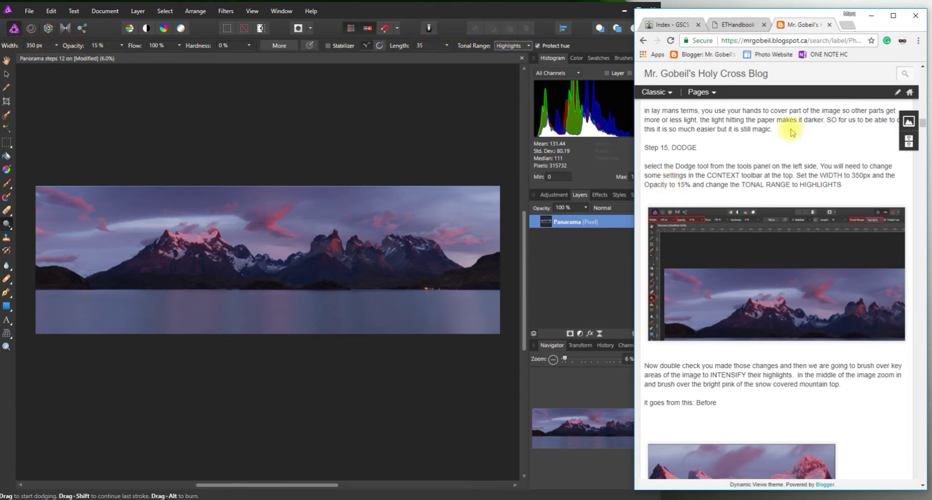
- Mark the 'Now double check' paragraph on dodging the pink peaks and scroll to the before-and-after images
{"action": "scroll", "coordinate": [705, 277], "scroll_direction": "up", "scroll_amount": 1}
{"action": "scroll", "coordinate": [705, 277], "scroll_direction": "down", "scroll_amount": 1}
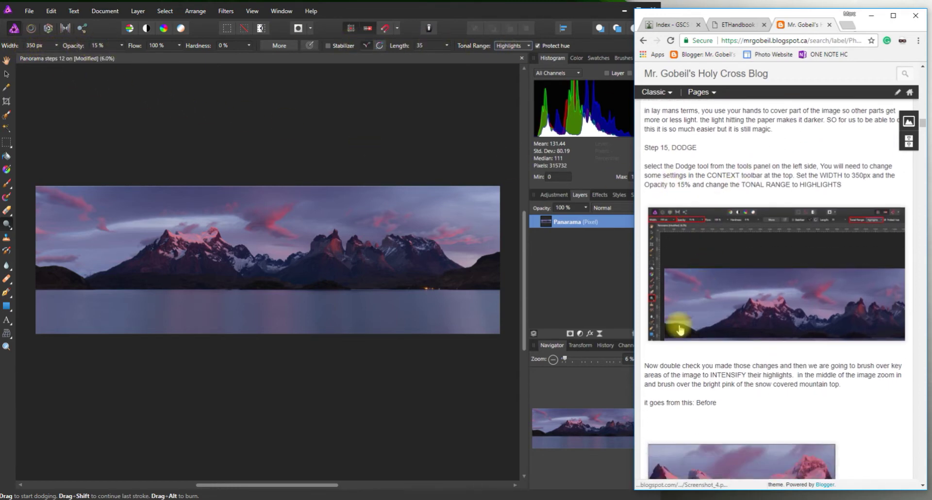
{"action": "left_click_drag", "start_coordinate": [645, 367], "coordinate": [872, 389]}
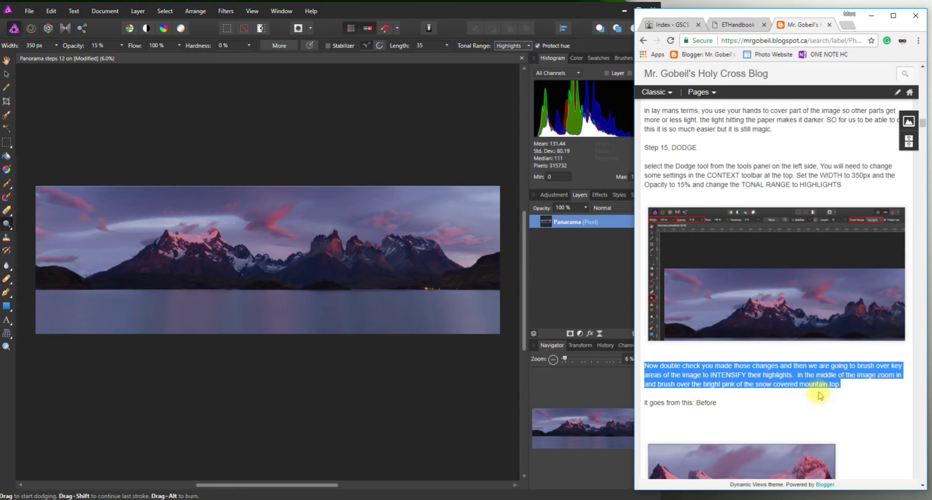
{"action": "scroll", "coordinate": [874, 384], "scroll_direction": "down", "scroll_amount": 1}
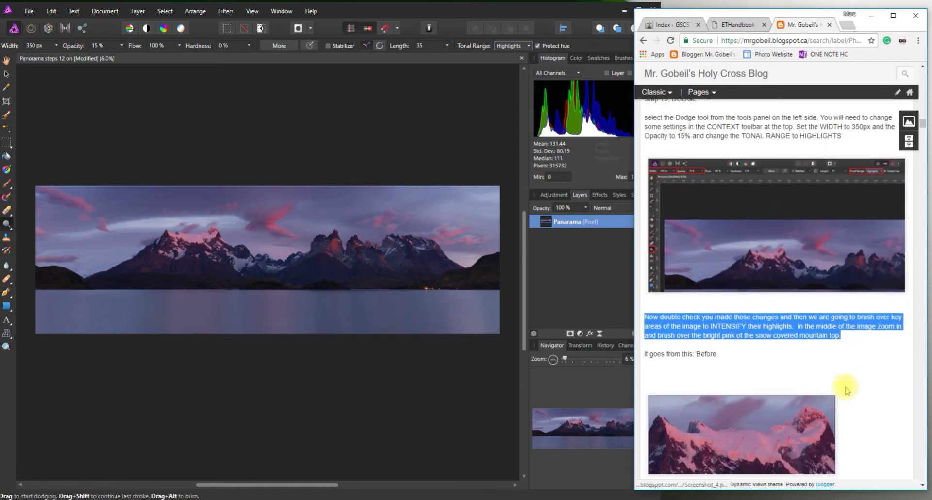
{"action": "scroll", "coordinate": [847, 390], "scroll_direction": "down", "scroll_amount": 3}
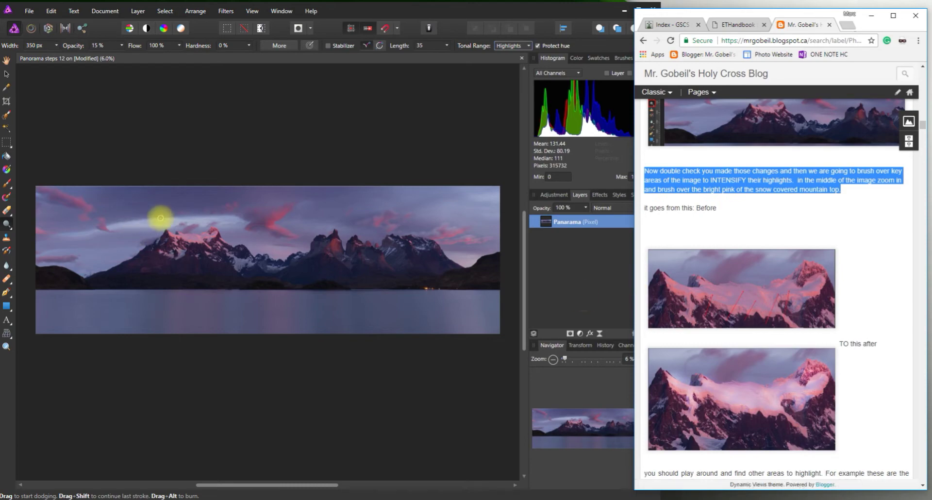
- Zoom into the mountain and dodge the pink snow along the central ridge
{"action": "left_click", "coordinate": [183, 233]}
{"action": "scroll", "coordinate": [183, 233], "scroll_direction": "up", "scroll_amount": 6}
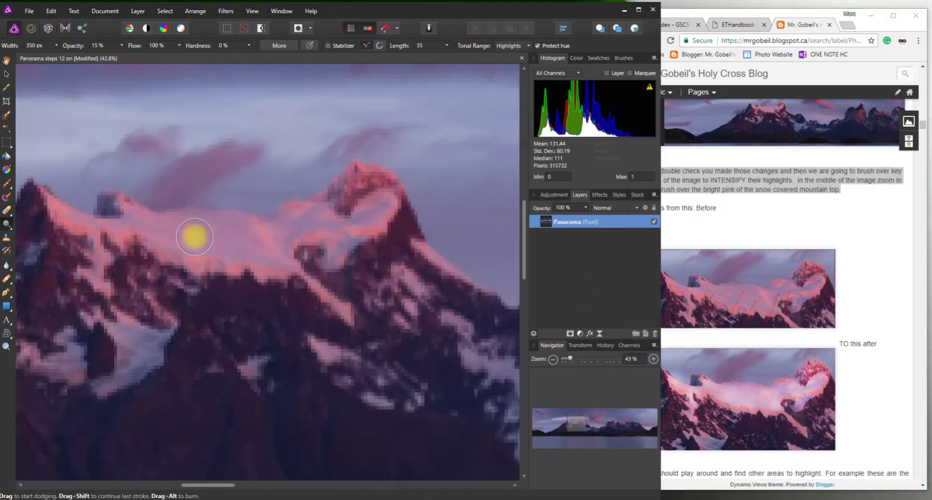
{"action": "scroll", "coordinate": [195, 236], "scroll_direction": "up", "scroll_amount": 2}
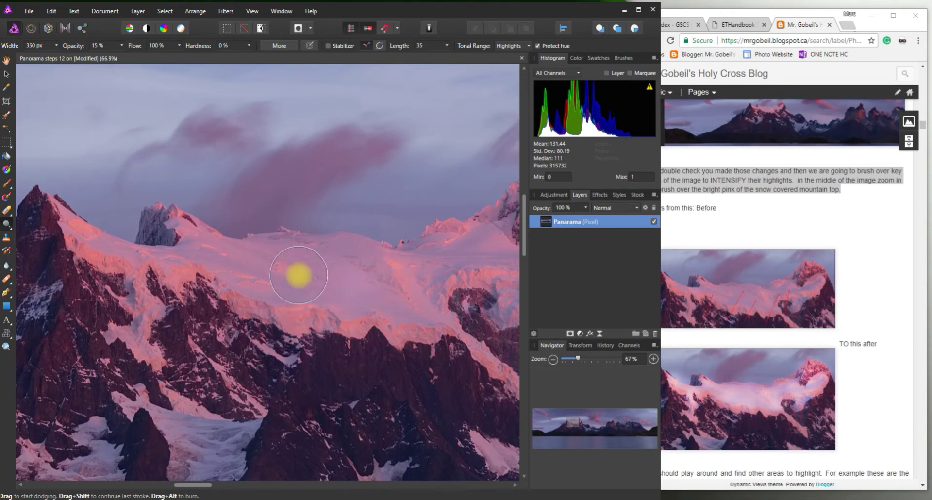
{"action": "mouse_move", "coordinate": [242, 273]}
{"action": "left_mouse_down"}
{"action": "mouse_move", "coordinate": [338, 294]}
{"action": "mouse_move", "coordinate": [270, 297]}
{"action": "mouse_move", "coordinate": [337, 287]}
{"action": "mouse_move", "coordinate": [265, 283]}
{"action": "left_mouse_up"}
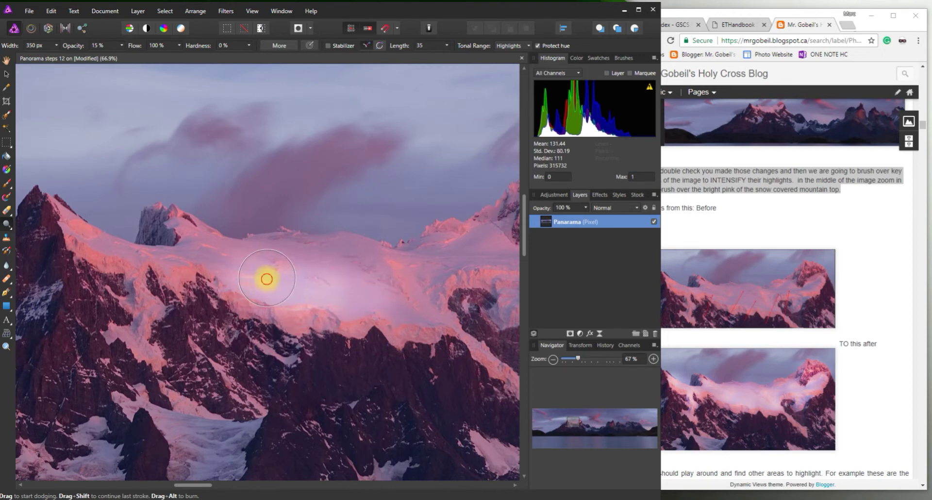
{"action": "mouse_move", "coordinate": [267, 279]}
{"action": "left_mouse_down"}
{"action": "mouse_move", "coordinate": [150, 266]}
{"action": "mouse_move", "coordinate": [151, 323]}
{"action": "mouse_move", "coordinate": [270, 314]}
{"action": "left_mouse_up"}
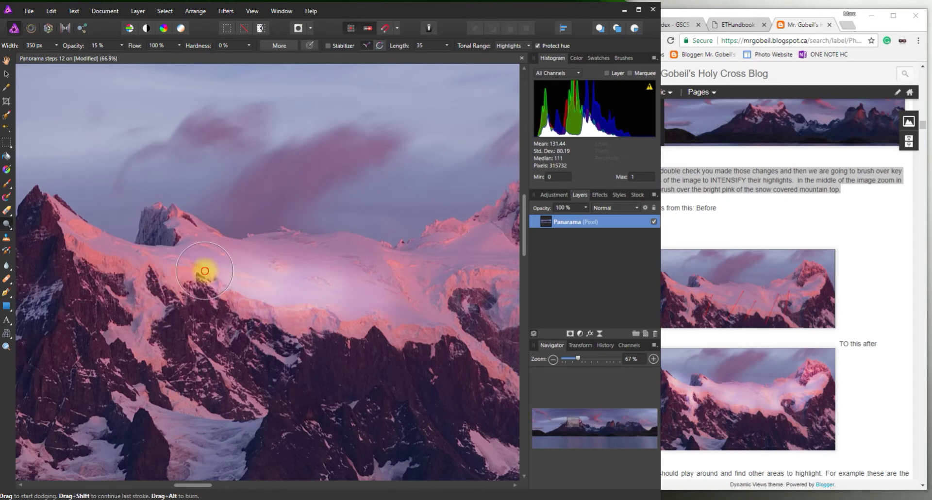
{"action": "mouse_move", "coordinate": [82, 241]}
{"action": "left_mouse_down"}
{"action": "mouse_move", "coordinate": [95, 263]}
{"action": "mouse_move", "coordinate": [167, 311]}
{"action": "mouse_move", "coordinate": [154, 344]}
{"action": "mouse_move", "coordinate": [138, 279]}
{"action": "mouse_move", "coordinate": [137, 330]}
{"action": "left_mouse_up"}
{"action": "mouse_move", "coordinate": [146, 298]}
{"action": "left_mouse_down"}
{"action": "mouse_move", "coordinate": [162, 271]}
{"action": "mouse_move", "coordinate": [251, 271]}
{"action": "mouse_move", "coordinate": [360, 306]}
{"action": "mouse_move", "coordinate": [384, 258]}
{"action": "mouse_move", "coordinate": [308, 234]}
{"action": "mouse_move", "coordinate": [196, 250]}
{"action": "mouse_move", "coordinate": [317, 239]}
{"action": "mouse_move", "coordinate": [379, 273]}
{"action": "mouse_move", "coordinate": [299, 243]}
{"action": "mouse_move", "coordinate": [182, 237]}
{"action": "mouse_move", "coordinate": [193, 222]}
{"action": "mouse_move", "coordinate": [352, 243]}
{"action": "mouse_move", "coordinate": [403, 280]}
{"action": "mouse_move", "coordinate": [418, 315]}
{"action": "mouse_move", "coordinate": [332, 319]}
{"action": "mouse_move", "coordinate": [201, 303]}
{"action": "mouse_move", "coordinate": [310, 353]}
{"action": "mouse_move", "coordinate": [374, 358]}
{"action": "mouse_move", "coordinate": [404, 337]}
{"action": "mouse_move", "coordinate": [224, 339]}
{"action": "mouse_move", "coordinate": [479, 324]}
{"action": "left_mouse_up"}
- Brighten the snow up the left ridge and down toward the lower snowfield
{"action": "mouse_move", "coordinate": [421, 321]}
{"action": "left_mouse_down"}
{"action": "mouse_move", "coordinate": [106, 297]}
{"action": "mouse_move", "coordinate": [79, 239]}
{"action": "mouse_move", "coordinate": [157, 278]}
{"action": "left_mouse_up"}
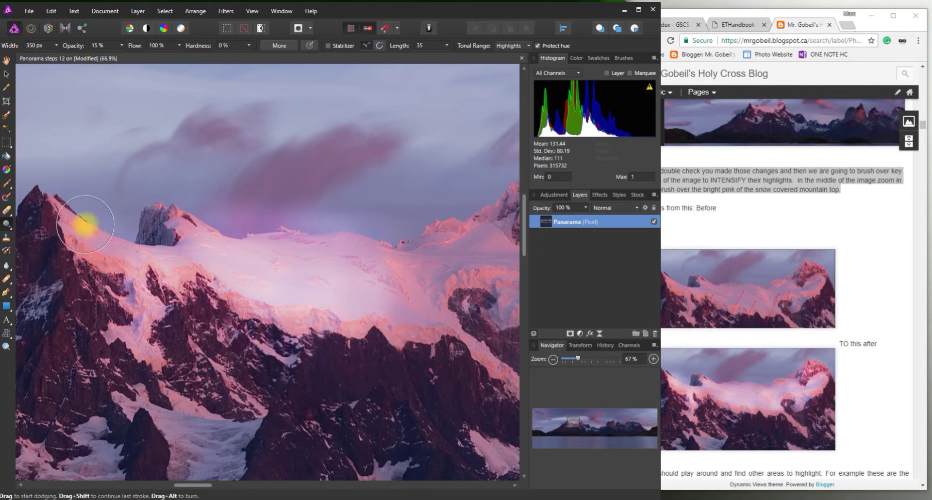
{"action": "left_click_drag", "start_coordinate": [85, 224], "coordinate": [65, 202]}
{"action": "left_click_drag", "start_coordinate": [97, 248], "coordinate": [96, 245]}
{"action": "mouse_move", "coordinate": [148, 288]}
{"action": "left_mouse_down"}
{"action": "mouse_move", "coordinate": [144, 382]}
{"action": "mouse_move", "coordinate": [144, 349]}
{"action": "mouse_move", "coordinate": [180, 424]}
{"action": "mouse_move", "coordinate": [217, 454]}
{"action": "mouse_move", "coordinate": [191, 455]}
{"action": "mouse_move", "coordinate": [180, 410]}
{"action": "mouse_move", "coordinate": [158, 450]}
{"action": "mouse_move", "coordinate": [159, 399]}
{"action": "mouse_move", "coordinate": [244, 376]}
{"action": "mouse_move", "coordinate": [226, 356]}
{"action": "mouse_move", "coordinate": [301, 385]}
{"action": "mouse_move", "coordinate": [330, 384]}
{"action": "mouse_move", "coordinate": [405, 354]}
{"action": "mouse_move", "coordinate": [413, 364]}
{"action": "mouse_move", "coordinate": [86, 328]}
{"action": "mouse_move", "coordinate": [134, 330]}
{"action": "mouse_move", "coordinate": [109, 335]}
{"action": "left_mouse_up"}
{"action": "scroll", "coordinate": [328, 384], "scroll_direction": "down", "scroll_amount": 10}
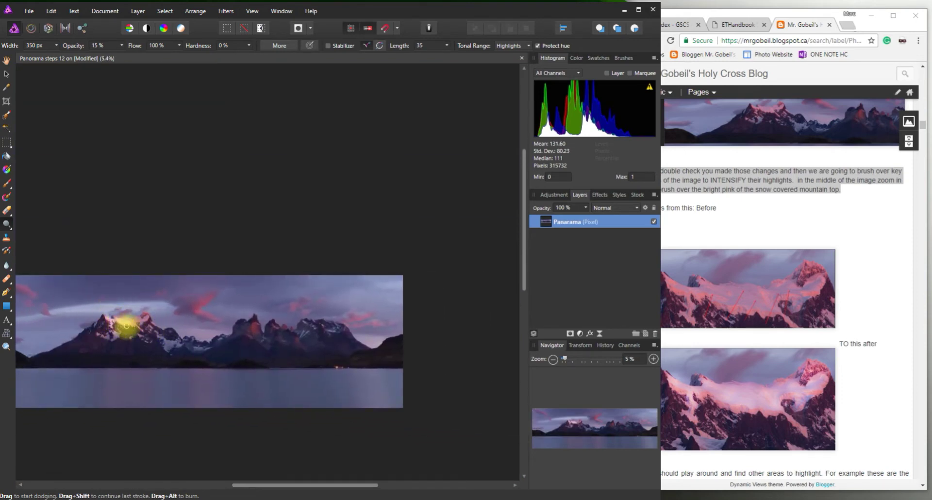
{"action": "scroll", "coordinate": [121, 323], "scroll_direction": "up", "scroll_amount": 10}
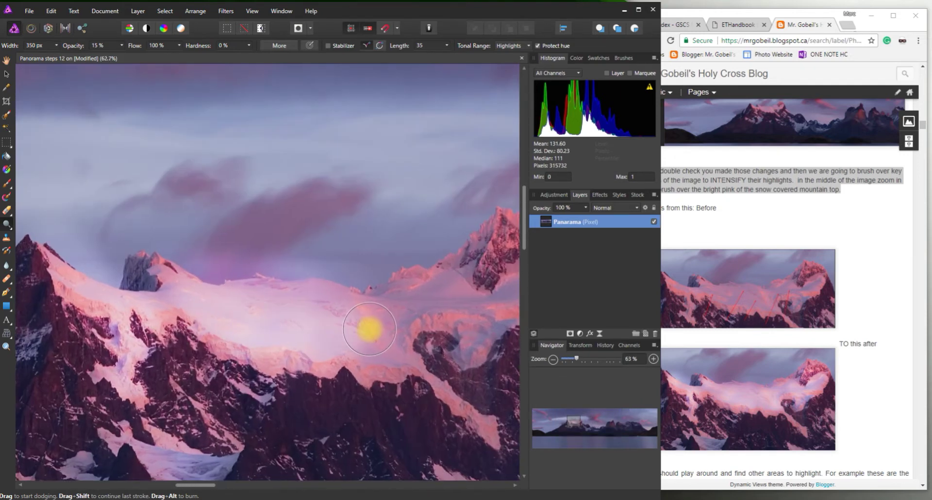
- Lighten more snow along the ridge and down the lower-left slope
{"action": "mouse_move", "coordinate": [370, 329]}
{"action": "left_mouse_down"}
{"action": "mouse_move", "coordinate": [430, 335]}
{"action": "mouse_move", "coordinate": [410, 335]}
{"action": "mouse_move", "coordinate": [455, 317]}
{"action": "mouse_move", "coordinate": [330, 325]}
{"action": "left_mouse_up"}
{"action": "left_click_drag", "start_coordinate": [453, 309], "coordinate": [413, 311]}
{"action": "mouse_move", "coordinate": [448, 286]}
{"action": "left_mouse_down"}
{"action": "mouse_move", "coordinate": [389, 301]}
{"action": "mouse_move", "coordinate": [282, 275]}
{"action": "mouse_move", "coordinate": [317, 288]}
{"action": "mouse_move", "coordinate": [365, 368]}
{"action": "mouse_move", "coordinate": [441, 404]}
{"action": "mouse_move", "coordinate": [464, 449]}
{"action": "mouse_move", "coordinate": [415, 391]}
{"action": "mouse_move", "coordinate": [483, 433]}
{"action": "mouse_move", "coordinate": [436, 370]}
{"action": "mouse_move", "coordinate": [469, 415]}
{"action": "left_mouse_up"}
{"action": "mouse_move", "coordinate": [389, 312]}
{"action": "left_mouse_down"}
{"action": "mouse_move", "coordinate": [393, 352]}
{"action": "mouse_move", "coordinate": [335, 364]}
{"action": "left_mouse_up"}
- Lighten the glacier snow below the ridge and the lower-left snow patches
{"action": "mouse_move", "coordinate": [203, 452]}
{"action": "left_mouse_down"}
{"action": "mouse_move", "coordinate": [235, 423]}
{"action": "mouse_move", "coordinate": [203, 309]}
{"action": "left_mouse_up"}
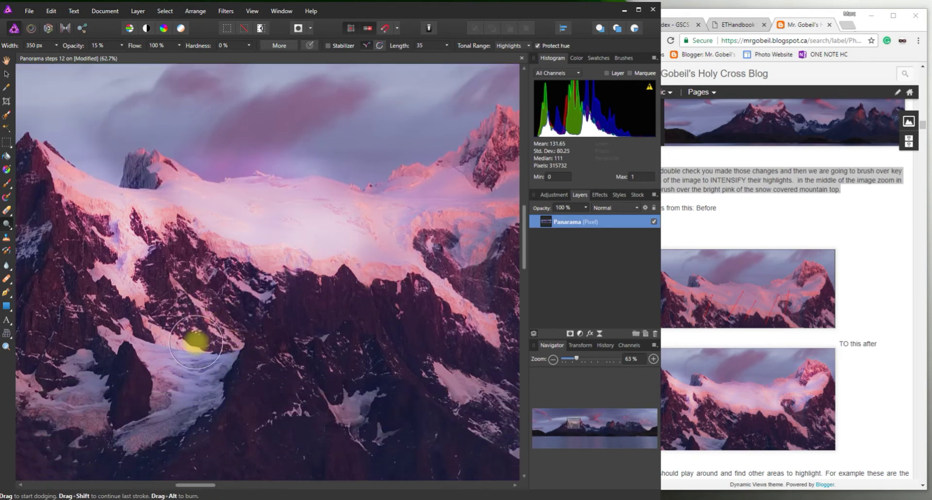
{"action": "left_click_drag", "start_coordinate": [166, 363], "coordinate": [182, 382]}
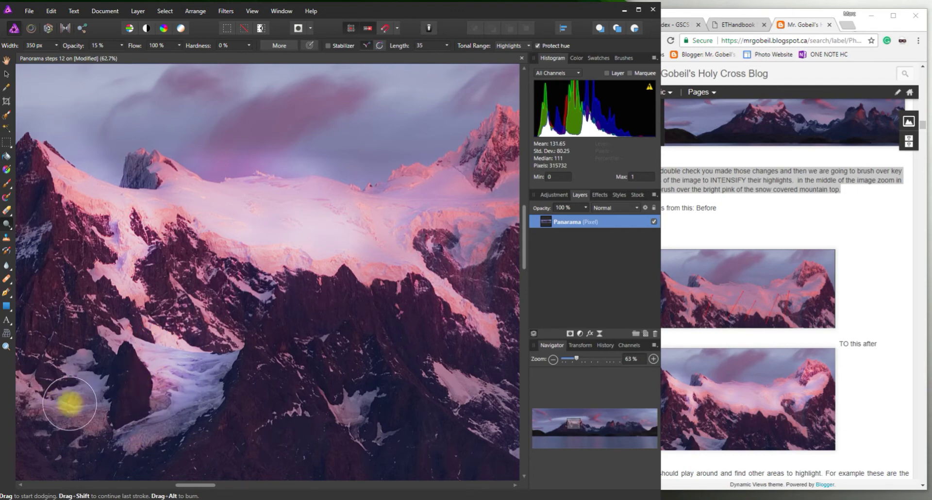
{"action": "mouse_move", "coordinate": [74, 397]}
{"action": "left_mouse_down"}
{"action": "mouse_move", "coordinate": [93, 335]}
{"action": "mouse_move", "coordinate": [77, 392]}
{"action": "mouse_move", "coordinate": [306, 437]}
{"action": "mouse_move", "coordinate": [365, 400]}
{"action": "mouse_move", "coordinate": [332, 494]}
{"action": "left_mouse_up"}
{"action": "left_click_drag", "start_coordinate": [341, 423], "coordinate": [336, 430]}
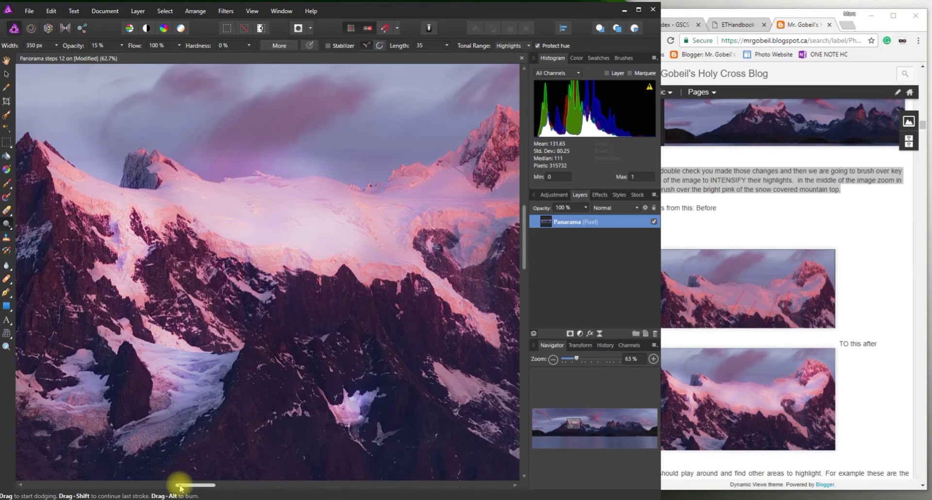
{"action": "left_click_drag", "start_coordinate": [180, 488], "coordinate": [162, 491]}
{"action": "mouse_move", "coordinate": [186, 445]}
{"action": "left_mouse_down"}
{"action": "mouse_move", "coordinate": [140, 358]}
{"action": "mouse_move", "coordinate": [225, 388]}
{"action": "mouse_move", "coordinate": [173, 373]}
{"action": "mouse_move", "coordinate": [255, 414]}
{"action": "mouse_move", "coordinate": [123, 358]}
{"action": "mouse_move", "coordinate": [267, 393]}
{"action": "mouse_move", "coordinate": [273, 378]}
{"action": "mouse_move", "coordinate": [113, 362]}
{"action": "mouse_move", "coordinate": [119, 225]}
{"action": "mouse_move", "coordinate": [98, 292]}
{"action": "mouse_move", "coordinate": [131, 236]}
{"action": "left_mouse_up"}
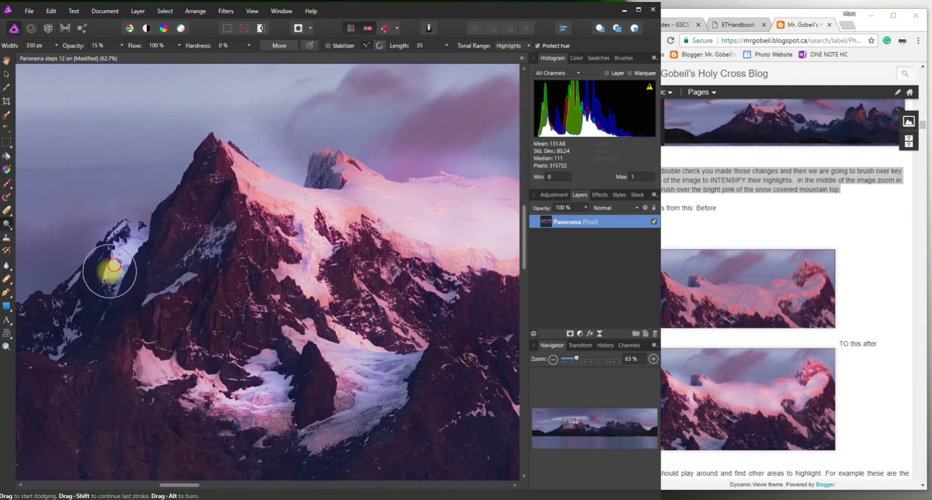
- Dodge the snow on the left ridge, the lower snowfield and down the ridge slope
{"action": "mouse_move", "coordinate": [105, 286]}
{"action": "left_mouse_down"}
{"action": "mouse_move", "coordinate": [125, 250]}
{"action": "mouse_move", "coordinate": [29, 366]}
{"action": "mouse_move", "coordinate": [78, 307]}
{"action": "left_mouse_up"}
{"action": "left_click_drag", "start_coordinate": [237, 408], "coordinate": [237, 408]}
{"action": "mouse_move", "coordinate": [179, 485]}
{"action": "left_mouse_down"}
{"action": "mouse_move", "coordinate": [233, 485]}
{"action": "mouse_move", "coordinate": [215, 485]}
{"action": "left_mouse_up"}
{"action": "mouse_move", "coordinate": [268, 292]}
{"action": "left_mouse_down"}
{"action": "mouse_move", "coordinate": [245, 271]}
{"action": "mouse_move", "coordinate": [296, 320]}
{"action": "mouse_move", "coordinate": [257, 269]}
{"action": "mouse_move", "coordinate": [293, 327]}
{"action": "left_mouse_up"}
{"action": "mouse_move", "coordinate": [281, 285]}
{"action": "left_mouse_down"}
{"action": "mouse_move", "coordinate": [311, 322]}
{"action": "mouse_move", "coordinate": [291, 305]}
{"action": "mouse_move", "coordinate": [292, 357]}
{"action": "mouse_move", "coordinate": [258, 416]}
{"action": "mouse_move", "coordinate": [262, 389]}
{"action": "mouse_move", "coordinate": [292, 397]}
{"action": "mouse_move", "coordinate": [285, 386]}
{"action": "mouse_move", "coordinate": [303, 391]}
{"action": "mouse_move", "coordinate": [272, 385]}
{"action": "mouse_move", "coordinate": [303, 390]}
{"action": "mouse_move", "coordinate": [256, 380]}
{"action": "mouse_move", "coordinate": [309, 388]}
{"action": "mouse_move", "coordinate": [275, 384]}
{"action": "mouse_move", "coordinate": [351, 465]}
{"action": "mouse_move", "coordinate": [354, 449]}
{"action": "mouse_move", "coordinate": [384, 447]}
{"action": "mouse_move", "coordinate": [415, 332]}
{"action": "mouse_move", "coordinate": [385, 248]}
{"action": "mouse_move", "coordinate": [386, 266]}
{"action": "mouse_move", "coordinate": [423, 311]}
{"action": "mouse_move", "coordinate": [390, 267]}
{"action": "mouse_move", "coordinate": [413, 303]}
{"action": "mouse_move", "coordinate": [409, 340]}
{"action": "mouse_move", "coordinate": [398, 314]}
{"action": "mouse_move", "coordinate": [266, 306]}
{"action": "left_mouse_up"}
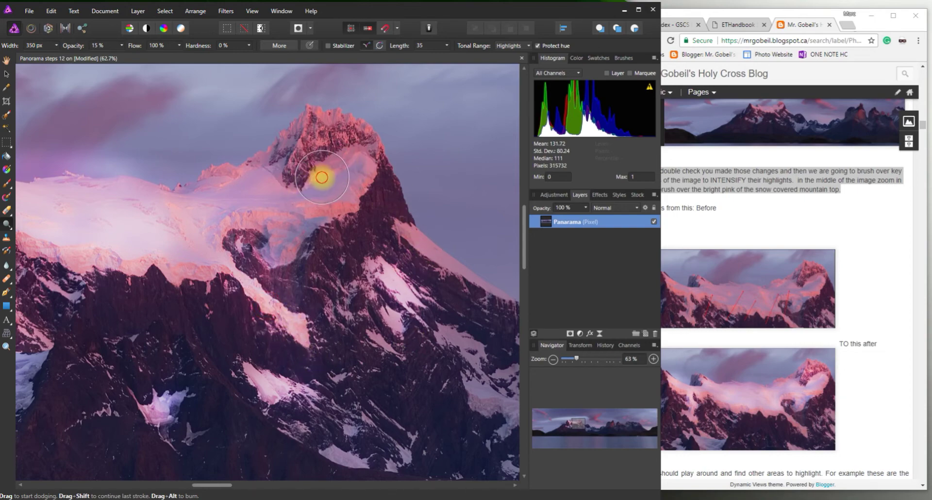
- Brighten the pink-lit peak, the slope below it and the lower glacier
{"action": "mouse_move", "coordinate": [318, 188]}
{"action": "left_mouse_down"}
{"action": "mouse_move", "coordinate": [345, 170]}
{"action": "mouse_move", "coordinate": [341, 149]}
{"action": "mouse_move", "coordinate": [318, 183]}
{"action": "mouse_move", "coordinate": [309, 125]}
{"action": "mouse_move", "coordinate": [244, 193]}
{"action": "mouse_move", "coordinate": [241, 161]}
{"action": "mouse_move", "coordinate": [206, 182]}
{"action": "mouse_move", "coordinate": [328, 214]}
{"action": "mouse_move", "coordinate": [361, 177]}
{"action": "mouse_move", "coordinate": [219, 195]}
{"action": "mouse_move", "coordinate": [273, 199]}
{"action": "left_mouse_up"}
{"action": "mouse_move", "coordinate": [301, 225]}
{"action": "left_mouse_down"}
{"action": "mouse_move", "coordinate": [264, 276]}
{"action": "mouse_move", "coordinate": [364, 247]}
{"action": "mouse_move", "coordinate": [454, 269]}
{"action": "mouse_move", "coordinate": [437, 268]}
{"action": "mouse_move", "coordinate": [448, 275]}
{"action": "mouse_move", "coordinate": [418, 244]}
{"action": "mouse_move", "coordinate": [455, 271]}
{"action": "mouse_move", "coordinate": [427, 256]}
{"action": "mouse_move", "coordinate": [396, 441]}
{"action": "left_mouse_up"}
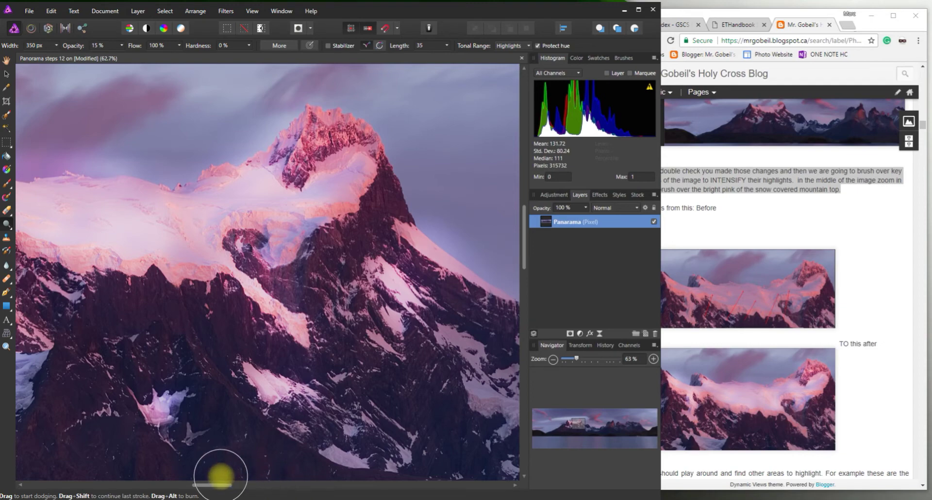
{"action": "mouse_move", "coordinate": [214, 488]}
{"action": "left_mouse_down"}
{"action": "mouse_move", "coordinate": [252, 487]}
{"action": "mouse_move", "coordinate": [227, 486]}
{"action": "left_mouse_up"}
{"action": "mouse_move", "coordinate": [249, 312]}
{"action": "left_mouse_down"}
{"action": "mouse_move", "coordinate": [356, 439]}
{"action": "mouse_move", "coordinate": [317, 383]}
{"action": "mouse_move", "coordinate": [370, 431]}
{"action": "mouse_move", "coordinate": [251, 302]}
{"action": "mouse_move", "coordinate": [381, 424]}
{"action": "mouse_move", "coordinate": [294, 315]}
{"action": "mouse_move", "coordinate": [365, 403]}
{"action": "mouse_move", "coordinate": [291, 338]}
{"action": "mouse_move", "coordinate": [388, 421]}
{"action": "mouse_move", "coordinate": [351, 414]}
{"action": "mouse_move", "coordinate": [354, 406]}
{"action": "mouse_move", "coordinate": [399, 440]}
{"action": "mouse_move", "coordinate": [246, 333]}
{"action": "mouse_move", "coordinate": [407, 430]}
{"action": "left_mouse_up"}
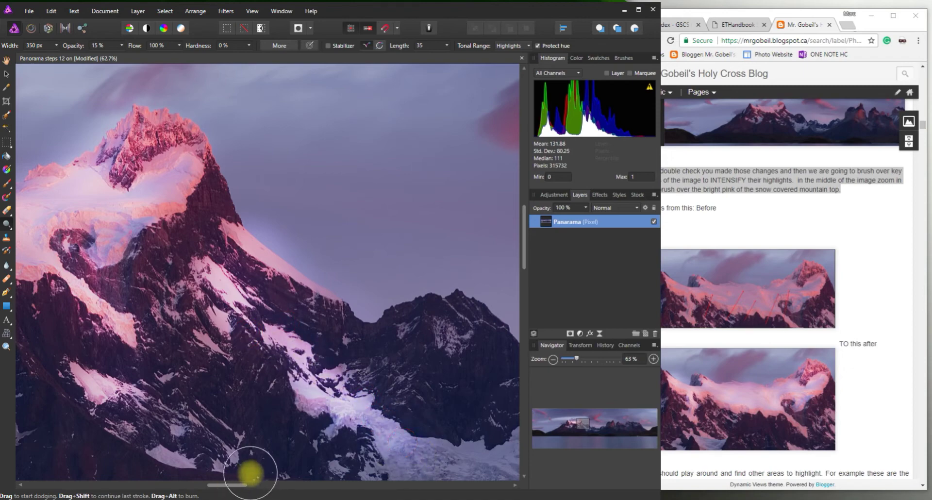
{"action": "mouse_move", "coordinate": [249, 486]}
{"action": "left_mouse_down"}
{"action": "mouse_move", "coordinate": [183, 351]}
{"action": "mouse_move", "coordinate": [162, 403]}
{"action": "mouse_move", "coordinate": [262, 295]}
{"action": "mouse_move", "coordinate": [223, 370]}
{"action": "mouse_move", "coordinate": [277, 308]}
{"action": "mouse_move", "coordinate": [259, 338]}
{"action": "mouse_move", "coordinate": [298, 364]}
{"action": "mouse_move", "coordinate": [270, 370]}
{"action": "mouse_move", "coordinate": [324, 318]}
{"action": "mouse_move", "coordinate": [269, 354]}
{"action": "mouse_move", "coordinate": [298, 287]}
{"action": "mouse_move", "coordinate": [255, 316]}
{"action": "mouse_move", "coordinate": [268, 315]}
{"action": "mouse_move", "coordinate": [250, 333]}
{"action": "mouse_move", "coordinate": [287, 356]}
{"action": "mouse_move", "coordinate": [325, 345]}
{"action": "mouse_move", "coordinate": [246, 387]}
{"action": "mouse_move", "coordinate": [281, 326]}
{"action": "mouse_move", "coordinate": [215, 305]}
{"action": "mouse_move", "coordinate": [117, 356]}
{"action": "mouse_move", "coordinate": [112, 332]}
{"action": "mouse_move", "coordinate": [130, 423]}
{"action": "mouse_move", "coordinate": [135, 366]}
{"action": "mouse_move", "coordinate": [147, 437]}
{"action": "mouse_move", "coordinate": [293, 379]}
{"action": "mouse_move", "coordinate": [251, 402]}
{"action": "mouse_move", "coordinate": [320, 270]}
{"action": "mouse_move", "coordinate": [269, 289]}
{"action": "mouse_move", "coordinate": [276, 273]}
{"action": "mouse_move", "coordinate": [231, 296]}
{"action": "mouse_move", "coordinate": [149, 294]}
{"action": "mouse_move", "coordinate": [174, 294]}
{"action": "mouse_move", "coordinate": [246, 264]}
{"action": "mouse_move", "coordinate": [214, 276]}
{"action": "mouse_move", "coordinate": [305, 340]}
{"action": "mouse_move", "coordinate": [289, 407]}
{"action": "mouse_move", "coordinate": [299, 389]}
{"action": "mouse_move", "coordinate": [237, 381]}
{"action": "mouse_move", "coordinate": [225, 392]}
{"action": "mouse_move", "coordinate": [228, 370]}
{"action": "mouse_move", "coordinate": [253, 383]}
{"action": "mouse_move", "coordinate": [308, 494]}
{"action": "mouse_move", "coordinate": [252, 492]}
{"action": "mouse_move", "coordinate": [254, 474]}
{"action": "mouse_move", "coordinate": [329, 496]}
{"action": "mouse_move", "coordinate": [302, 486]}
{"action": "left_mouse_up"}
{"action": "mouse_move", "coordinate": [247, 400]}
{"action": "left_mouse_down"}
{"action": "mouse_move", "coordinate": [189, 394]}
{"action": "mouse_move", "coordinate": [238, 391]}
{"action": "mouse_move", "coordinate": [183, 401]}
{"action": "mouse_move", "coordinate": [225, 385]}
{"action": "mouse_move", "coordinate": [296, 402]}
{"action": "mouse_move", "coordinate": [219, 392]}
{"action": "mouse_move", "coordinate": [230, 386]}
{"action": "mouse_move", "coordinate": [103, 388]}
{"action": "mouse_move", "coordinate": [129, 398]}
{"action": "mouse_move", "coordinate": [161, 389]}
{"action": "mouse_move", "coordinate": [134, 383]}
{"action": "mouse_move", "coordinate": [166, 382]}
{"action": "mouse_move", "coordinate": [215, 441]}
{"action": "left_mouse_up"}
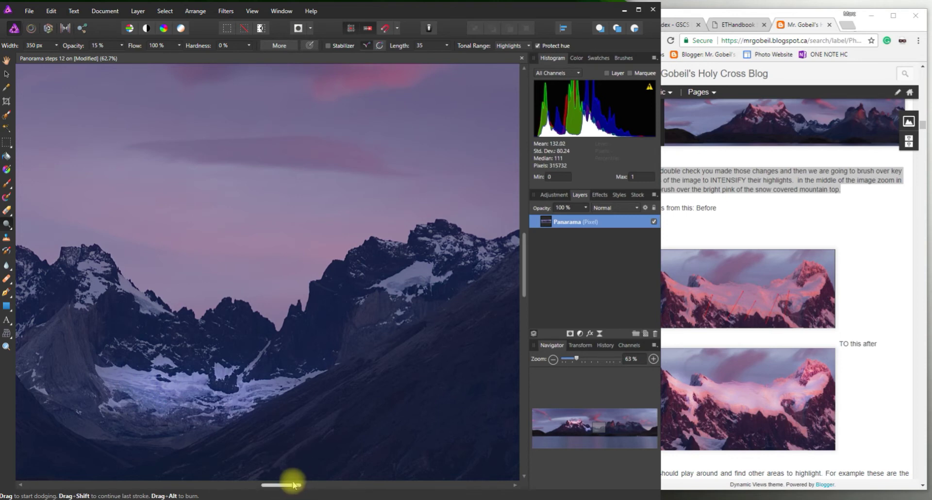
{"action": "left_click_drag", "start_coordinate": [294, 485], "coordinate": [326, 485]}
- Check the blog's paragraph listing other areas to highlight
{"action": "scroll", "coordinate": [826, 375], "scroll_direction": "down", "scroll_amount": 1}
{"action": "left_click", "coordinate": [894, 371]}
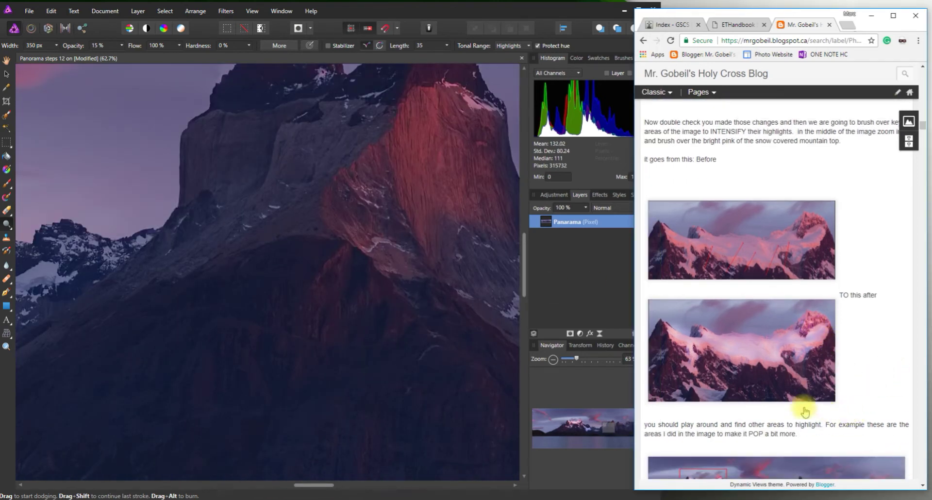
{"action": "scroll", "coordinate": [782, 412], "scroll_direction": "down", "scroll_amount": 1}
{"action": "scroll", "coordinate": [653, 289], "scroll_direction": "down", "scroll_amount": 4}
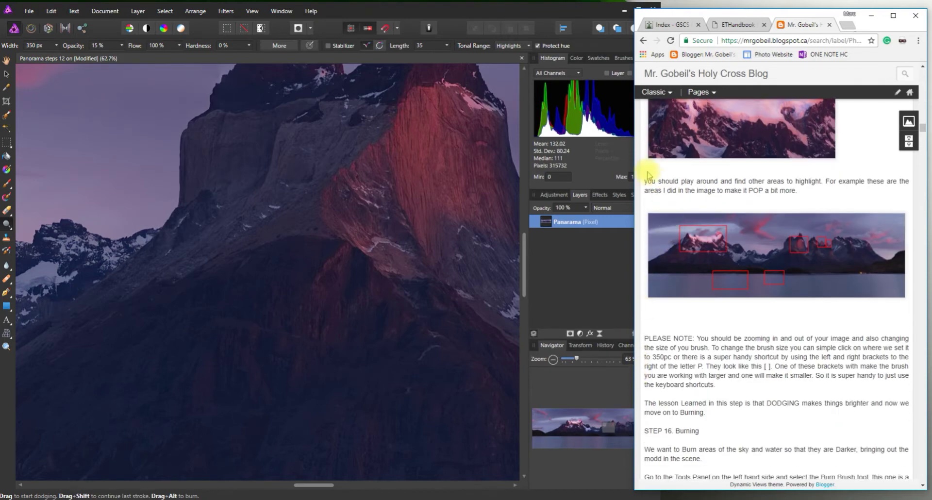
{"action": "left_click_drag", "start_coordinate": [638, 176], "coordinate": [810, 205]}
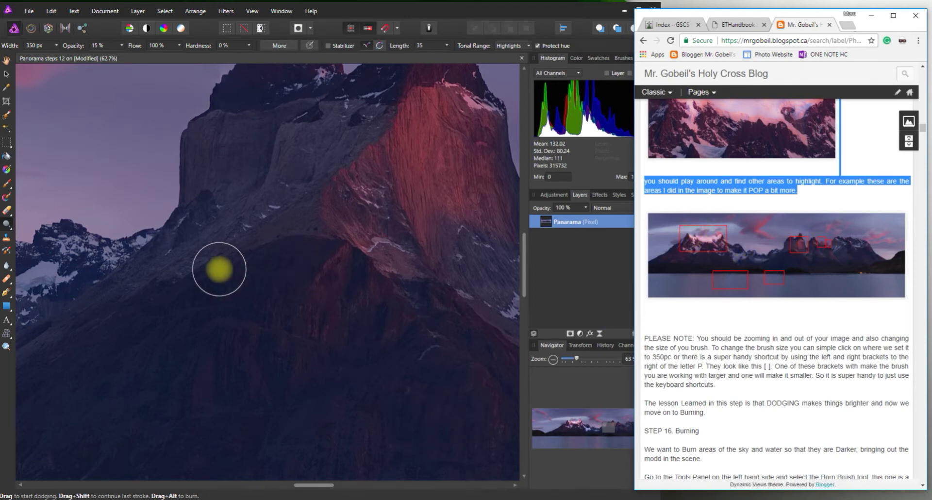
{"action": "scroll", "coordinate": [218, 267], "scroll_direction": "up", "scroll_amount": 3}
- Dodge the lit tip of the rocky peak and the snow in the valley
{"action": "left_click", "coordinate": [321, 147]}
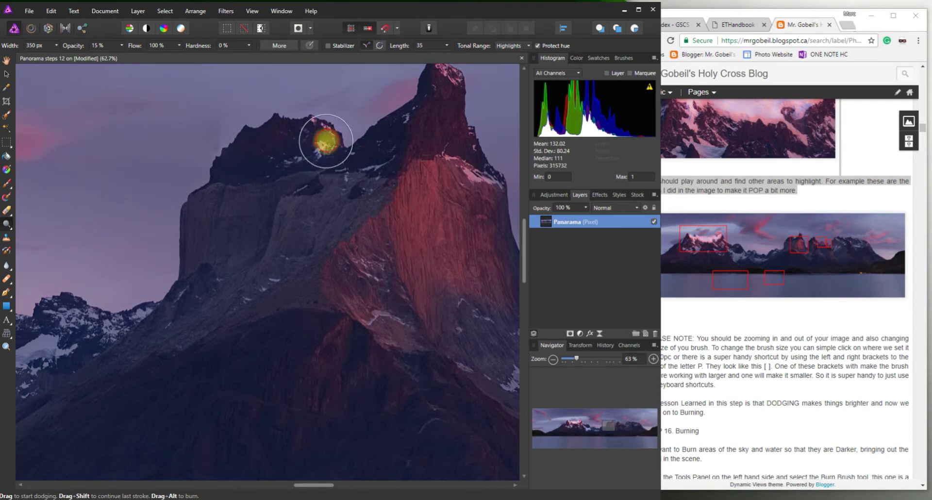
{"action": "mouse_move", "coordinate": [443, 156]}
{"action": "left_mouse_down"}
{"action": "mouse_move", "coordinate": [495, 168]}
{"action": "mouse_move", "coordinate": [473, 169]}
{"action": "mouse_move", "coordinate": [486, 178]}
{"action": "mouse_move", "coordinate": [444, 88]}
{"action": "mouse_move", "coordinate": [442, 132]}
{"action": "mouse_move", "coordinate": [442, 119]}
{"action": "mouse_move", "coordinate": [452, 136]}
{"action": "mouse_move", "coordinate": [444, 116]}
{"action": "left_mouse_up"}
{"action": "scroll", "coordinate": [444, 83], "scroll_direction": "up", "scroll_amount": 2}
{"action": "scroll", "coordinate": [437, 340], "scroll_direction": "down", "scroll_amount": 1}
{"action": "left_click_drag", "start_coordinate": [314, 487], "coordinate": [340, 486]}
{"action": "mouse_move", "coordinate": [257, 359]}
{"action": "left_mouse_down"}
{"action": "mouse_move", "coordinate": [267, 381]}
{"action": "mouse_move", "coordinate": [252, 379]}
{"action": "mouse_move", "coordinate": [246, 329]}
{"action": "mouse_move", "coordinate": [238, 340]}
{"action": "mouse_move", "coordinate": [299, 363]}
{"action": "mouse_move", "coordinate": [343, 221]}
{"action": "mouse_move", "coordinate": [395, 244]}
{"action": "mouse_move", "coordinate": [418, 237]}
{"action": "mouse_move", "coordinate": [355, 219]}
{"action": "mouse_move", "coordinate": [398, 249]}
{"action": "mouse_move", "coordinate": [344, 223]}
{"action": "mouse_move", "coordinate": [315, 472]}
{"action": "mouse_move", "coordinate": [386, 484]}
{"action": "left_mouse_up"}
- Lighten the snow patches beside the ridge and on the neighbouring slopes
{"action": "mouse_move", "coordinate": [387, 356]}
{"action": "left_mouse_down"}
{"action": "mouse_move", "coordinate": [329, 277]}
{"action": "mouse_move", "coordinate": [278, 340]}
{"action": "mouse_move", "coordinate": [293, 318]}
{"action": "mouse_move", "coordinate": [290, 273]}
{"action": "mouse_move", "coordinate": [298, 314]}
{"action": "mouse_move", "coordinate": [343, 283]}
{"action": "mouse_move", "coordinate": [292, 160]}
{"action": "mouse_move", "coordinate": [432, 260]}
{"action": "mouse_move", "coordinate": [344, 188]}
{"action": "mouse_move", "coordinate": [427, 250]}
{"action": "mouse_move", "coordinate": [273, 147]}
{"action": "mouse_move", "coordinate": [462, 199]}
{"action": "mouse_move", "coordinate": [429, 167]}
{"action": "mouse_move", "coordinate": [427, 217]}
{"action": "left_mouse_up"}
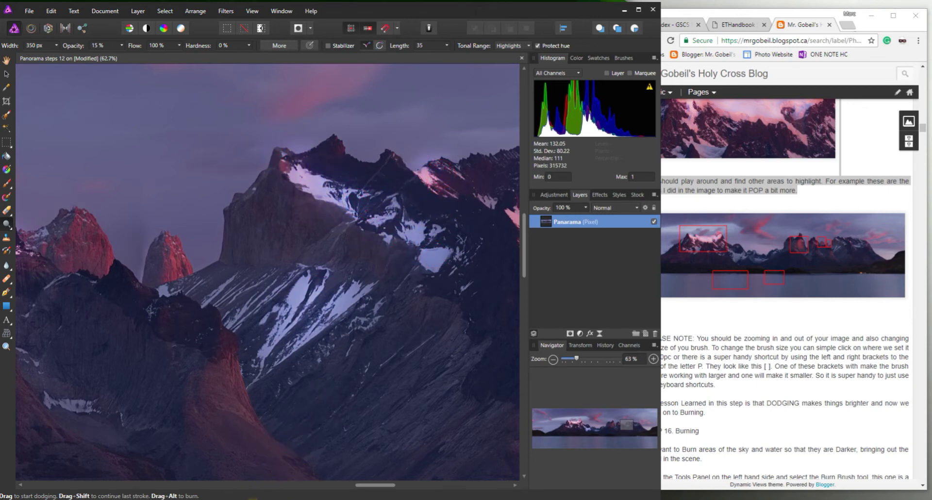
{"action": "left_click_drag", "start_coordinate": [394, 490], "coordinate": [416, 486]}
{"action": "mouse_move", "coordinate": [376, 329]}
{"action": "left_mouse_down"}
{"action": "mouse_move", "coordinate": [272, 208]}
{"action": "mouse_move", "coordinate": [436, 297]}
{"action": "mouse_move", "coordinate": [406, 273]}
{"action": "mouse_move", "coordinate": [435, 262]}
{"action": "mouse_move", "coordinate": [266, 193]}
{"action": "mouse_move", "coordinate": [408, 294]}
{"action": "mouse_move", "coordinate": [427, 183]}
{"action": "mouse_move", "coordinate": [426, 193]}
{"action": "mouse_move", "coordinate": [333, 162]}
{"action": "mouse_move", "coordinate": [346, 176]}
{"action": "mouse_move", "coordinate": [475, 208]}
{"action": "mouse_move", "coordinate": [410, 286]}
{"action": "mouse_move", "coordinate": [265, 223]}
{"action": "mouse_move", "coordinate": [144, 87]}
{"action": "left_mouse_up"}
{"action": "mouse_move", "coordinate": [306, 276]}
{"action": "left_mouse_down"}
{"action": "mouse_move", "coordinate": [179, 242]}
{"action": "mouse_move", "coordinate": [69, 335]}
{"action": "mouse_move", "coordinate": [92, 313]}
{"action": "mouse_move", "coordinate": [46, 329]}
{"action": "mouse_move", "coordinate": [50, 310]}
{"action": "mouse_move", "coordinate": [319, 466]}
{"action": "left_mouse_up"}
{"action": "mouse_move", "coordinate": [394, 485]}
{"action": "left_mouse_down"}
{"action": "mouse_move", "coordinate": [426, 485]}
{"action": "mouse_move", "coordinate": [399, 484]}
{"action": "left_mouse_up"}
{"action": "mouse_move", "coordinate": [254, 208]}
{"action": "left_mouse_down"}
{"action": "mouse_move", "coordinate": [267, 221]}
{"action": "mouse_move", "coordinate": [273, 266]}
{"action": "mouse_move", "coordinate": [280, 251]}
{"action": "mouse_move", "coordinate": [229, 197]}
{"action": "mouse_move", "coordinate": [362, 294]}
{"action": "mouse_move", "coordinate": [406, 374]}
{"action": "mouse_move", "coordinate": [342, 257]}
{"action": "mouse_move", "coordinate": [451, 413]}
{"action": "mouse_move", "coordinate": [427, 487]}
{"action": "left_mouse_up"}
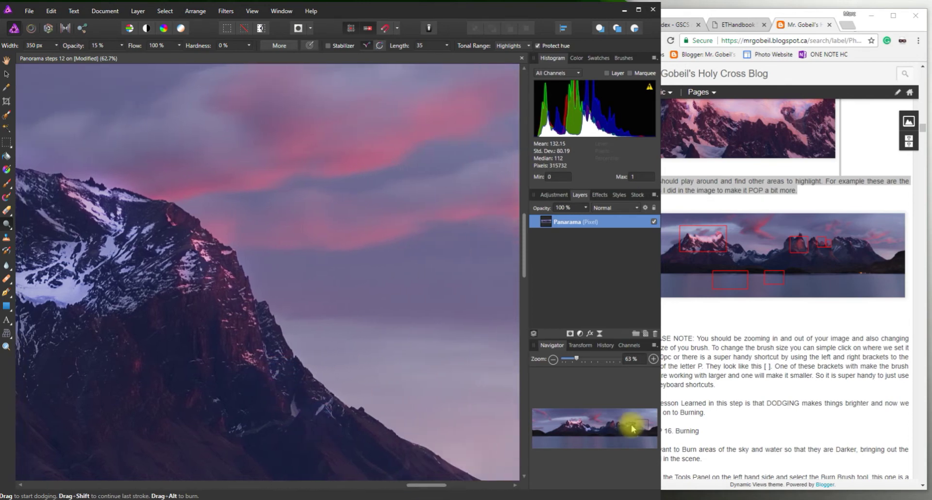
- Zoom to 50% and dodge the snowy left peaks and glacier
{"action": "scroll", "coordinate": [429, 459], "scroll_direction": "down", "scroll_amount": 4}
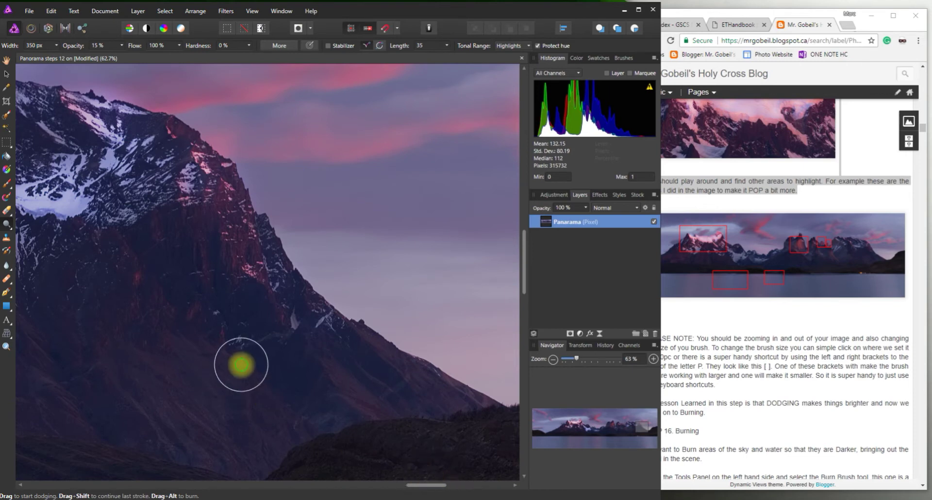
{"action": "scroll", "coordinate": [241, 365], "scroll_direction": "down", "scroll_amount": 8}
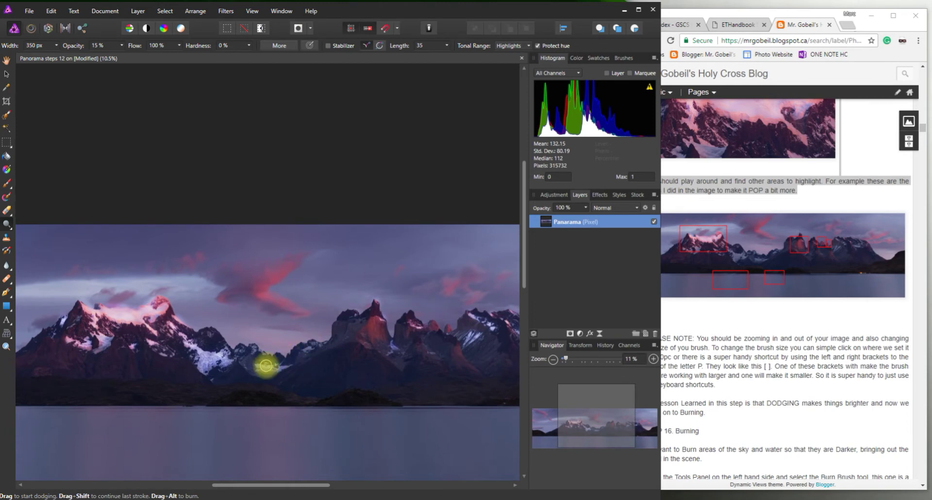
{"action": "scroll", "coordinate": [266, 365], "scroll_direction": "up", "scroll_amount": 7}
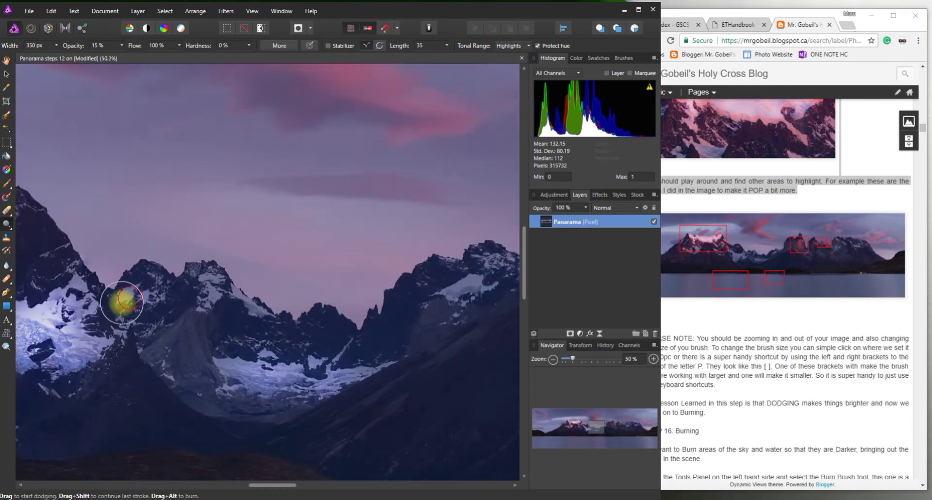
{"action": "mouse_move", "coordinate": [129, 307]}
{"action": "left_mouse_down"}
{"action": "mouse_move", "coordinate": [188, 294]}
{"action": "mouse_move", "coordinate": [318, 386]}
{"action": "left_mouse_up"}
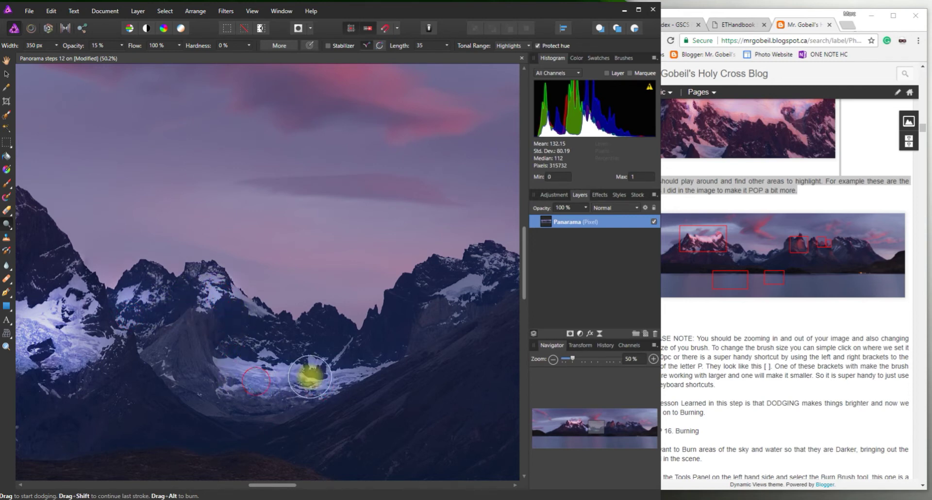
{"action": "mouse_move", "coordinate": [318, 377]}
{"action": "left_mouse_down"}
{"action": "mouse_move", "coordinate": [232, 299]}
{"action": "mouse_move", "coordinate": [270, 320]}
{"action": "mouse_move", "coordinate": [241, 293]}
{"action": "mouse_move", "coordinate": [287, 373]}
{"action": "mouse_move", "coordinate": [381, 380]}
{"action": "mouse_move", "coordinate": [373, 369]}
{"action": "mouse_move", "coordinate": [488, 281]}
{"action": "mouse_move", "coordinate": [463, 285]}
{"action": "mouse_move", "coordinate": [470, 266]}
{"action": "mouse_move", "coordinate": [444, 305]}
{"action": "mouse_move", "coordinate": [497, 264]}
{"action": "mouse_move", "coordinate": [435, 292]}
{"action": "mouse_move", "coordinate": [352, 385]}
{"action": "mouse_move", "coordinate": [302, 390]}
{"action": "mouse_move", "coordinate": [228, 376]}
{"action": "mouse_move", "coordinate": [227, 324]}
{"action": "mouse_move", "coordinate": [376, 351]}
{"action": "mouse_move", "coordinate": [329, 366]}
{"action": "mouse_move", "coordinate": [214, 372]}
{"action": "mouse_move", "coordinate": [395, 393]}
{"action": "left_mouse_up"}
- Try lightening the lake, undo that stroke with Ctrl+Z, and zoom out
{"action": "scroll", "coordinate": [214, 371], "scroll_direction": "down", "scroll_amount": 5}
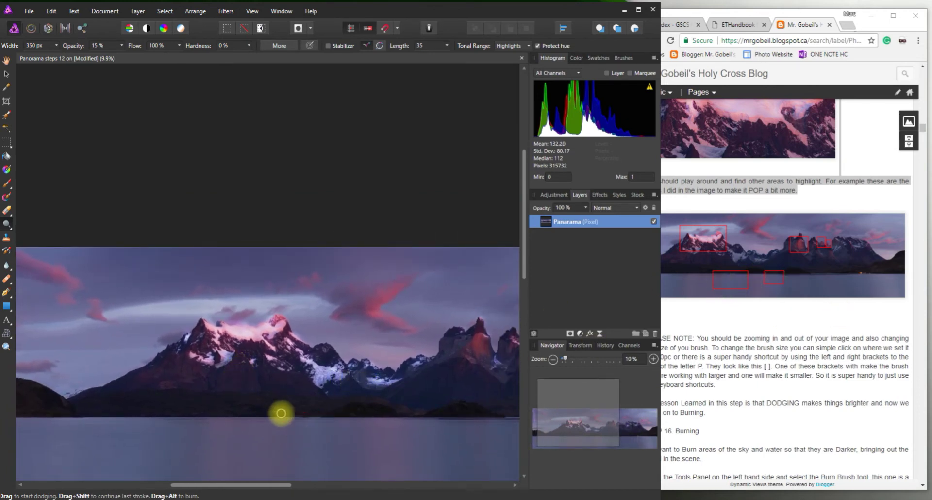
{"action": "mouse_move", "coordinate": [291, 421]}
{"action": "left_mouse_down"}
{"action": "mouse_move", "coordinate": [261, 440]}
{"action": "mouse_move", "coordinate": [209, 415]}
{"action": "mouse_move", "coordinate": [286, 434]}
{"action": "mouse_move", "coordinate": [322, 422]}
{"action": "mouse_move", "coordinate": [259, 456]}
{"action": "mouse_move", "coordinate": [201, 402]}
{"action": "mouse_move", "coordinate": [264, 453]}
{"action": "mouse_move", "coordinate": [234, 442]}
{"action": "mouse_move", "coordinate": [250, 432]}
{"action": "mouse_move", "coordinate": [226, 431]}
{"action": "mouse_move", "coordinate": [228, 416]}
{"action": "mouse_move", "coordinate": [258, 457]}
{"action": "mouse_move", "coordinate": [228, 451]}
{"action": "mouse_move", "coordinate": [250, 439]}
{"action": "mouse_move", "coordinate": [232, 436]}
{"action": "mouse_move", "coordinate": [247, 452]}
{"action": "mouse_move", "coordinate": [262, 485]}
{"action": "left_mouse_up"}
{"action": "scroll", "coordinate": [395, 436], "scroll_direction": "down", "scroll_amount": 1}
{"action": "key", "text": "ctrl+z"}
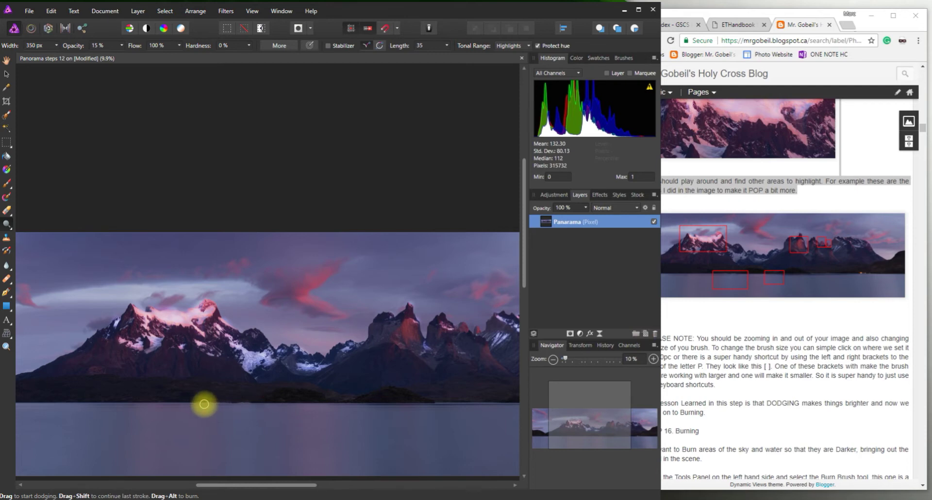
{"action": "left_click", "coordinate": [202, 407]}
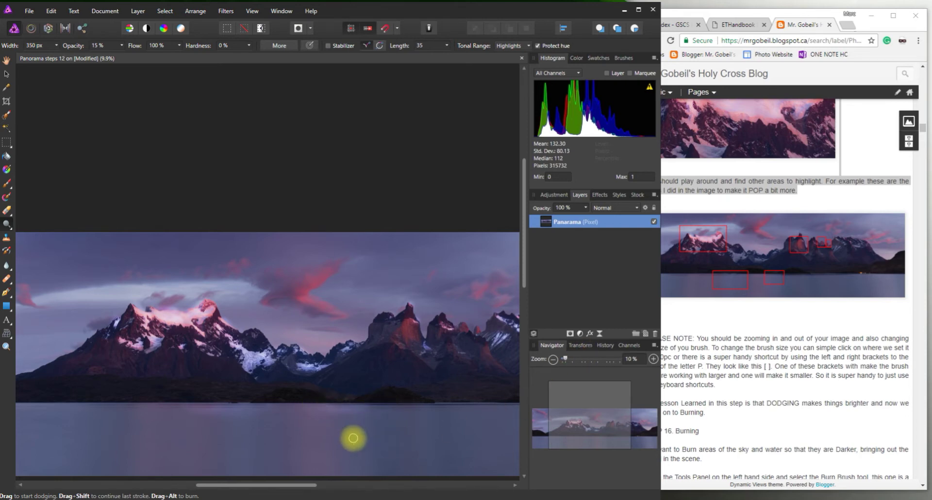
{"action": "scroll", "coordinate": [355, 425], "scroll_direction": "down", "scroll_amount": 3}
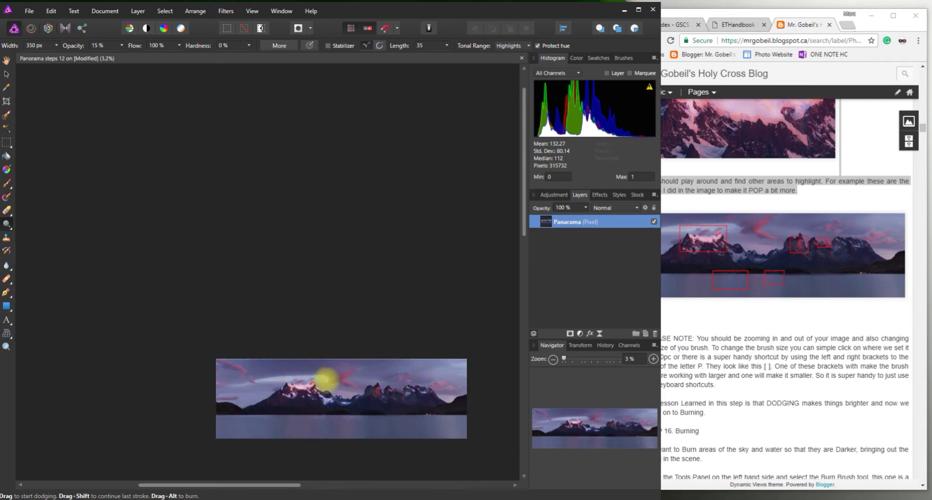
{"action": "scroll", "coordinate": [422, 398], "scroll_direction": "up", "scroll_amount": 3}
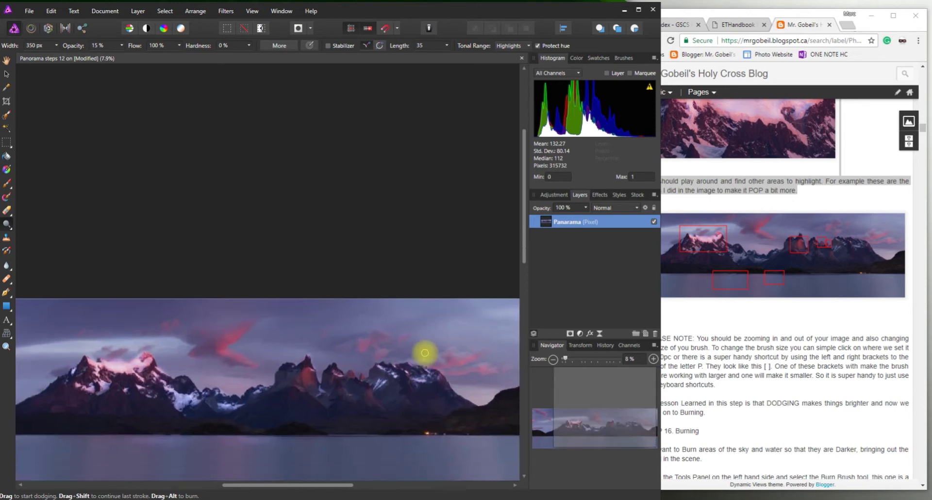
{"action": "scroll", "coordinate": [458, 313], "scroll_direction": "down", "scroll_amount": 1}
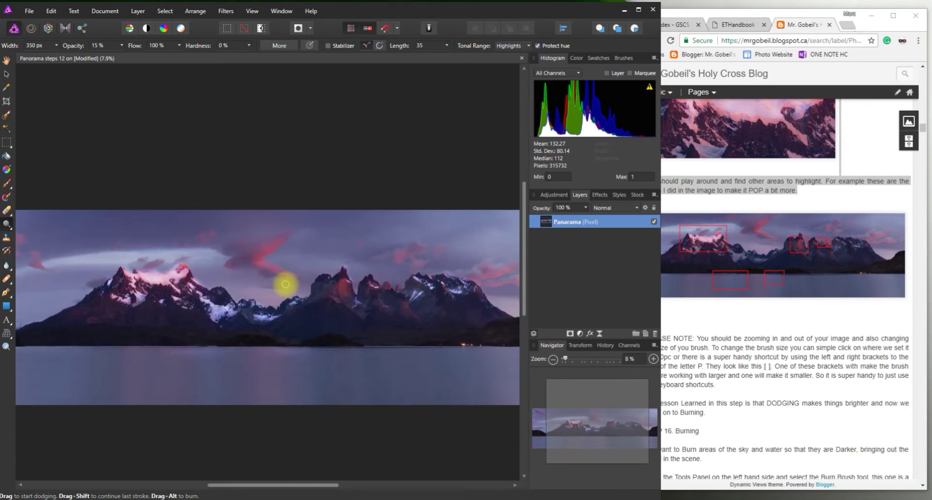
- Review the blog's note about changing the brush size
{"action": "left_click_drag", "start_coordinate": [683, 329], "coordinate": [740, 344]}
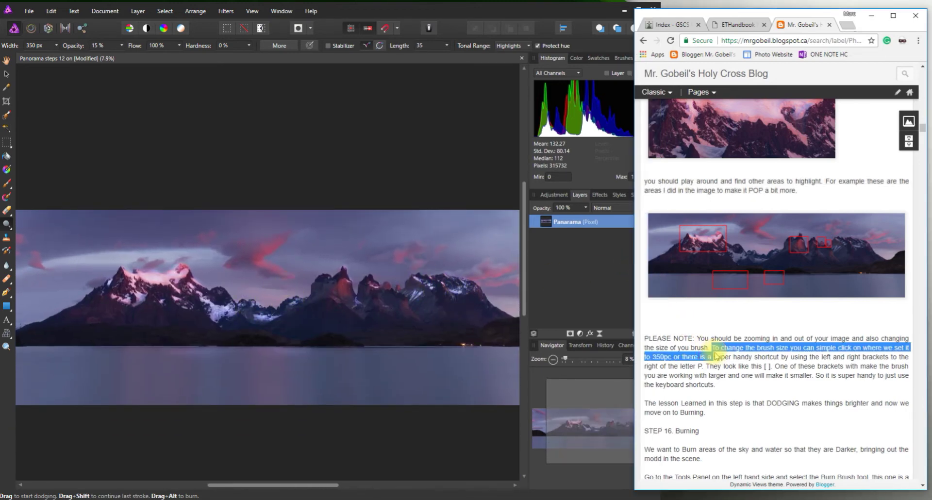
{"action": "left_click", "coordinate": [745, 394]}
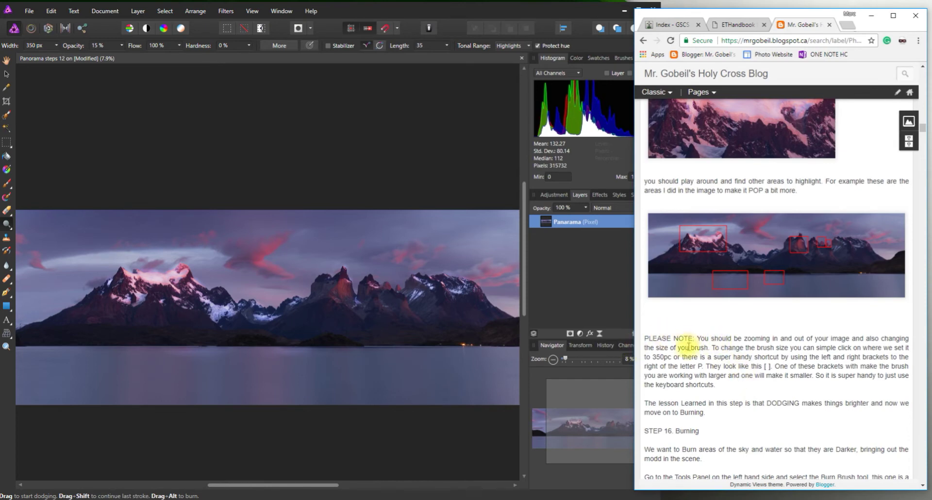
{"action": "scroll", "coordinate": [689, 349], "scroll_direction": "down", "scroll_amount": 1}
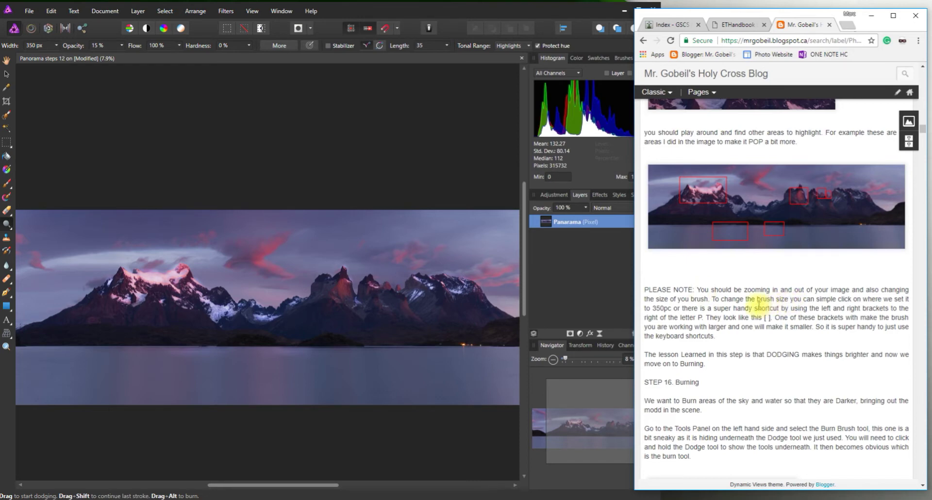
- Widen the dodge brush to 1064 px and paint over the central glacier snow
{"action": "left_click", "coordinate": [56, 46]}
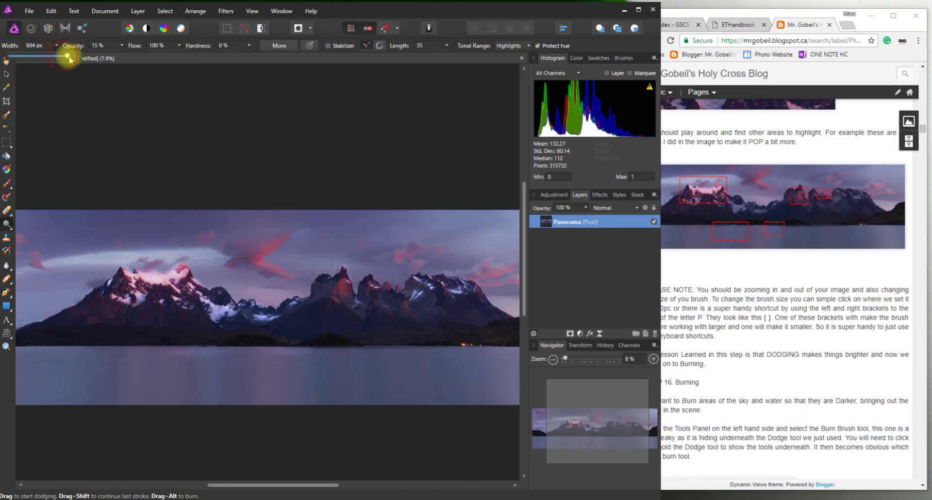
{"action": "left_click_drag", "start_coordinate": [69, 58], "coordinate": [74, 58]}
{"action": "scroll", "coordinate": [240, 306], "scroll_direction": "up", "scroll_amount": 4}
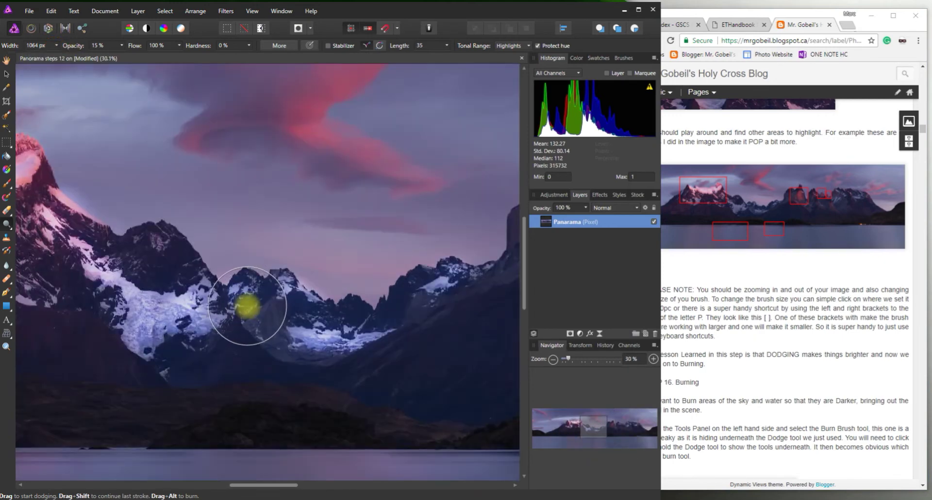
{"action": "mouse_move", "coordinate": [242, 306]}
{"action": "left_mouse_down"}
{"action": "mouse_move", "coordinate": [154, 310]}
{"action": "mouse_move", "coordinate": [135, 294]}
{"action": "mouse_move", "coordinate": [139, 304]}
{"action": "mouse_move", "coordinate": [313, 312]}
{"action": "mouse_move", "coordinate": [353, 331]}
{"action": "mouse_move", "coordinate": [368, 330]}
{"action": "mouse_move", "coordinate": [249, 322]}
{"action": "mouse_move", "coordinate": [270, 308]}
{"action": "mouse_move", "coordinate": [369, 317]}
{"action": "mouse_move", "coordinate": [450, 291]}
{"action": "mouse_move", "coordinate": [440, 306]}
{"action": "mouse_move", "coordinate": [459, 291]}
{"action": "mouse_move", "coordinate": [425, 316]}
{"action": "mouse_move", "coordinate": [308, 326]}
{"action": "left_mouse_up"}
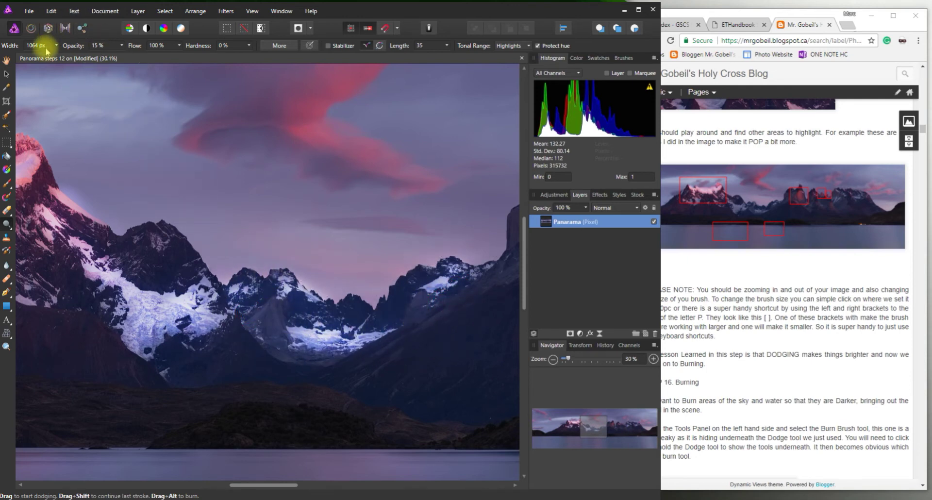
- Reduce the dodge brush width to 151 px and bring the tutorial back up
{"action": "left_click_drag", "start_coordinate": [52, 50], "coordinate": [25, 55]}
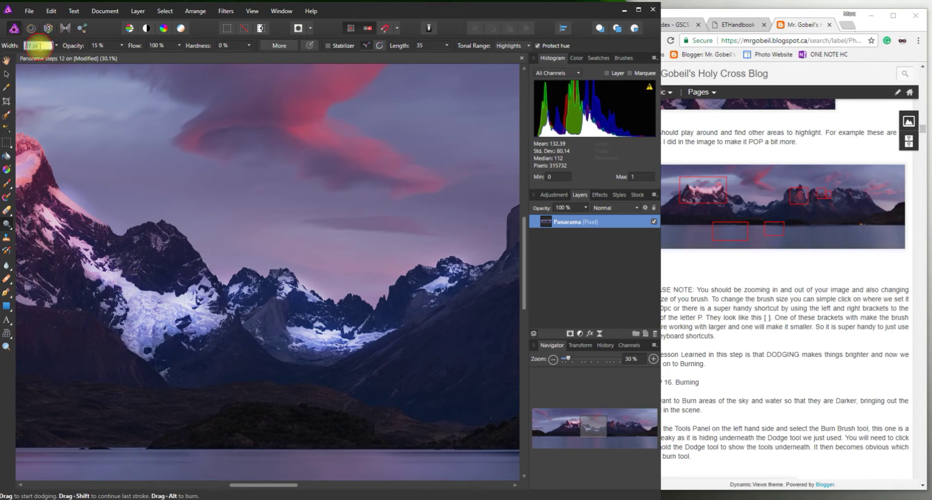
{"action": "left_click", "coordinate": [57, 46]}
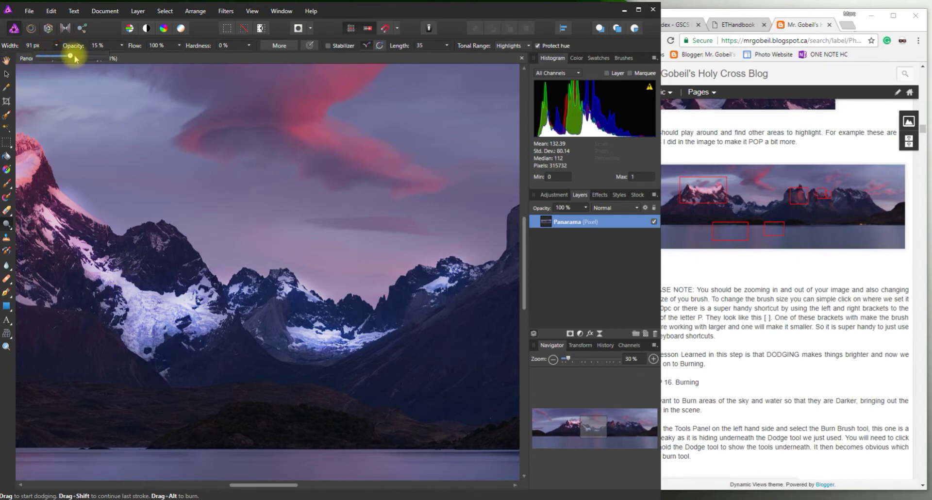
{"action": "left_click_drag", "start_coordinate": [75, 58], "coordinate": [77, 58]}
{"action": "left_click_drag", "start_coordinate": [190, 321], "coordinate": [201, 324]}
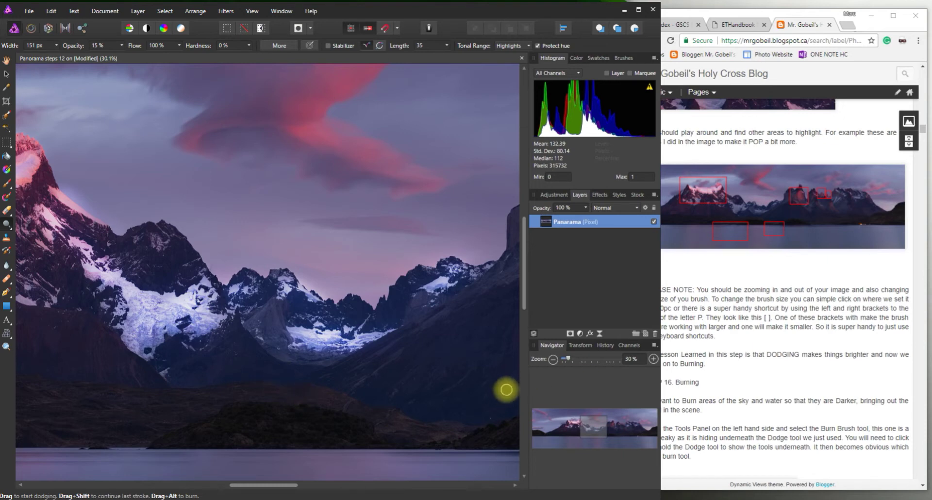
{"action": "left_click", "coordinate": [802, 369]}
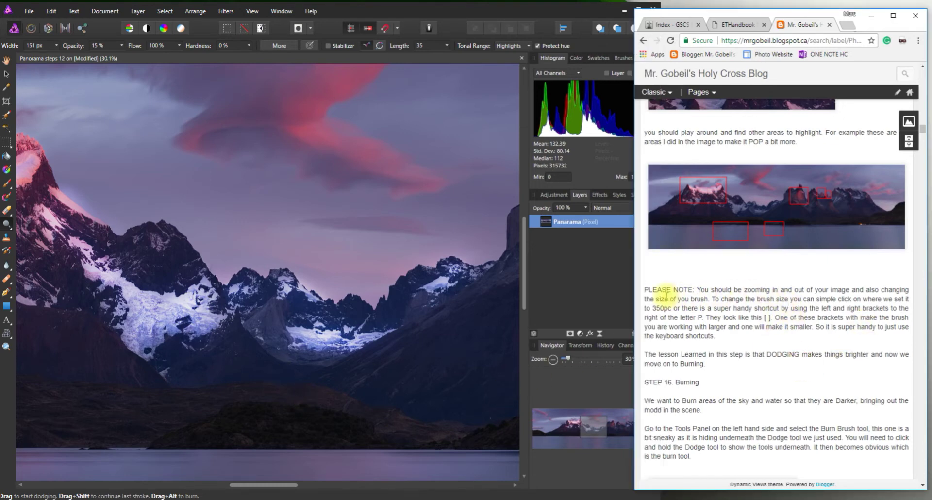
- Following the blog's brush-size note, set the dodge brush width to 350 px
{"action": "left_click_drag", "start_coordinate": [644, 294], "coordinate": [775, 318]}
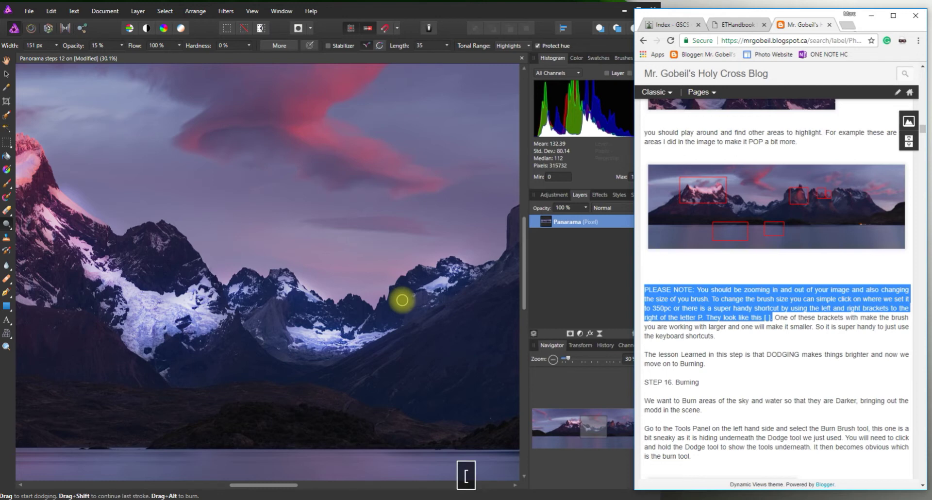
{"action": "left_click", "coordinate": [29, 45]}
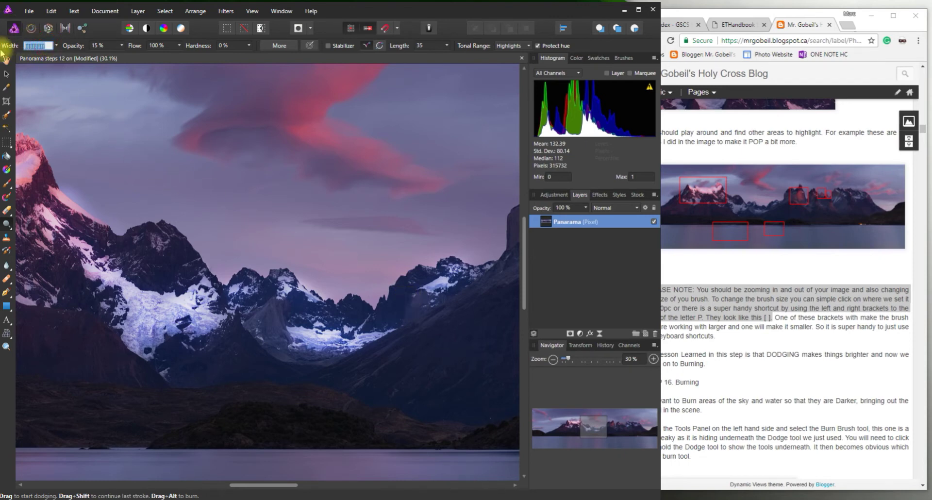
{"action": "key", "text": "Return"}
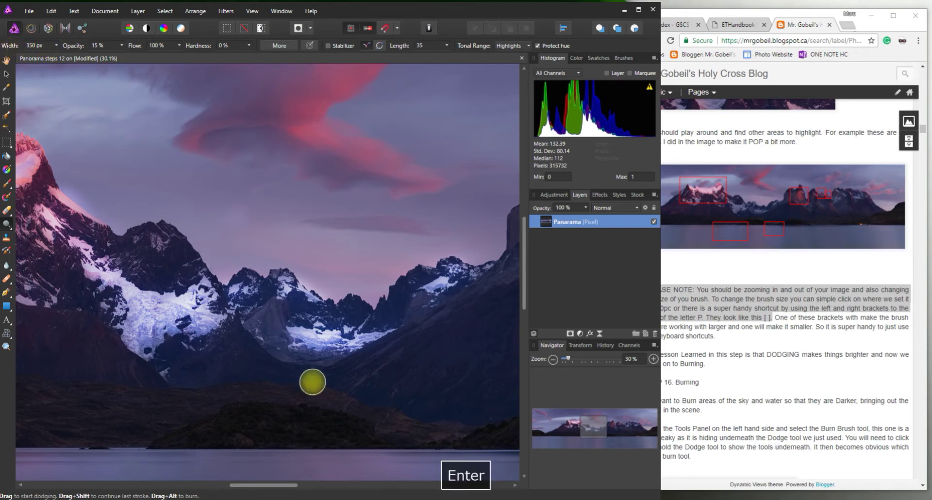
- Resize the brush with the [ and ] keys, settling at about 408 px
{"action": "key", "text": "bracketright"}
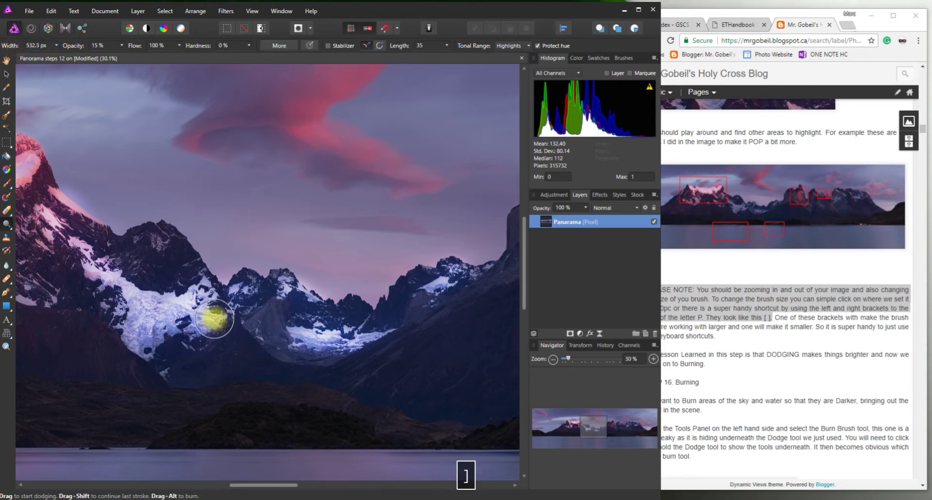
{"action": "key", "text": "bracketright"}
{"action": "key", "text": "bracketright"}
{"action": "key", "text": "bracketright"}
{"action": "key", "text": "bracketright"}
{"action": "key", "text": "bracketright"}
{"action": "key", "text": "bracketright"}
{"action": "key", "text": "bracketright"}
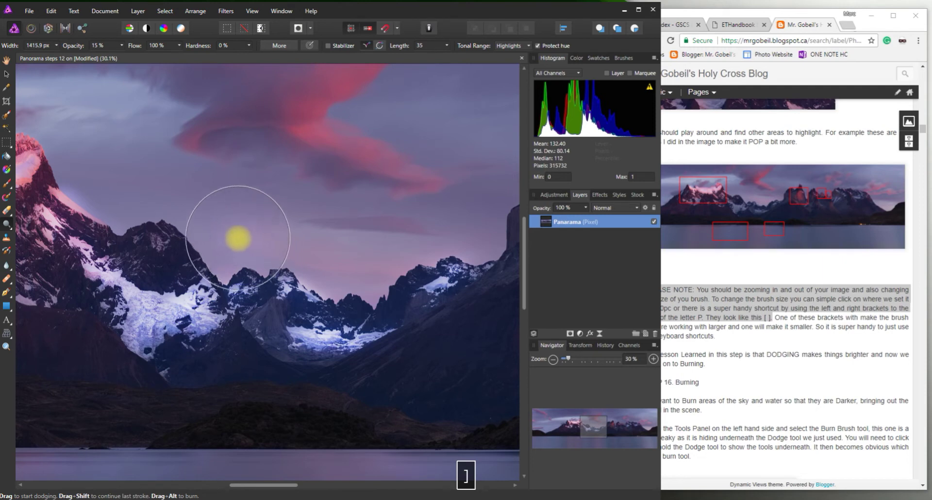
{"action": "key", "text": "bracketleft"}
{"action": "key", "text": "bracketleft"}
{"action": "key", "text": "bracketleft"}
{"action": "key", "text": "bracketleft"}
{"action": "key", "text": "bracketleft"}
{"action": "key", "text": "bracketleft"}
{"action": "key", "text": "bracketleft"}
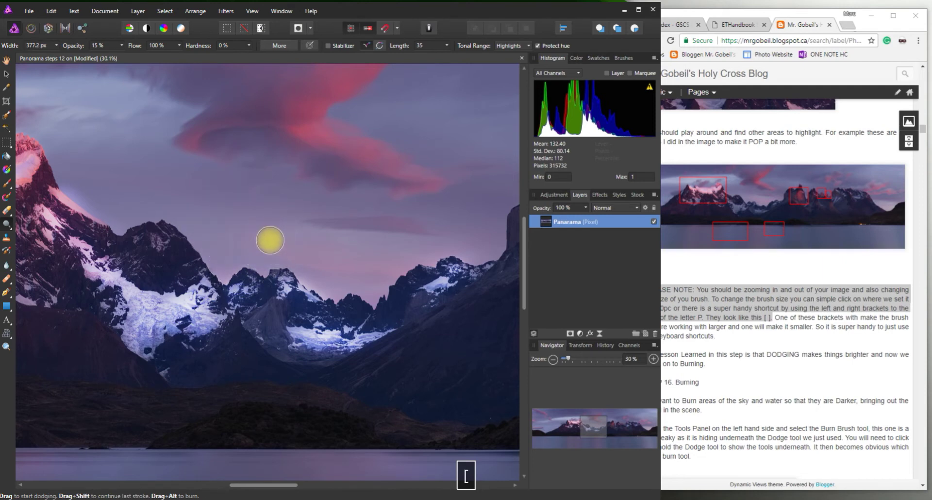
{"action": "key", "text": "bracketright"}
{"action": "key", "text": "bracketright"}
{"action": "key", "text": "bracketright"}
{"action": "key", "text": "bracketright"}
{"action": "key", "text": "bracketright"}
{"action": "key", "text": "bracketright"}
{"action": "key", "text": "bracketright"}
{"action": "key", "text": "bracketright"}
{"action": "key", "text": "bracketleft"}
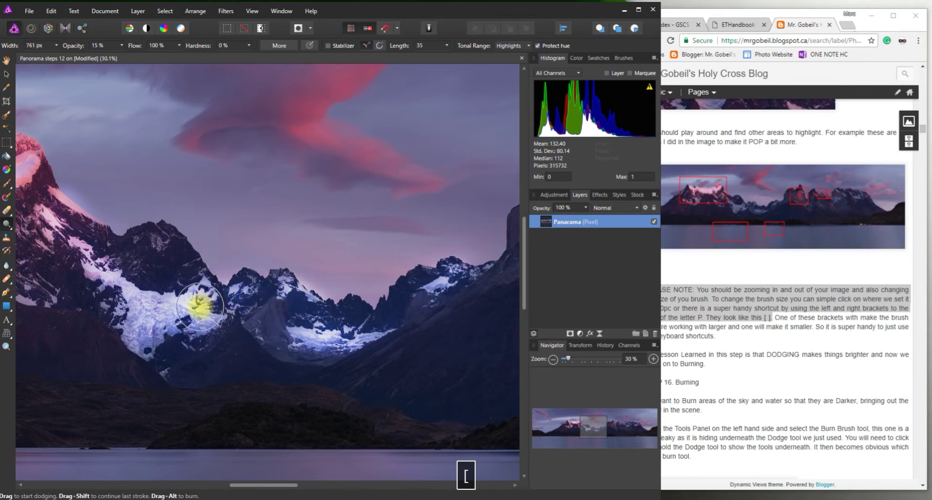
{"action": "key", "text": "bracketleft"}
{"action": "key", "text": "bracketleft"}
{"action": "key", "text": "bracketleft"}
{"action": "key", "text": "bracketleft"}
{"action": "key", "text": "bracketleft"}
{"action": "key", "text": "bracketleft"}
{"action": "key", "text": "bracketleft"}
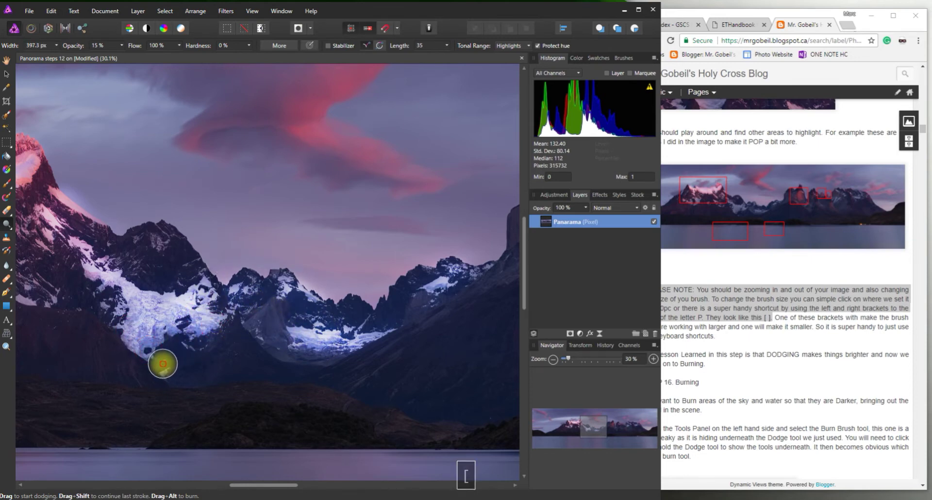
{"action": "scroll", "coordinate": [146, 343], "scroll_direction": "down", "scroll_amount": 2}
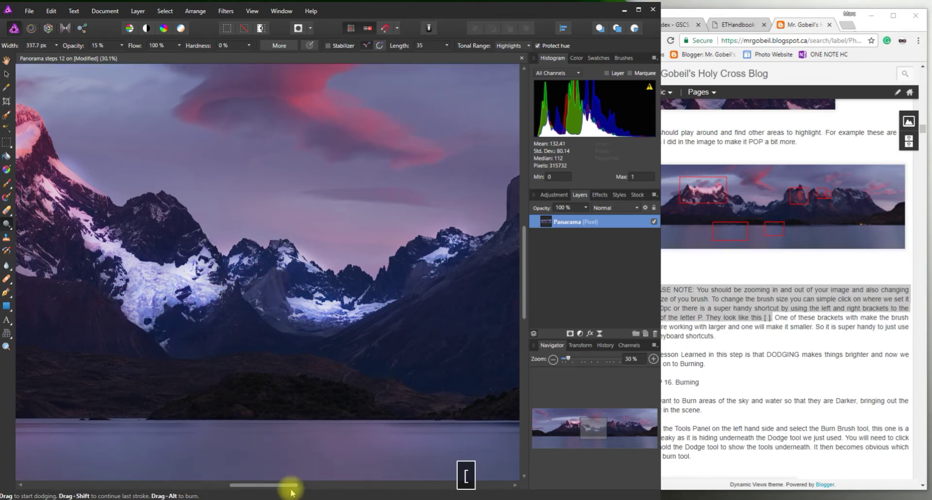
{"action": "left_click_drag", "start_coordinate": [291, 487], "coordinate": [262, 485]}
{"action": "key", "text": "bracketleft"}
{"action": "key", "text": "bracketleft"}
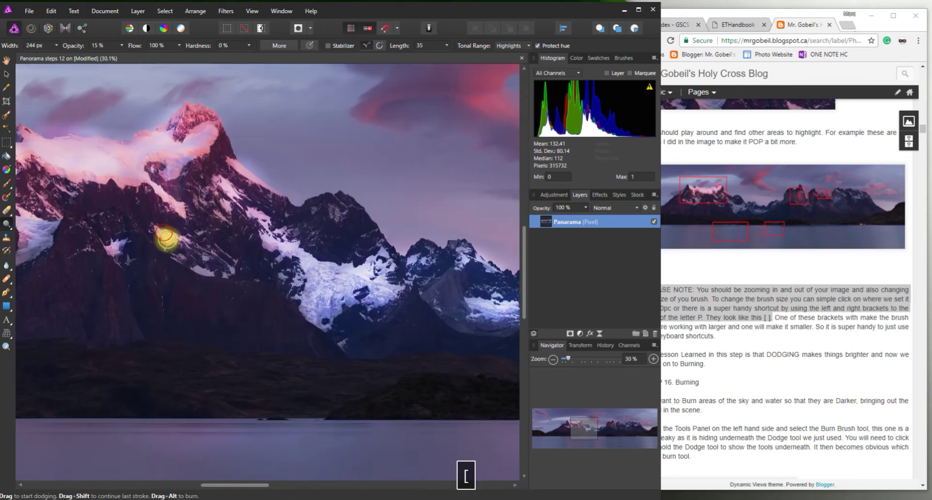
{"action": "key", "text": "bracketright"}
{"action": "key", "text": "bracketright"}
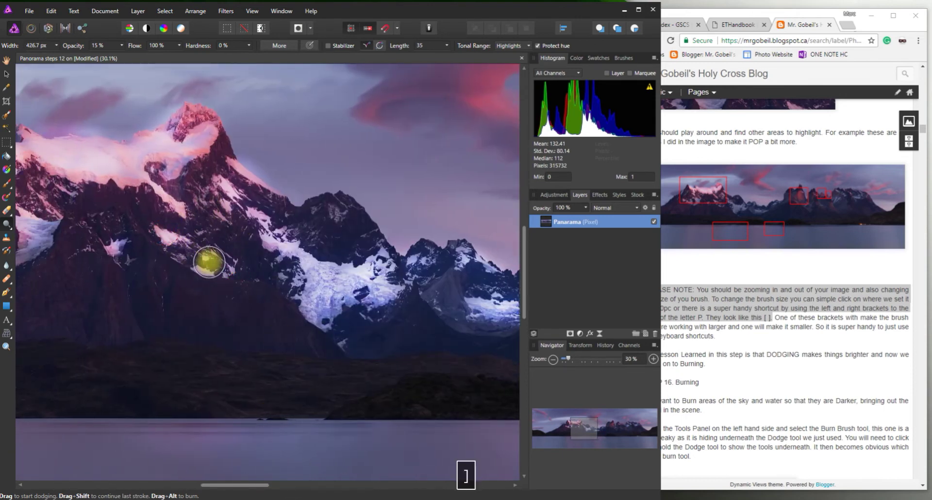
{"action": "key", "text": "bracketright"}
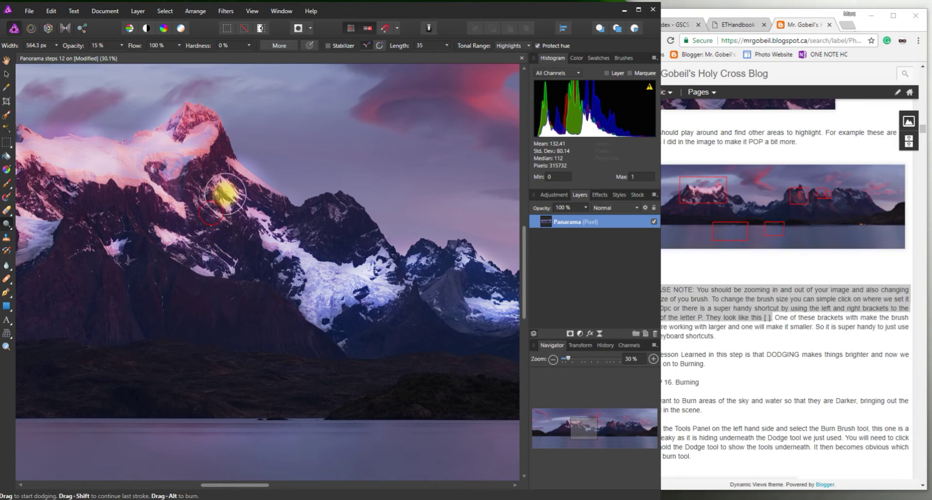
{"action": "key", "text": "bracketleft"}
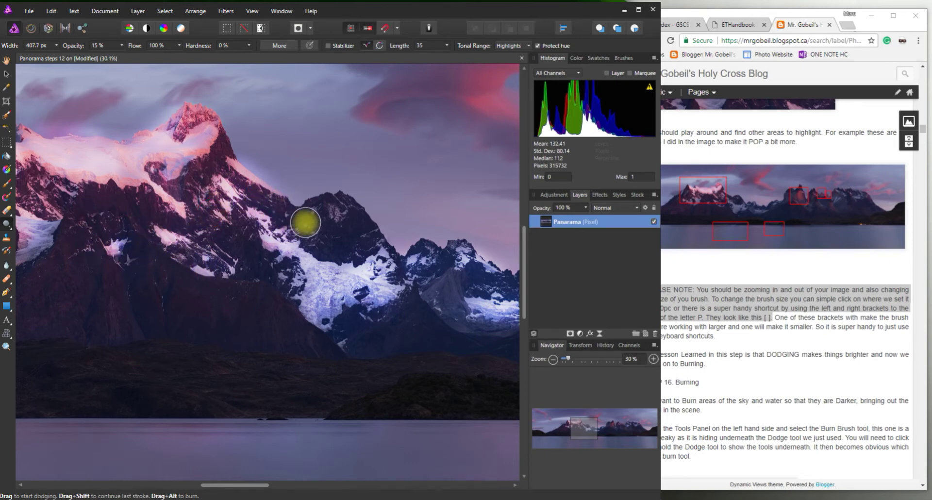
- Dodge spots on the centre peak and left ridge with a roughly 381 px brush
{"action": "left_click", "coordinate": [327, 214]}
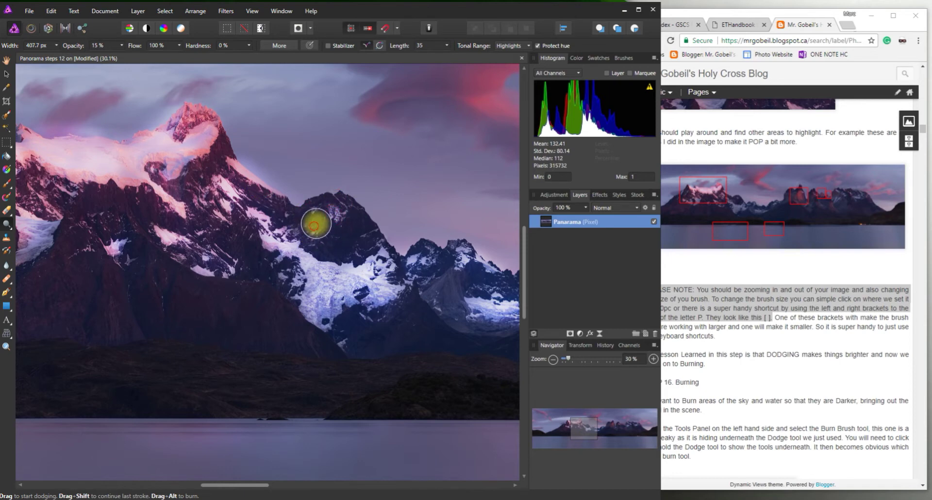
{"action": "scroll", "coordinate": [258, 275], "scroll_direction": "down", "scroll_amount": 1}
{"action": "left_click_drag", "start_coordinate": [252, 485], "coordinate": [214, 485]}
{"action": "left_click", "coordinate": [99, 212]}
{"action": "key", "text": "bracketleft"}
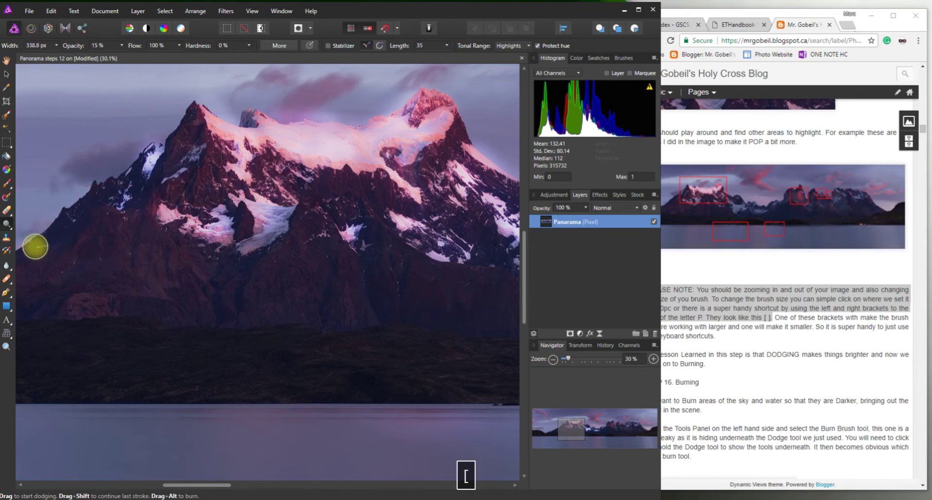
{"action": "key", "text": "bracketright"}
{"action": "left_click", "coordinate": [338, 227]}
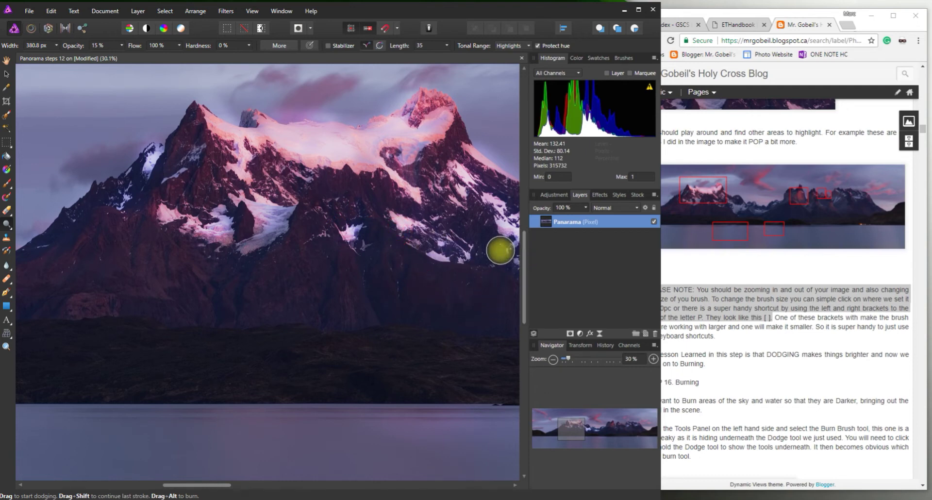
{"action": "left_click", "coordinate": [781, 388]}
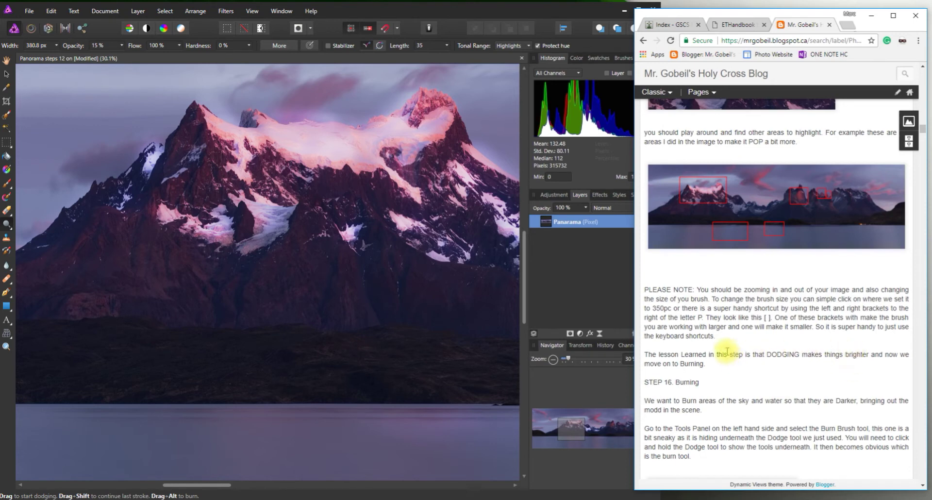
- Highlight the blog's lesson-learned paragraph and the STEP 16 Burning heading
{"action": "left_click_drag", "start_coordinate": [644, 358], "coordinate": [769, 366]}
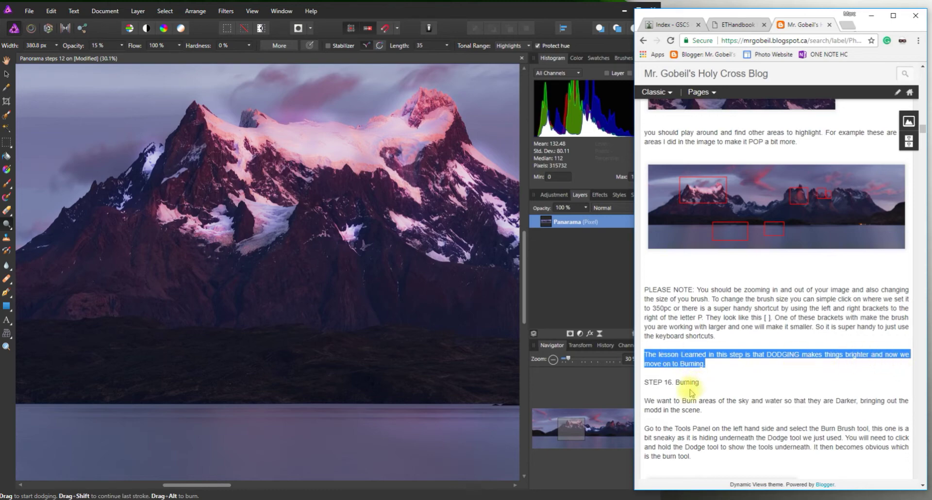
{"action": "scroll", "coordinate": [689, 396], "scroll_direction": "down", "scroll_amount": 2}
{"action": "left_click_drag", "start_coordinate": [644, 286], "coordinate": [699, 287]}
- Switch Affinity Photo to the Burn Brush Tool and scroll to the Step 16 instructions
{"action": "left_click_drag", "start_coordinate": [7, 224], "coordinate": [52, 240]}
{"action": "left_click", "coordinate": [774, 326]}
{"action": "scroll", "coordinate": [684, 320], "scroll_direction": "down", "scroll_amount": 1}
{"action": "scroll", "coordinate": [684, 322], "scroll_direction": "down", "scroll_amount": 2}
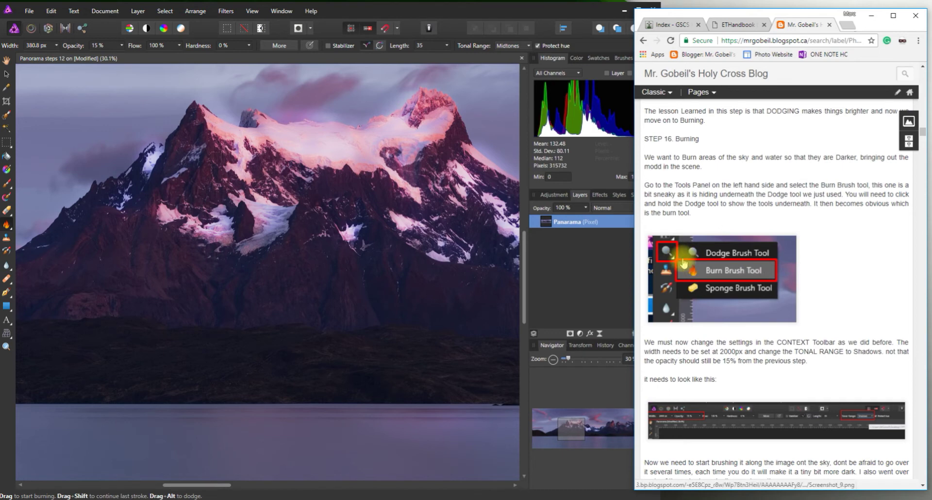
- Reselect the Burn Brush Tool and read the blog's burn settings
{"action": "left_click", "coordinate": [7, 226]}
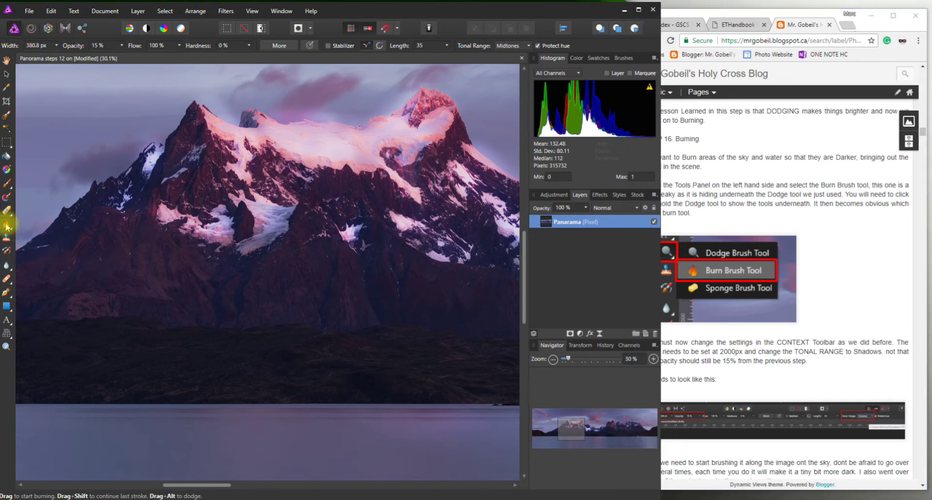
{"action": "left_click", "coordinate": [24, 225]}
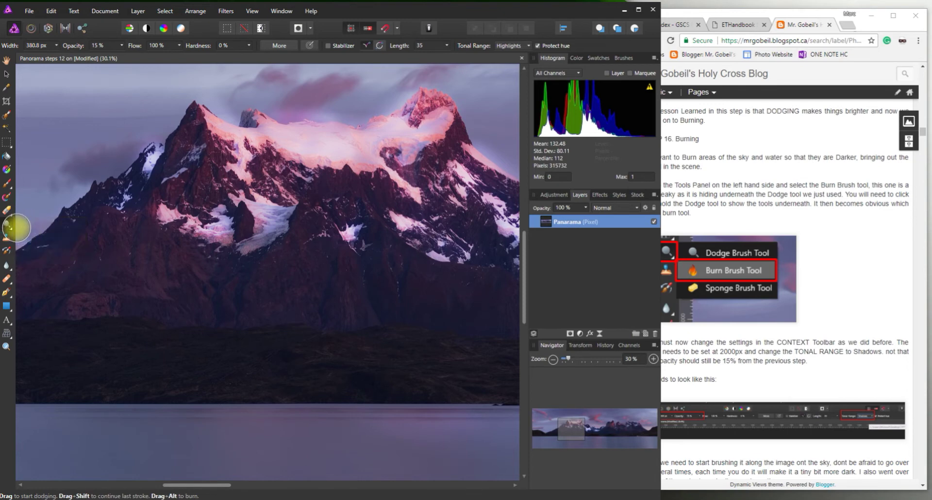
{"action": "left_click", "coordinate": [7, 226]}
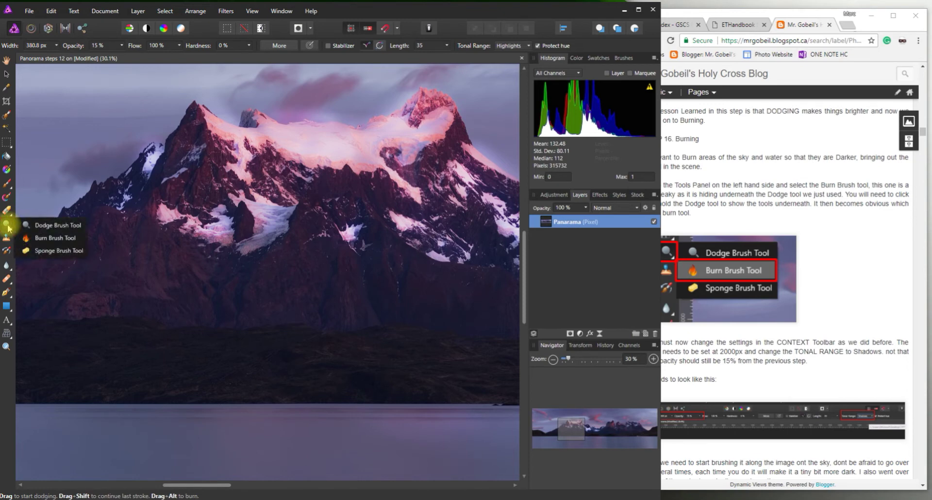
{"action": "left_click", "coordinate": [35, 237]}
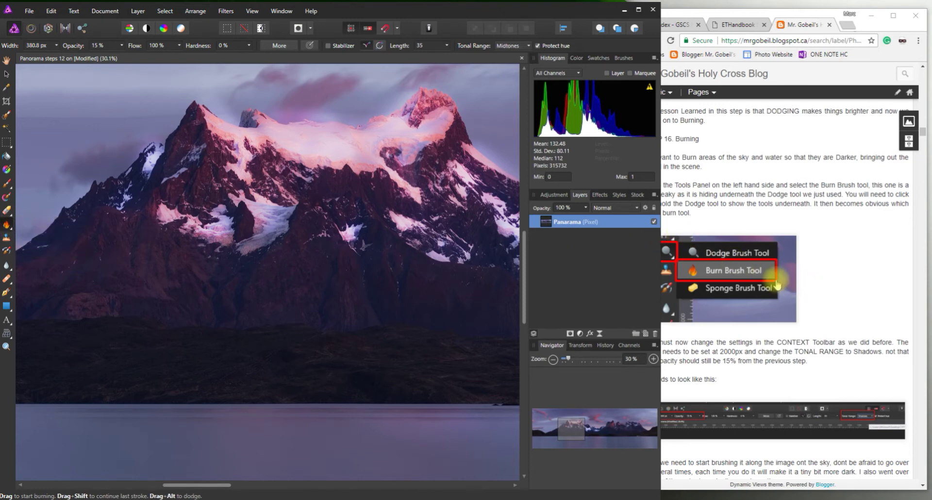
{"action": "left_click", "coordinate": [850, 261]}
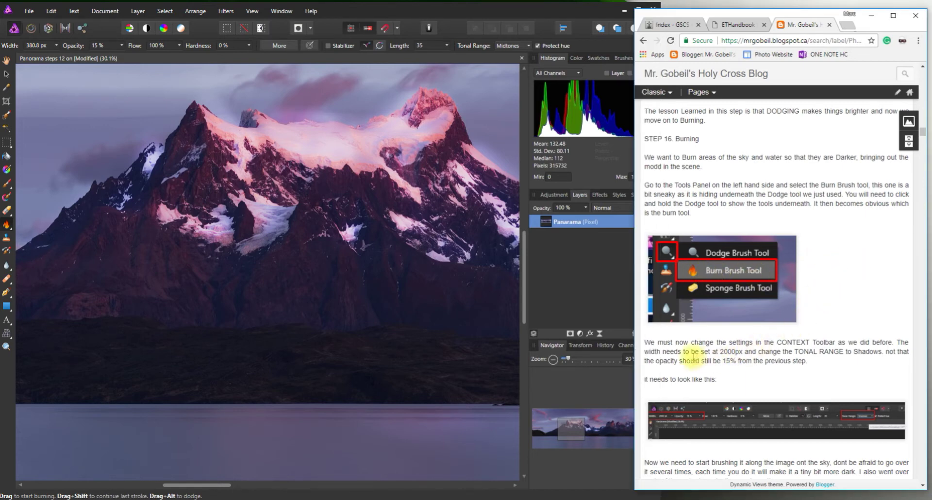
{"action": "left_click_drag", "start_coordinate": [646, 342], "coordinate": [861, 369]}
{"action": "left_click", "coordinate": [842, 369]}
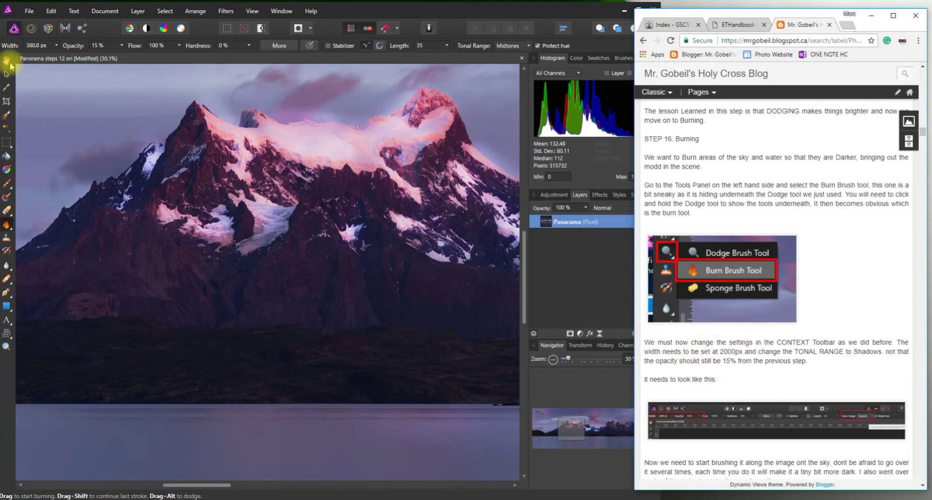
- Set the burn brush width to 2000 px and tonal range to Shadows
{"action": "left_click", "coordinate": [37, 46]}
{"action": "type", "text": "2000"}
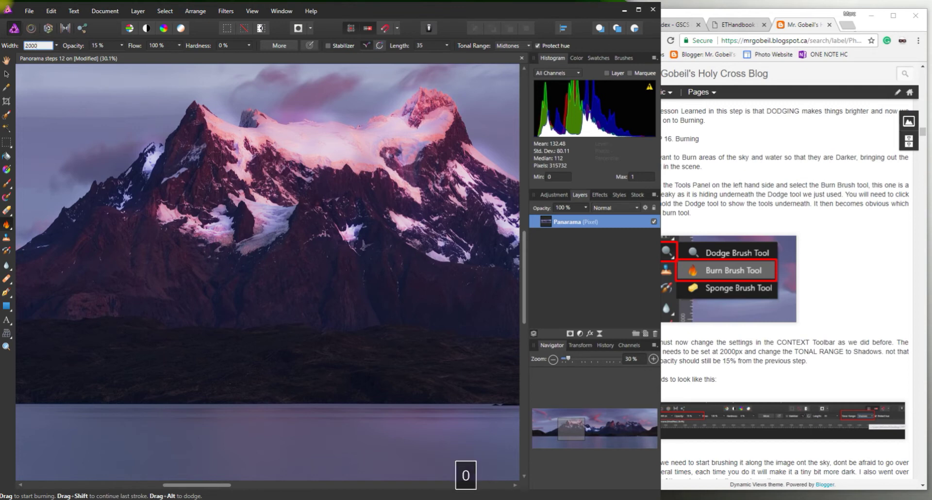
{"action": "key", "text": "Return"}
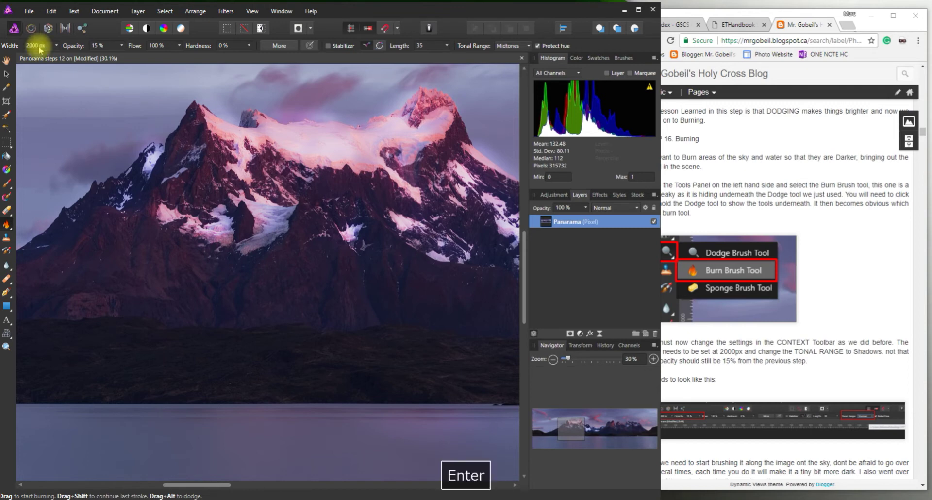
{"action": "left_click", "coordinate": [824, 380]}
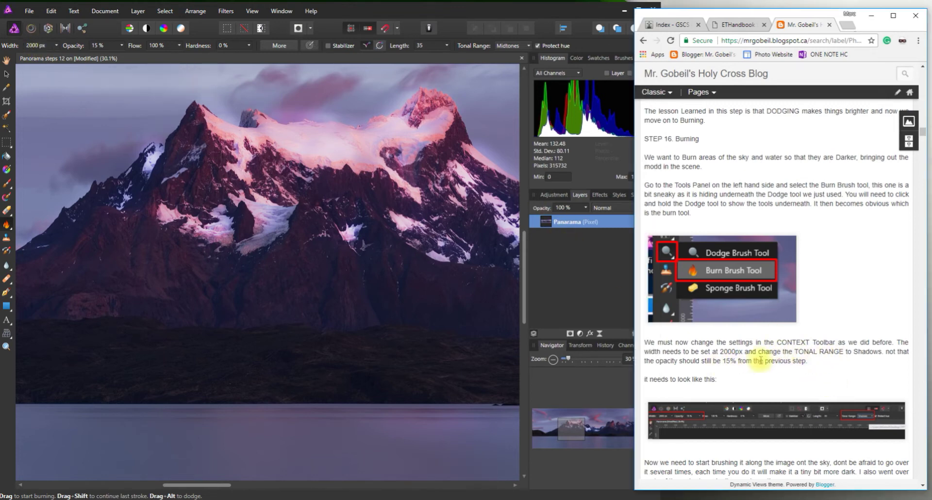
{"action": "left_click", "coordinate": [513, 46]}
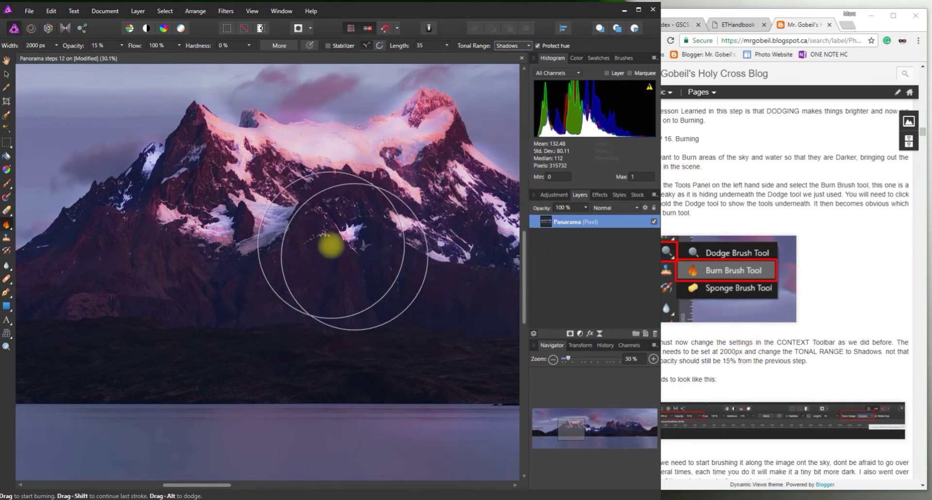
- Read the blog notes on keeping 15% opacity and brushing along the sky
{"action": "left_click", "coordinate": [821, 342]}
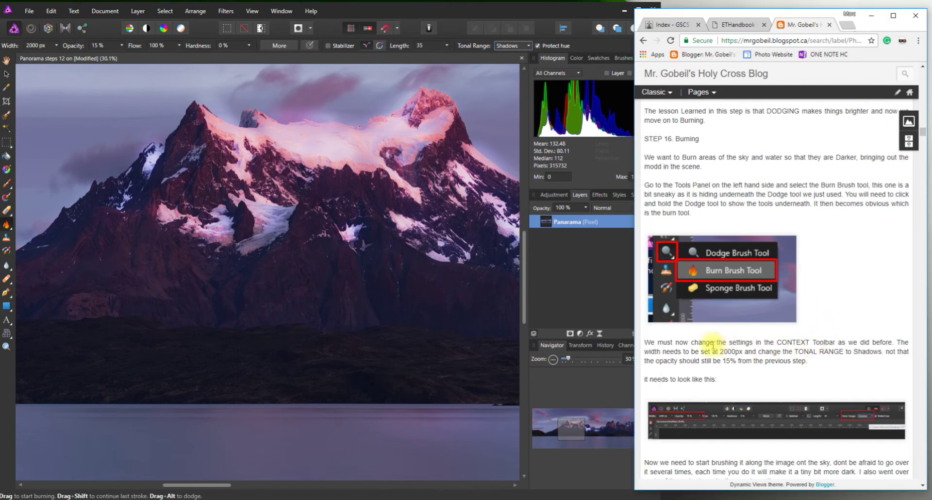
{"action": "left_click_drag", "start_coordinate": [650, 360], "coordinate": [806, 361]}
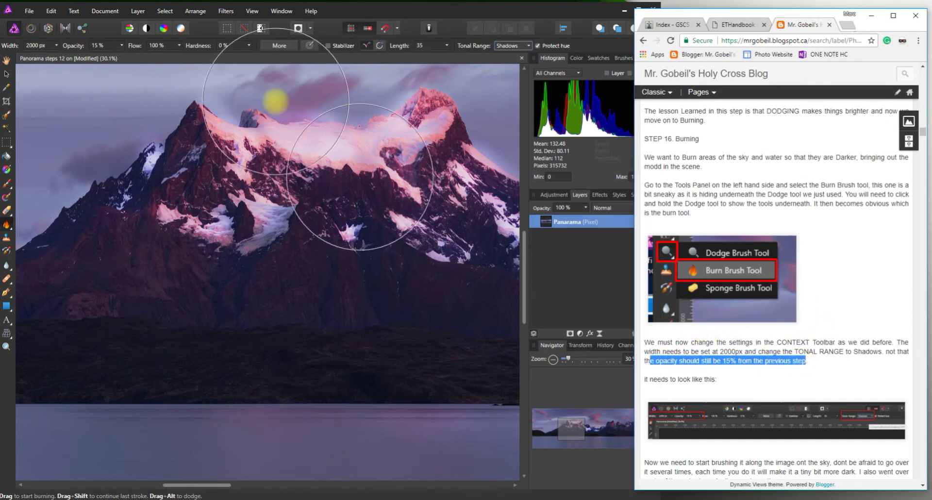
{"action": "left_click", "coordinate": [799, 353]}
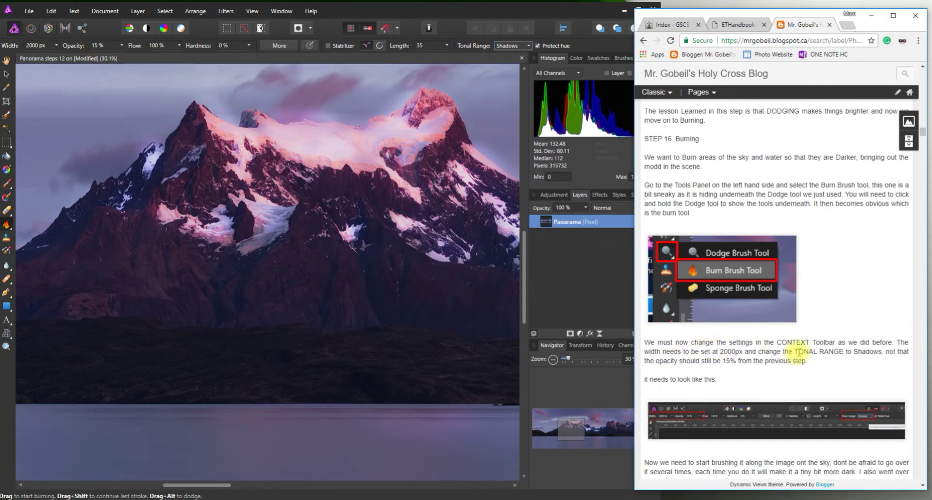
{"action": "scroll", "coordinate": [692, 417], "scroll_direction": "down", "scroll_amount": 4}
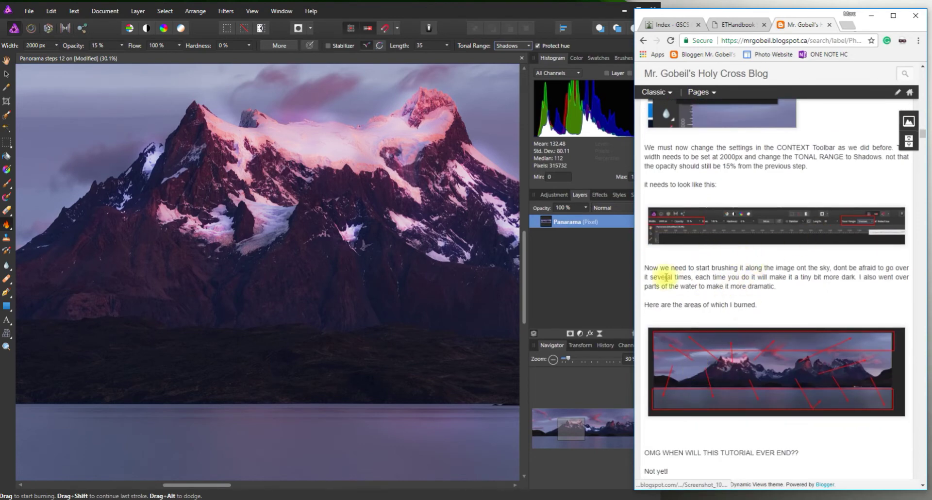
{"action": "left_click_drag", "start_coordinate": [643, 270], "coordinate": [785, 287]}
{"action": "left_click", "coordinate": [810, 296]}
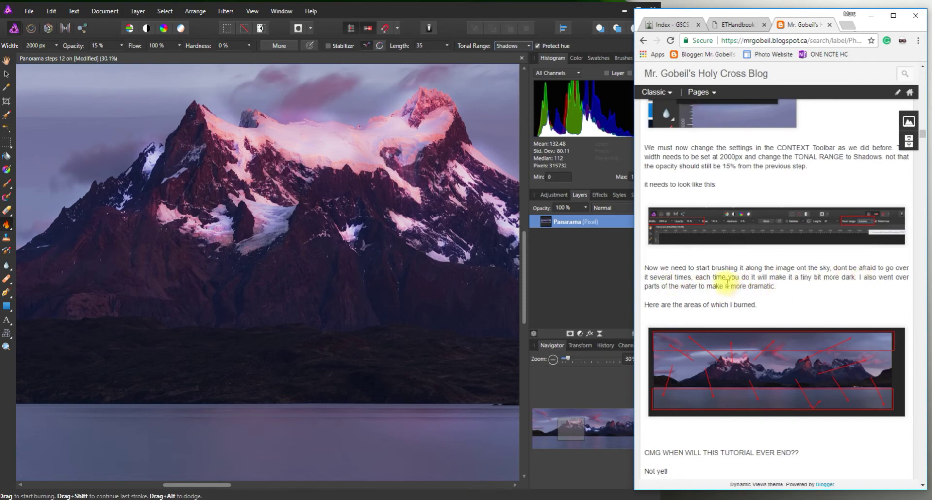
{"action": "left_click_drag", "start_coordinate": [699, 277], "coordinate": [645, 193]}
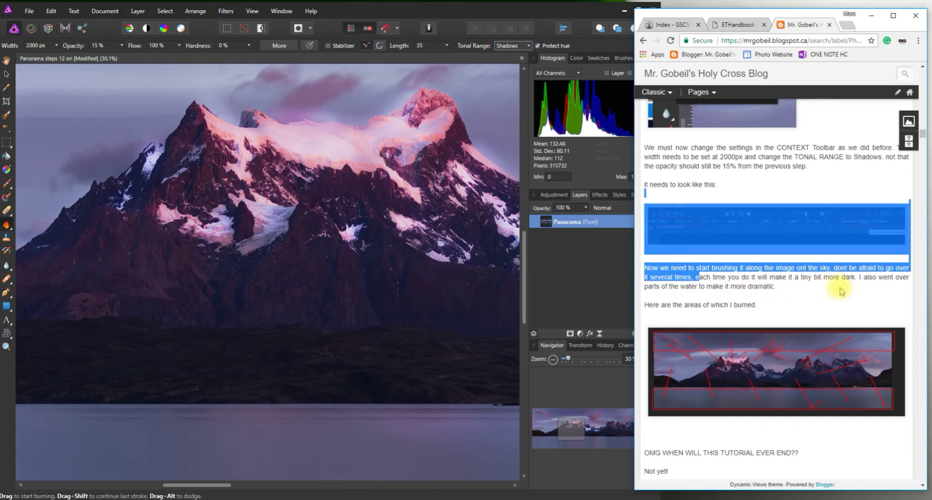
{"action": "left_click", "coordinate": [882, 280]}
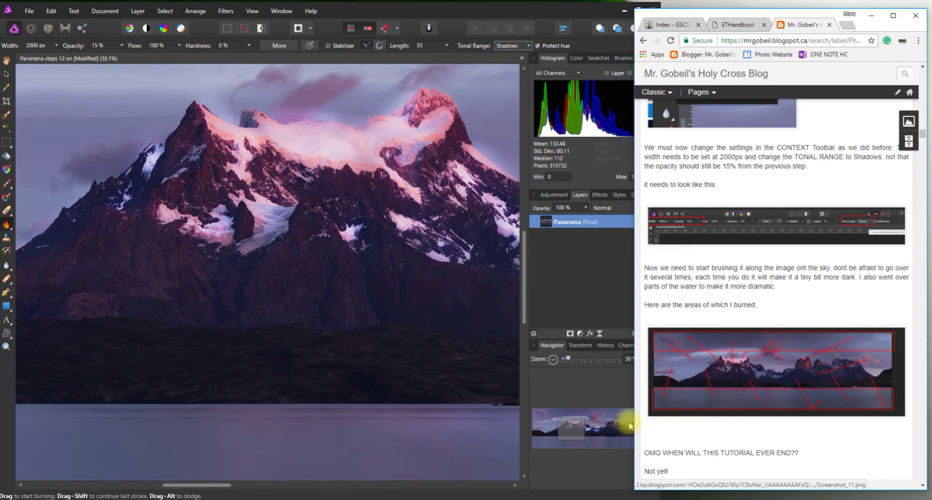
{"action": "scroll", "coordinate": [696, 418], "scroll_direction": "down", "scroll_amount": 4}
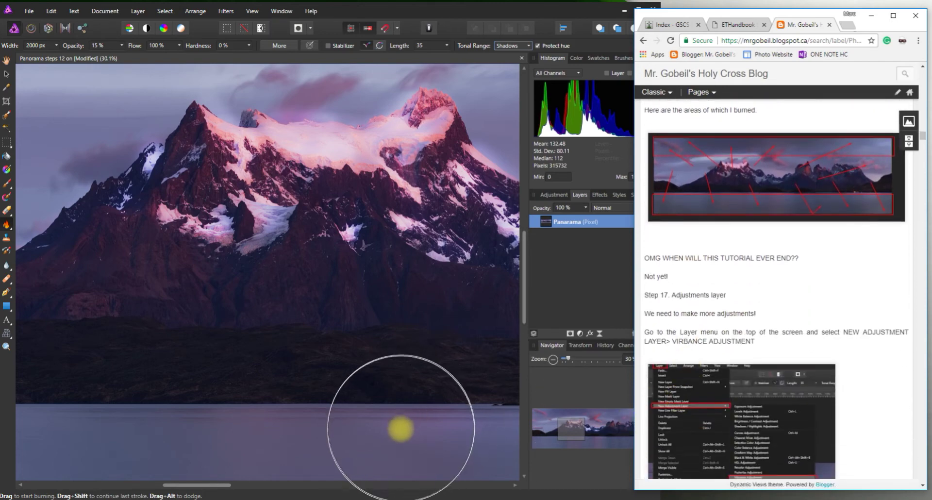
{"action": "scroll", "coordinate": [160, 220], "scroll_direction": "up", "scroll_amount": 1}
{"action": "left_click", "coordinate": [161, 221]}
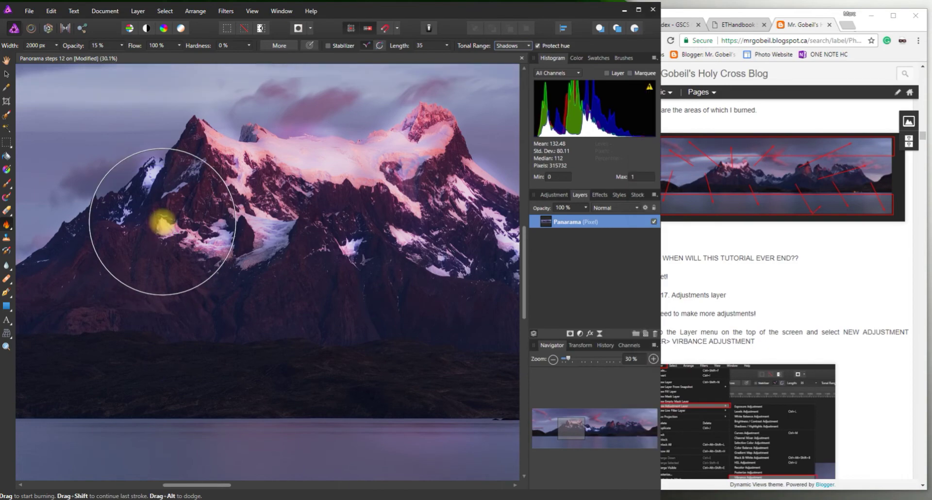
{"action": "scroll", "coordinate": [170, 220], "scroll_direction": "up", "scroll_amount": 5}
{"action": "scroll", "coordinate": [178, 221], "scroll_direction": "down", "scroll_amount": 6}
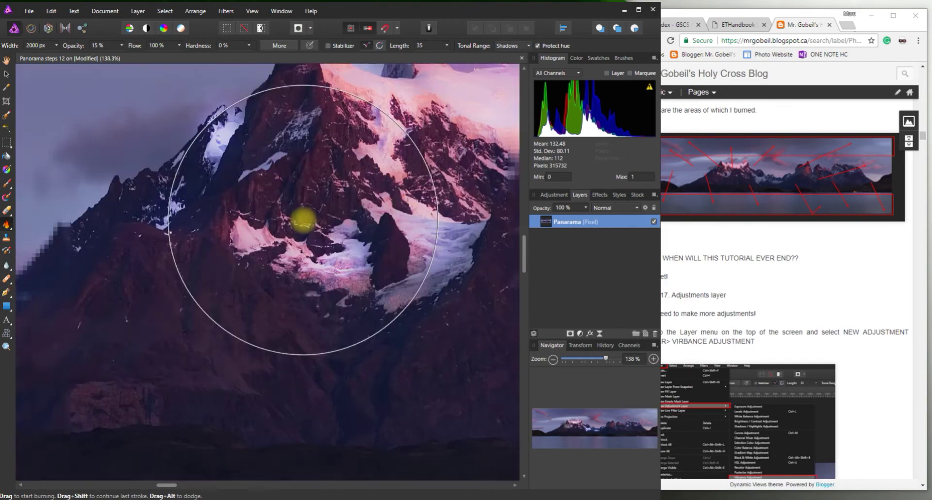
{"action": "scroll", "coordinate": [303, 219], "scroll_direction": "down", "scroll_amount": 5}
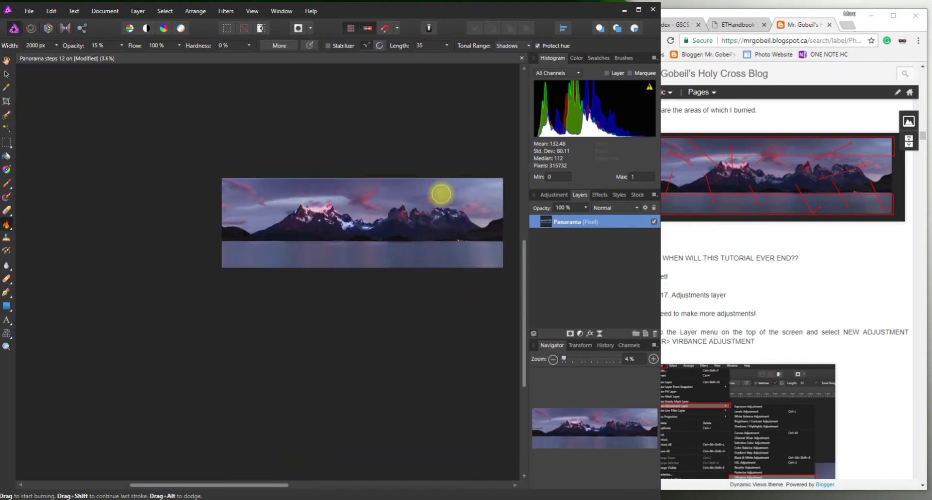
{"action": "scroll", "coordinate": [441, 195], "scroll_direction": "up", "scroll_amount": 1}
{"action": "scroll", "coordinate": [282, 195], "scroll_direction": "right", "scroll_amount": 3}
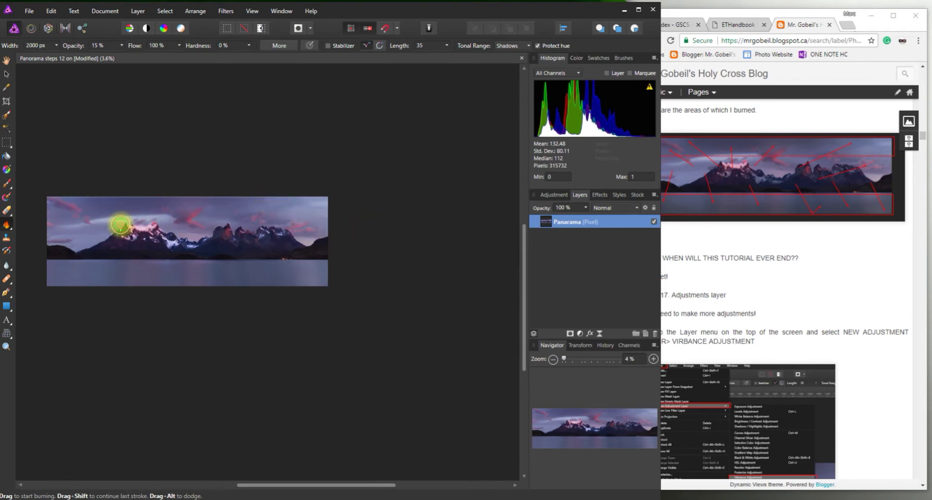
{"action": "scroll", "coordinate": [121, 224], "scroll_direction": "up", "scroll_amount": 4}
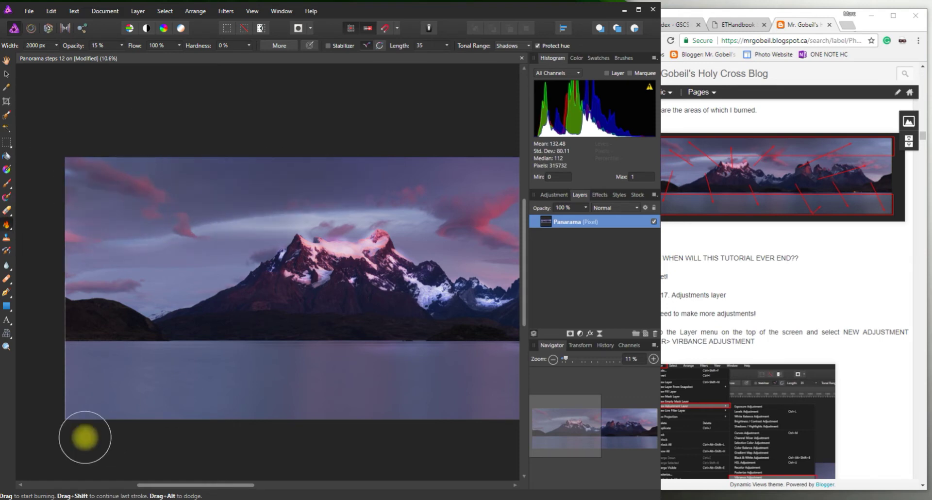
{"action": "left_click", "coordinate": [69, 382]}
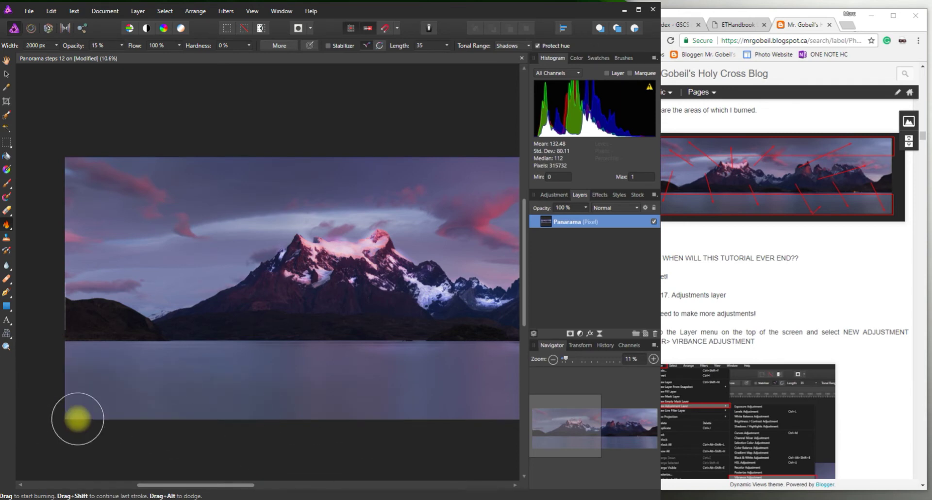
{"action": "left_click_drag", "start_coordinate": [228, 485], "coordinate": [379, 485]}
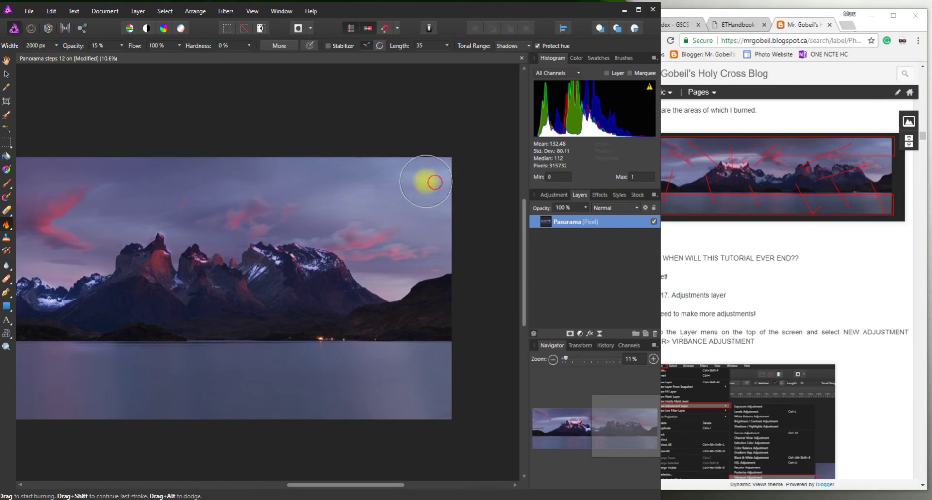
{"action": "mouse_move", "coordinate": [425, 181]}
{"action": "left_mouse_down"}
{"action": "mouse_move", "coordinate": [404, 156]}
{"action": "mouse_move", "coordinate": [436, 174]}
{"action": "left_mouse_up"}
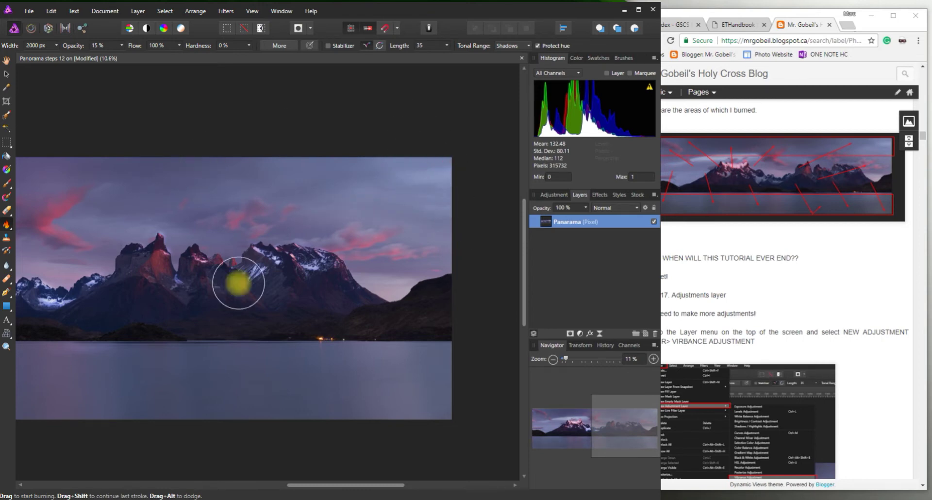
{"action": "left_click_drag", "start_coordinate": [357, 485], "coordinate": [298, 481]}
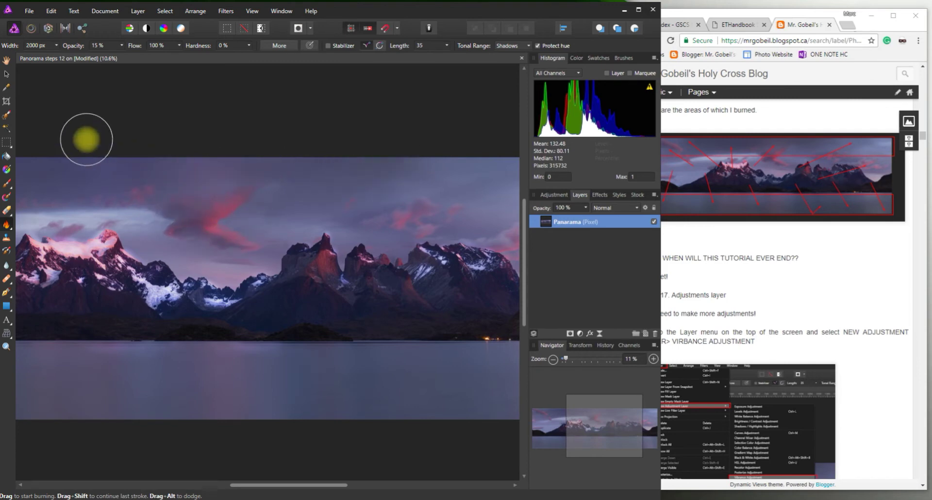
{"action": "left_click_drag", "start_coordinate": [320, 485], "coordinate": [250, 484]}
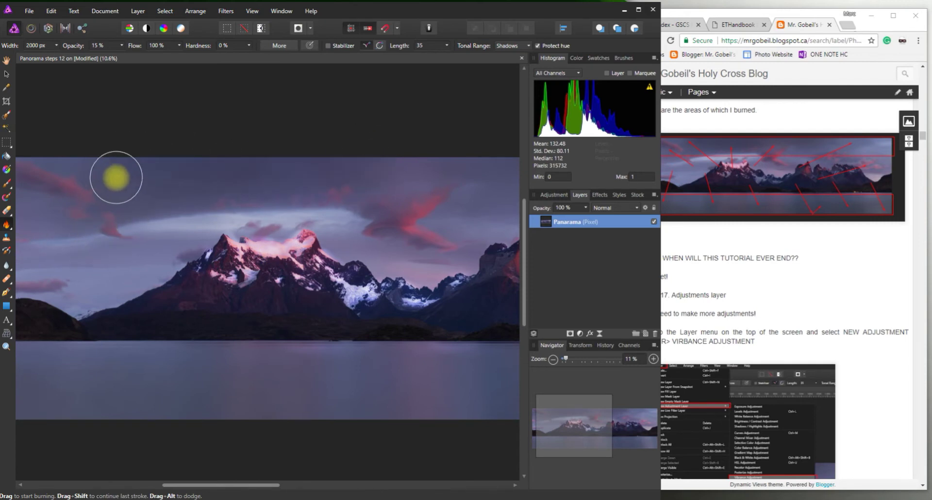
{"action": "left_click_drag", "start_coordinate": [273, 485], "coordinate": [233, 485]}
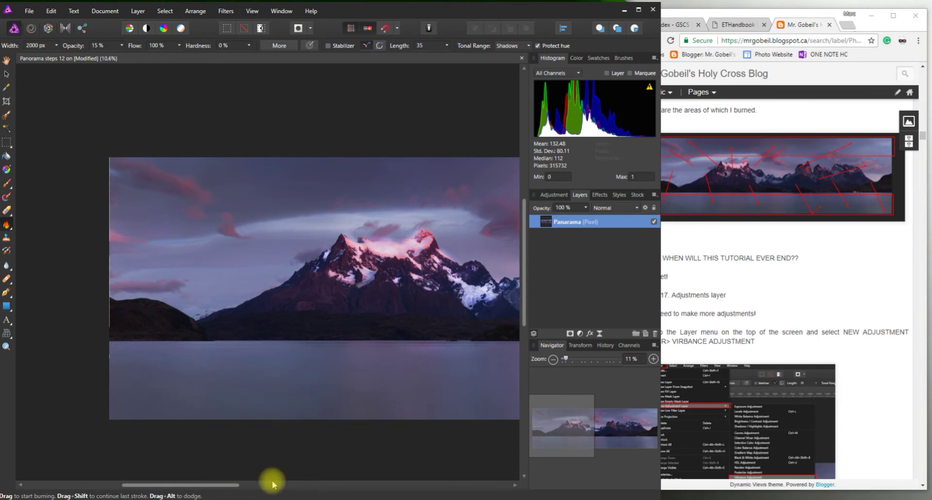
- Zoom from 13.3% to about 21% and scroll over to the pink-lit clouds at the panorama's left end
{"action": "scroll", "coordinate": [274, 418], "scroll_direction": "down", "scroll_amount": 1}
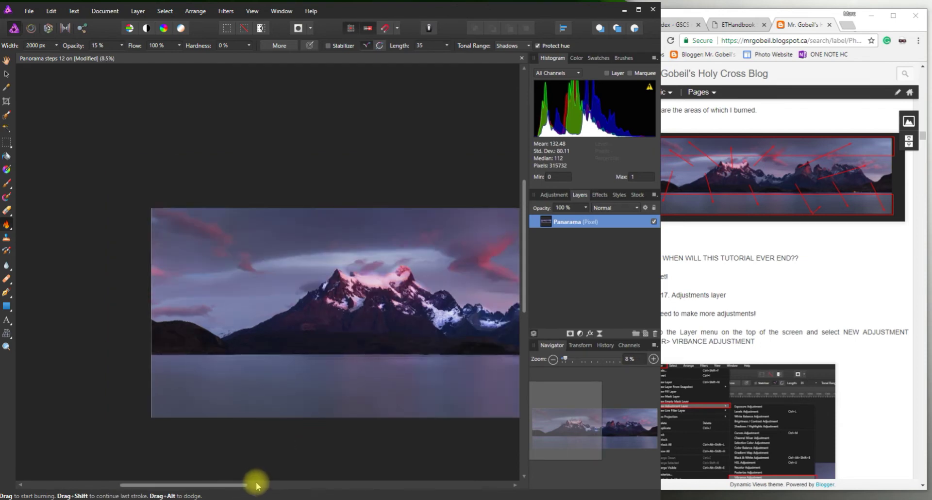
{"action": "scroll", "coordinate": [260, 423], "scroll_direction": "up", "scroll_amount": 1}
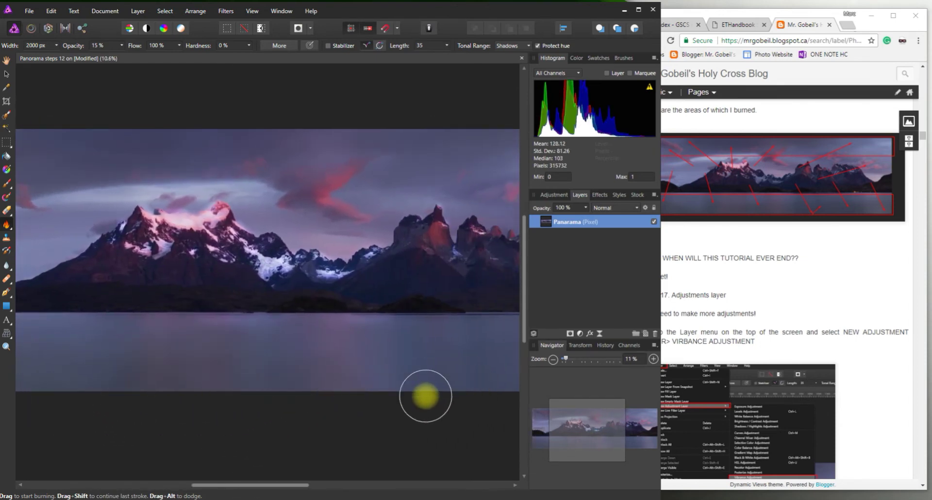
{"action": "scroll", "coordinate": [423, 406], "scroll_direction": "right", "scroll_amount": 5}
{"action": "scroll", "coordinate": [450, 374], "scroll_direction": "down", "scroll_amount": 1}
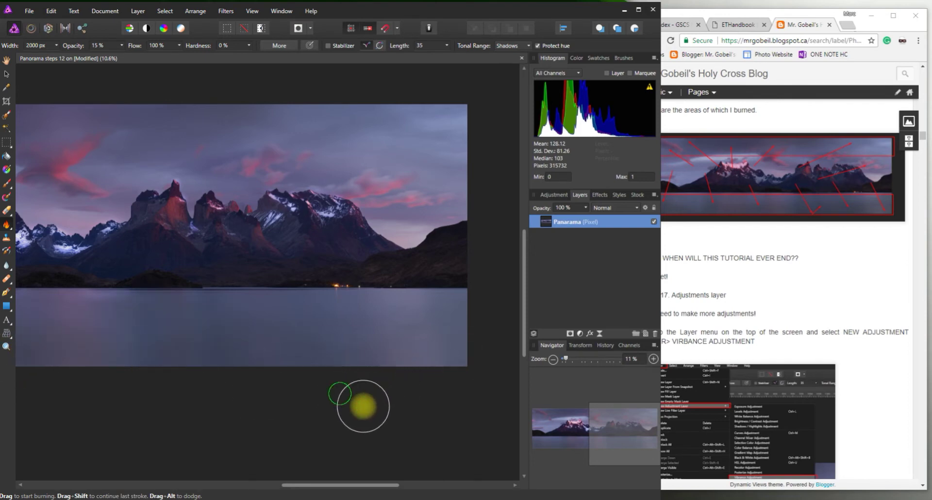
{"action": "scroll", "coordinate": [401, 410], "scroll_direction": "left", "scroll_amount": 3}
{"action": "scroll", "coordinate": [401, 411], "scroll_direction": "up", "scroll_amount": 1}
{"action": "scroll", "coordinate": [441, 159], "scroll_direction": "down", "scroll_amount": 1}
{"action": "scroll", "coordinate": [315, 214], "scroll_direction": "up", "scroll_amount": 2}
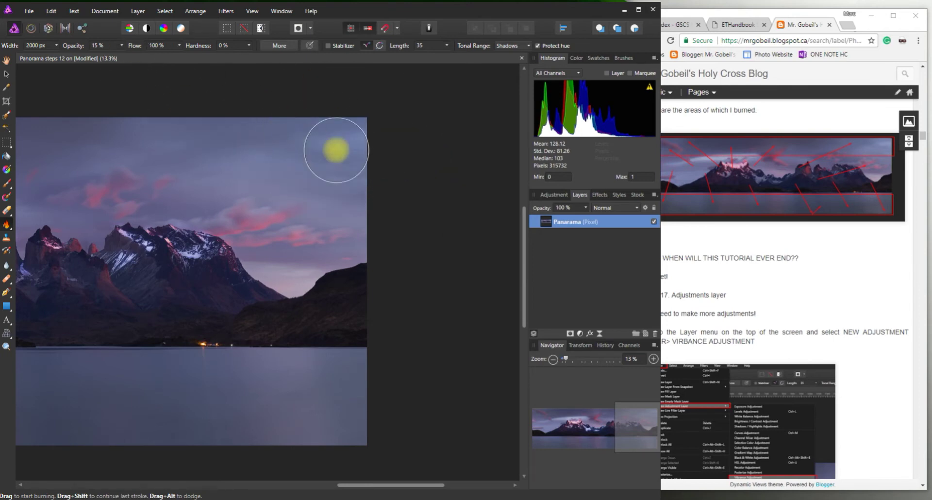
{"action": "scroll", "coordinate": [475, 345], "scroll_direction": "down", "scroll_amount": 2}
{"action": "scroll", "coordinate": [476, 346], "scroll_direction": "left", "scroll_amount": 3}
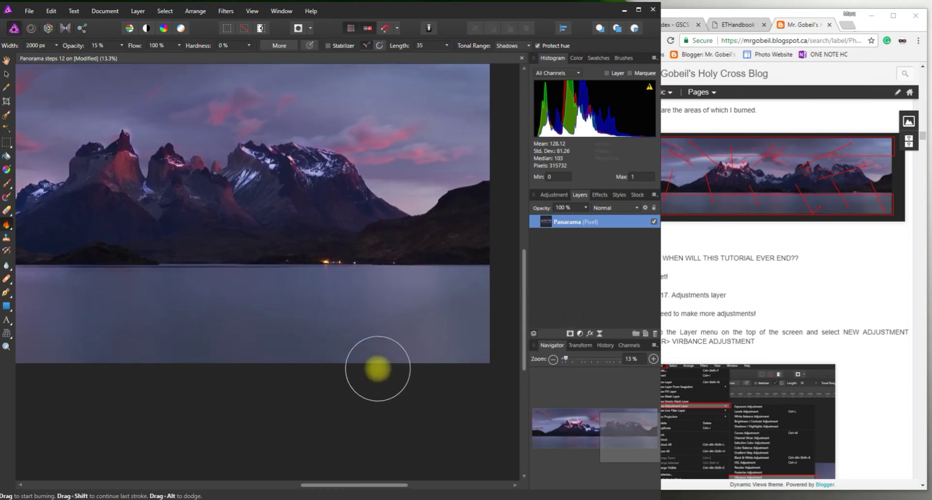
{"action": "scroll", "coordinate": [381, 445], "scroll_direction": "left", "scroll_amount": 4}
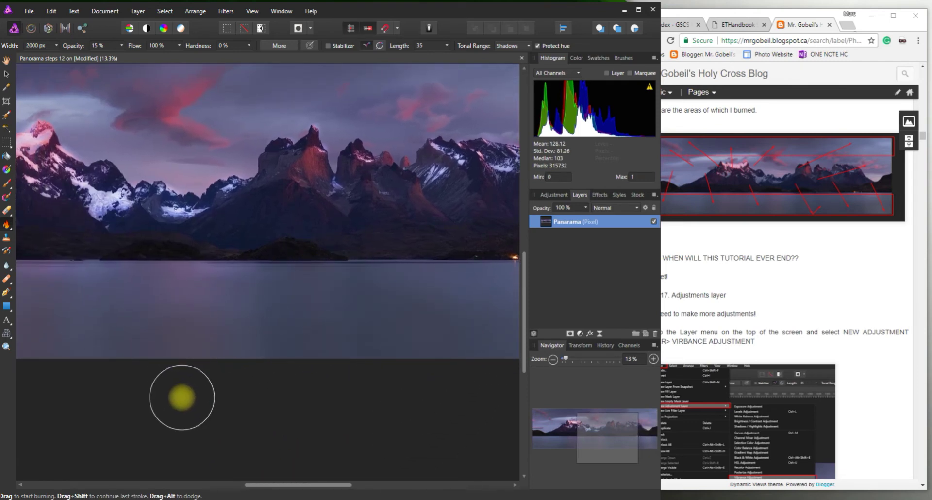
{"action": "scroll", "coordinate": [353, 423], "scroll_direction": "left", "scroll_amount": 3}
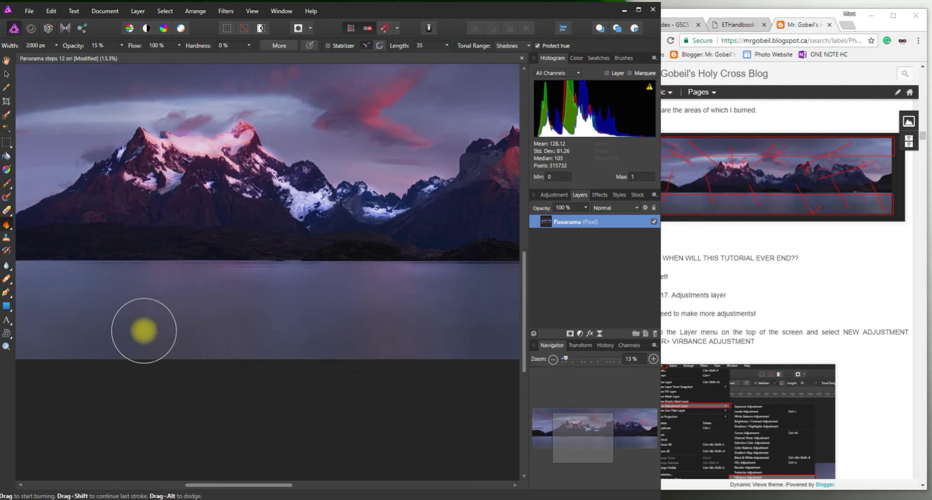
{"action": "scroll", "coordinate": [183, 388], "scroll_direction": "left", "scroll_amount": 5}
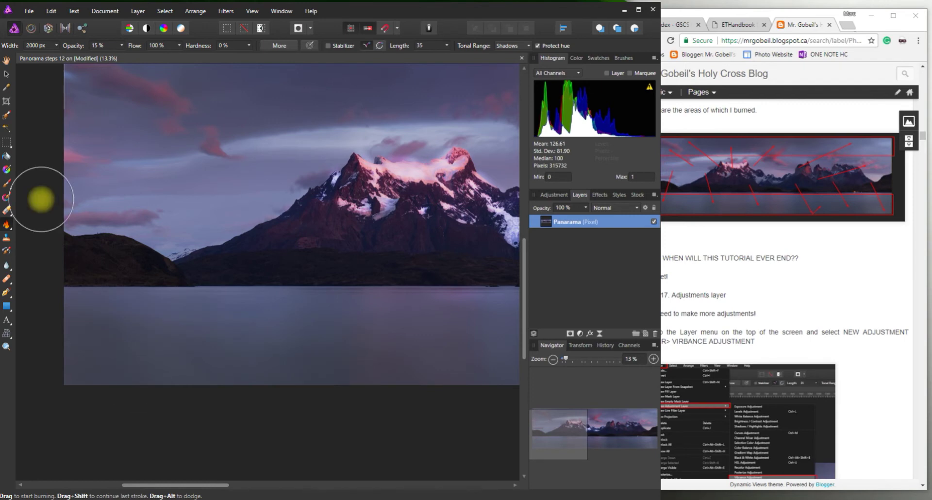
{"action": "scroll", "coordinate": [79, 142], "scroll_direction": "up", "scroll_amount": 3}
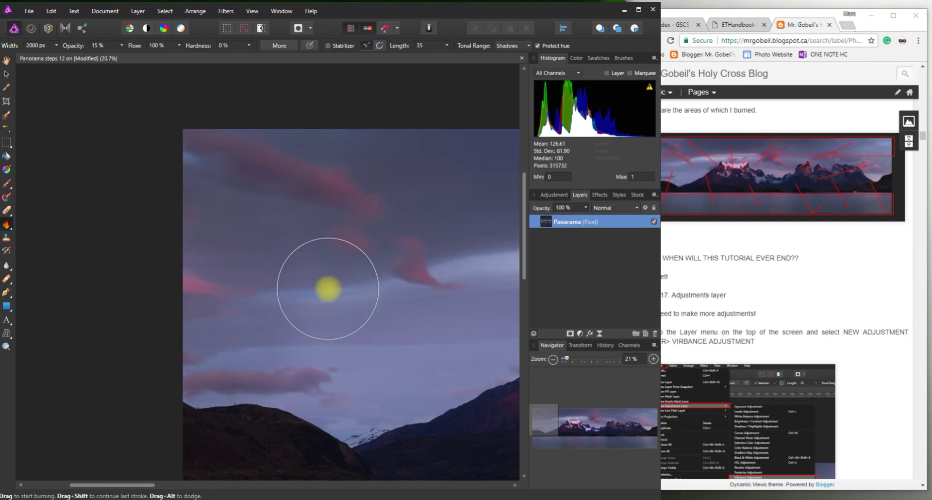
- Move right along the panorama, working over the lake's right end and the sky above the central peaks
{"action": "scroll", "coordinate": [319, 286], "scroll_direction": "right", "scroll_amount": 5}
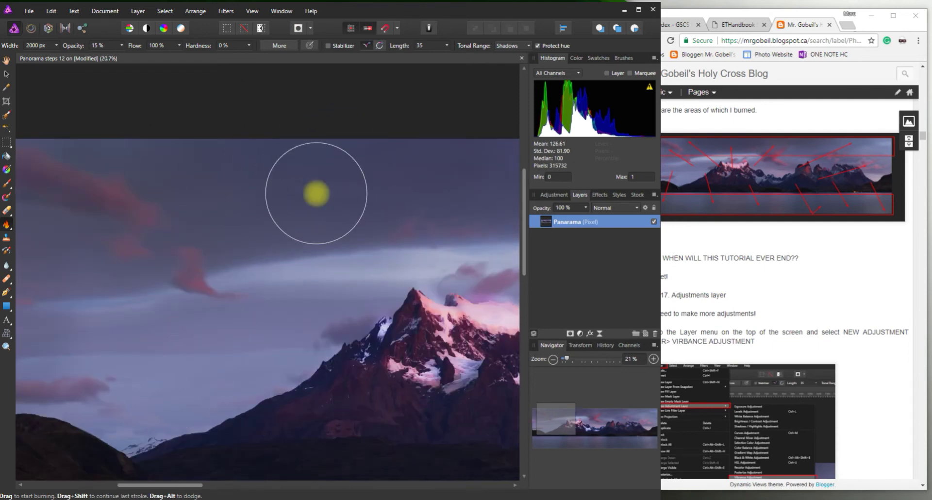
{"action": "left_click_drag", "start_coordinate": [359, 193], "coordinate": [69, 214]}
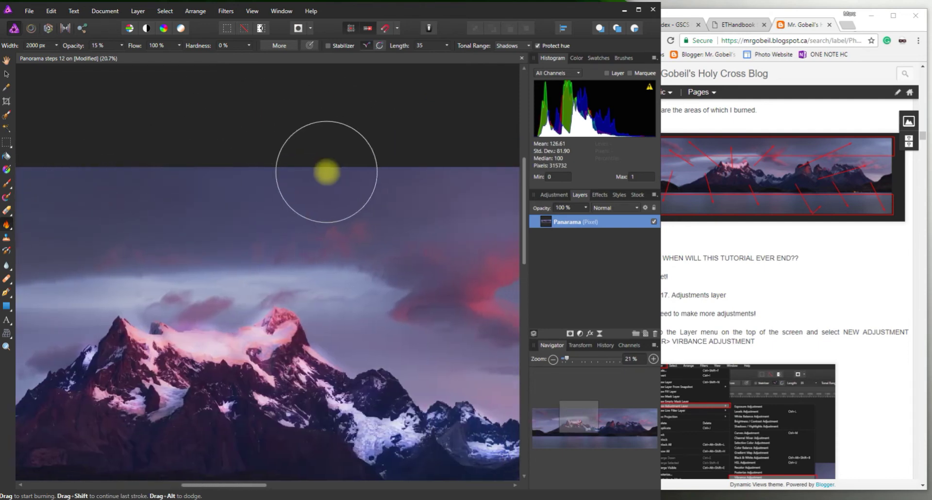
{"action": "left_click_drag", "start_coordinate": [500, 239], "coordinate": [239, 224]}
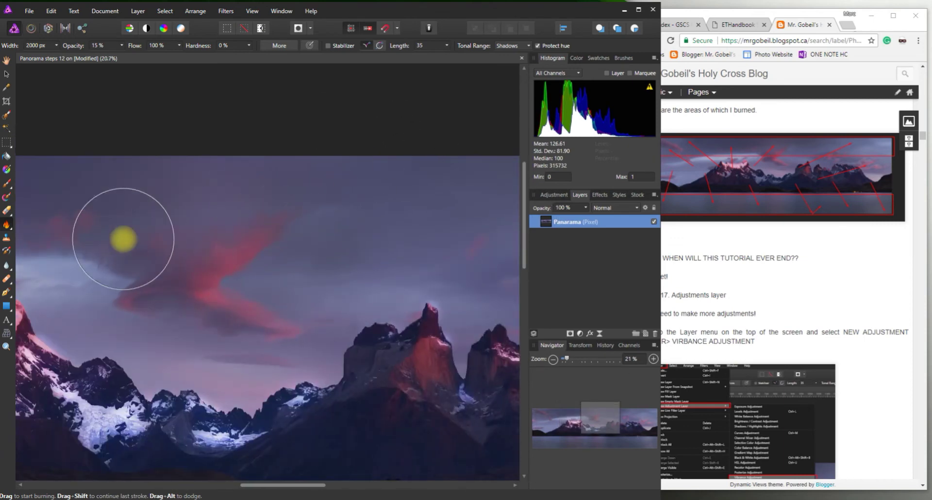
{"action": "left_click_drag", "start_coordinate": [429, 205], "coordinate": [100, 198]}
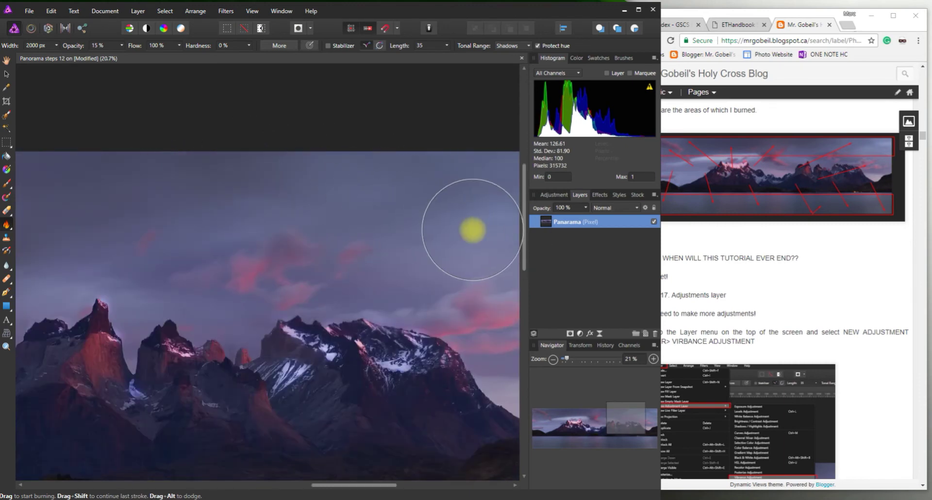
{"action": "left_click_drag", "start_coordinate": [472, 228], "coordinate": [188, 158]}
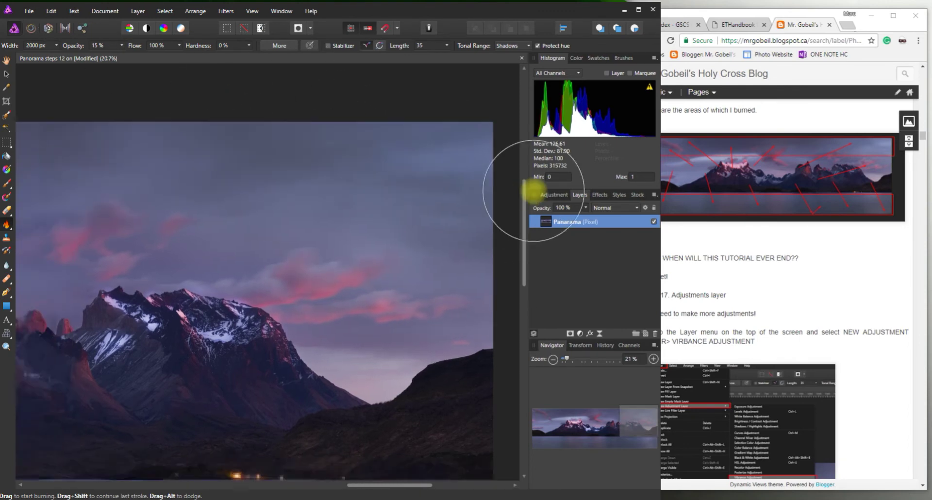
- Zoom out to about 3% so the whole panorama fits in view
{"action": "scroll", "coordinate": [348, 63], "scroll_direction": "down", "scroll_amount": 5}
{"action": "scroll", "coordinate": [347, 63], "scroll_direction": "right", "scroll_amount": 4}
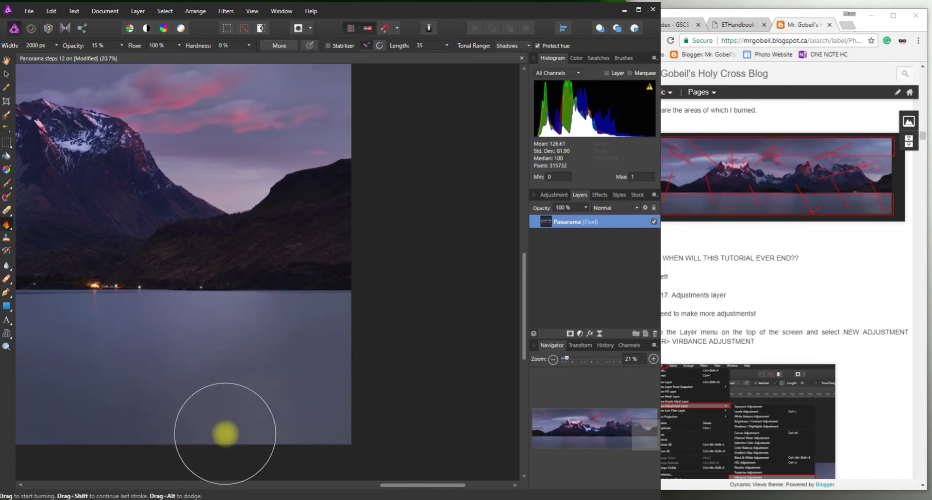
{"action": "scroll", "coordinate": [365, 379], "scroll_direction": "down", "scroll_amount": 4}
{"action": "scroll", "coordinate": [366, 380], "scroll_direction": "down", "scroll_amount": 5}
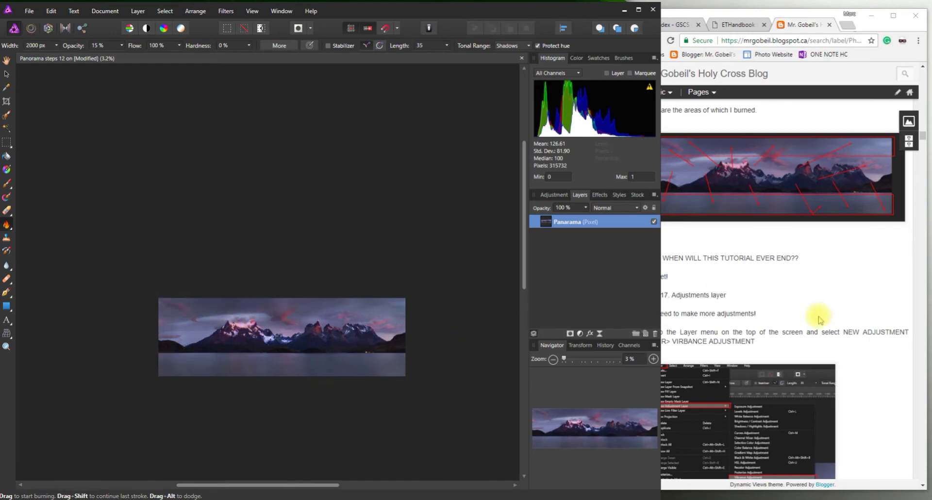
- Read the blog's Step 17 on adding a Vibrance adjustment layer, then open Affinity Photo's Layer menu
{"action": "left_click", "coordinate": [813, 330]}
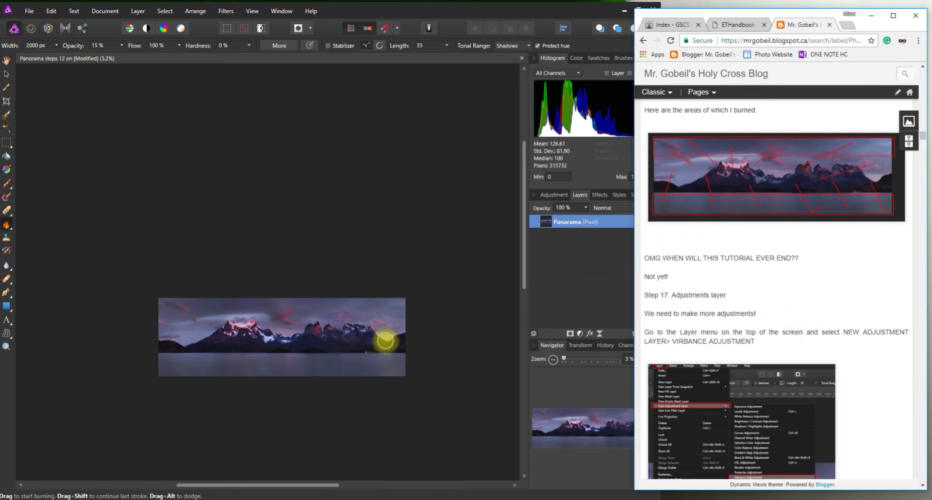
{"action": "scroll", "coordinate": [714, 267], "scroll_direction": "down", "scroll_amount": 1}
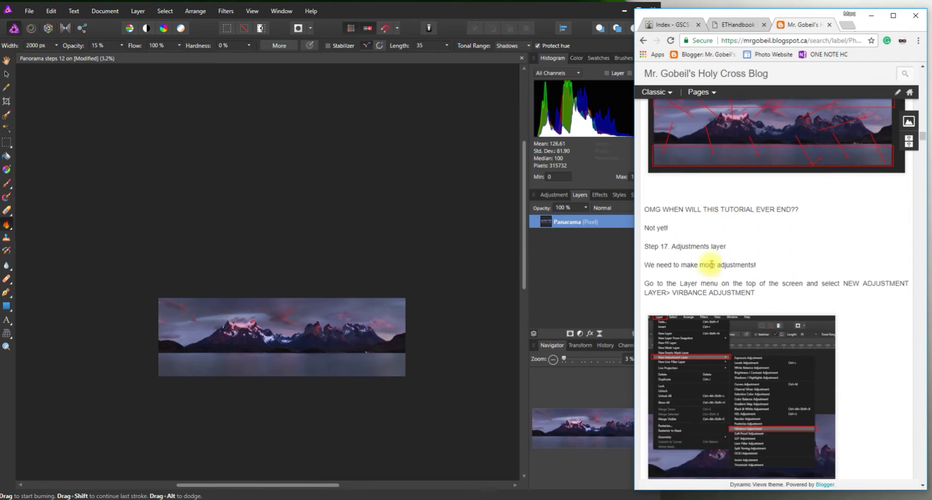
{"action": "left_click_drag", "start_coordinate": [645, 212], "coordinate": [802, 213]}
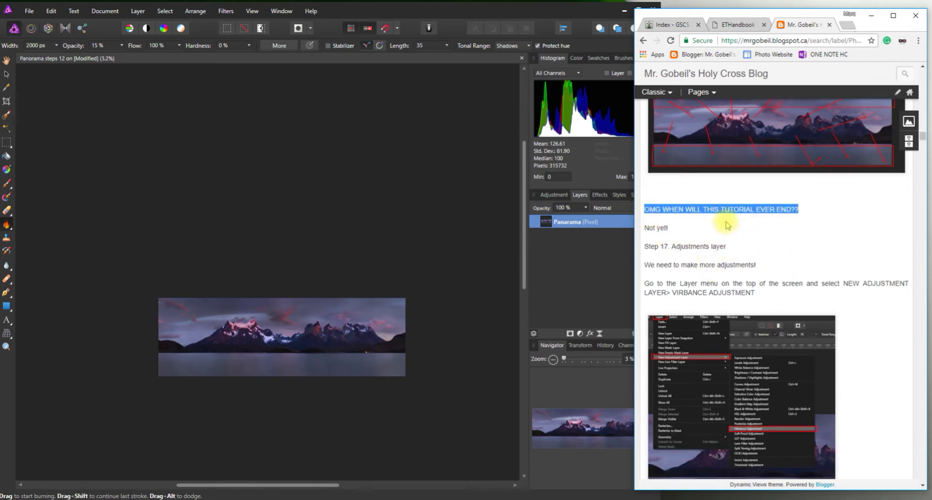
{"action": "left_click", "coordinate": [702, 233]}
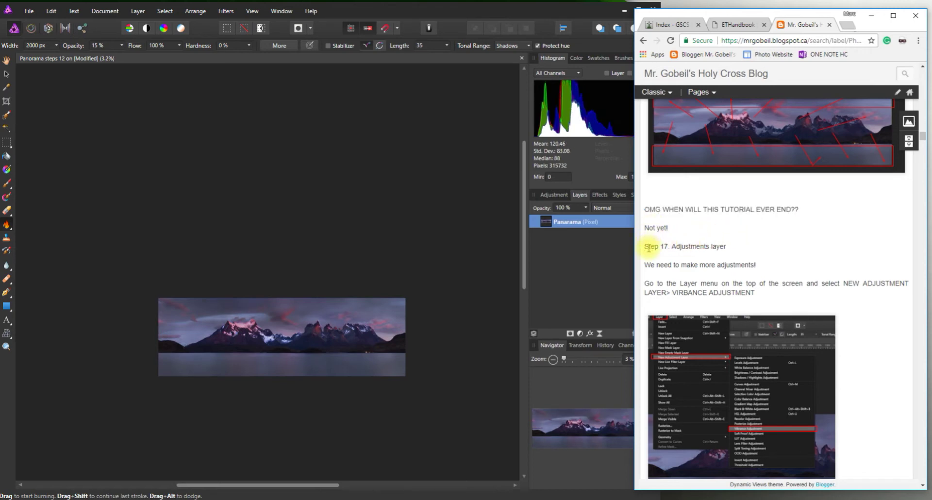
{"action": "left_click_drag", "start_coordinate": [649, 248], "coordinate": [739, 262]}
{"action": "left_click", "coordinate": [739, 256]}
{"action": "left_click_drag", "start_coordinate": [641, 247], "coordinate": [754, 262]}
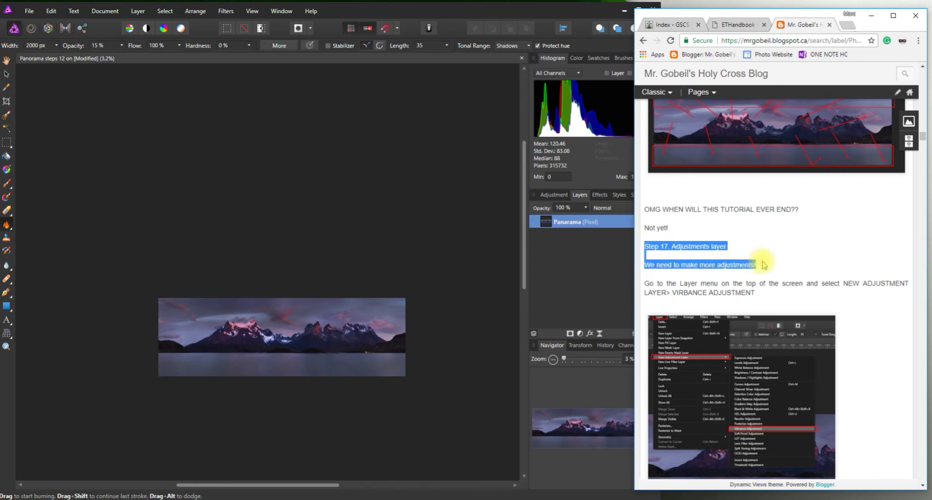
{"action": "scroll", "coordinate": [679, 253], "scroll_direction": "down", "scroll_amount": 1}
{"action": "left_click_drag", "start_coordinate": [648, 233], "coordinate": [759, 246]}
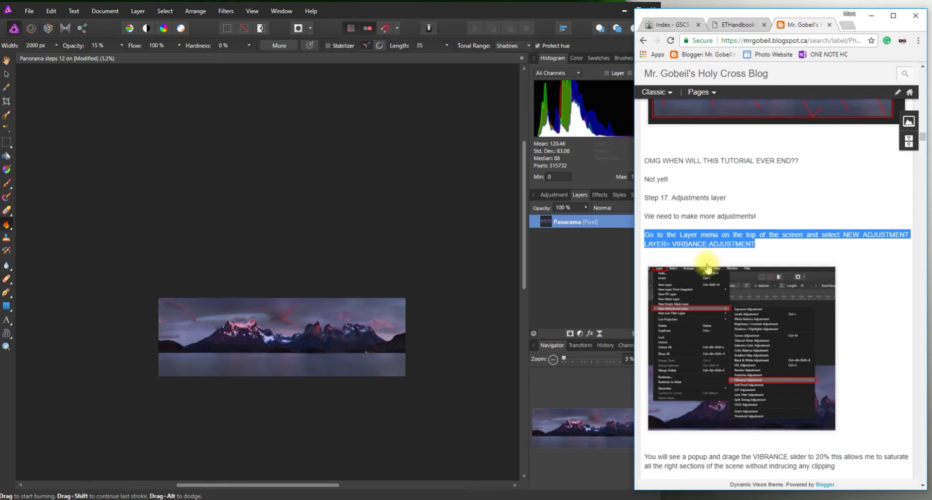
{"action": "left_click", "coordinate": [103, 92]}
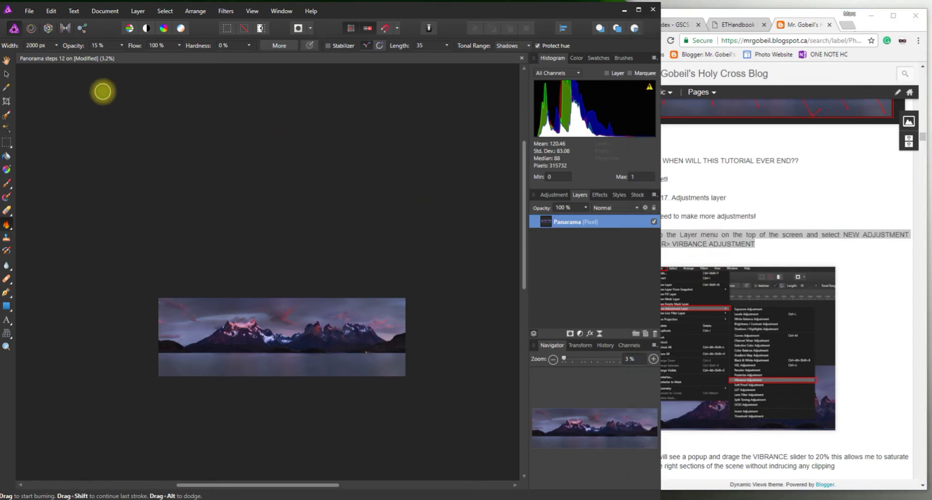
{"action": "left_click", "coordinate": [132, 12]}
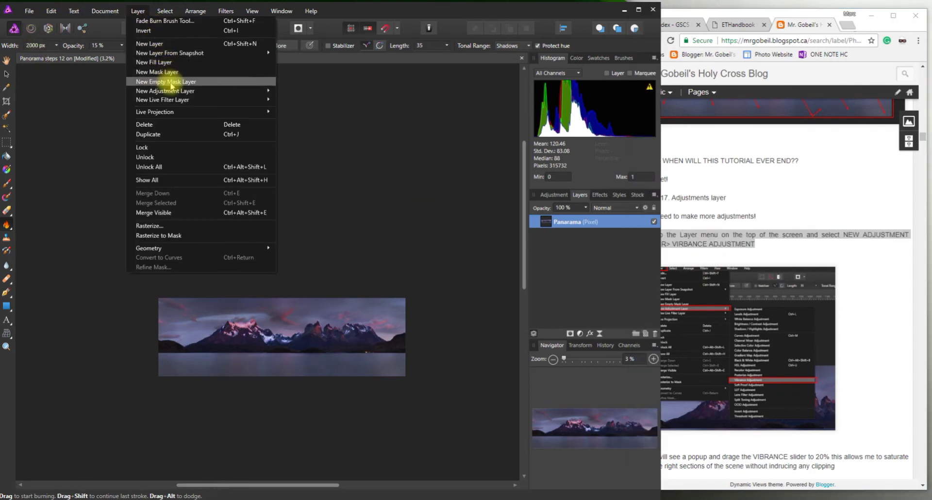
- Add a Vibrance adjustment layer via New Adjustment Layer and check the blog's instructions
{"action": "mouse_move", "coordinate": [184, 91]}
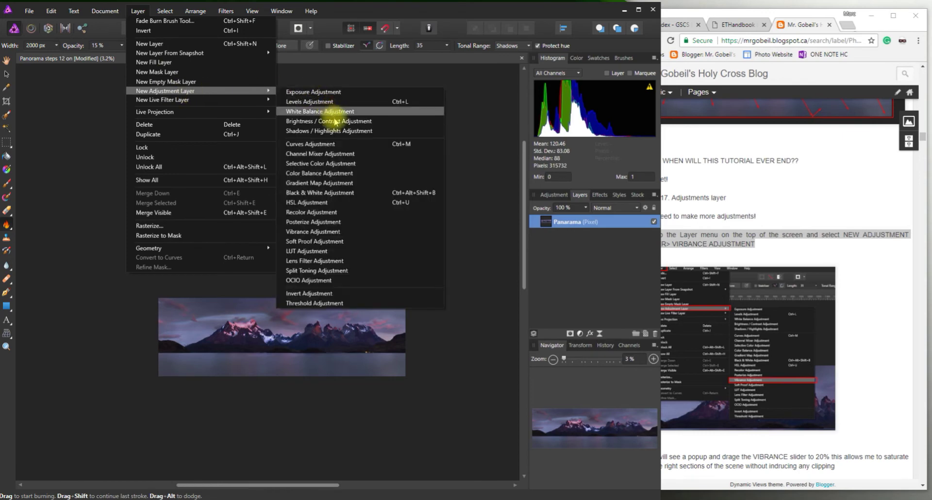
{"action": "left_click", "coordinate": [351, 232]}
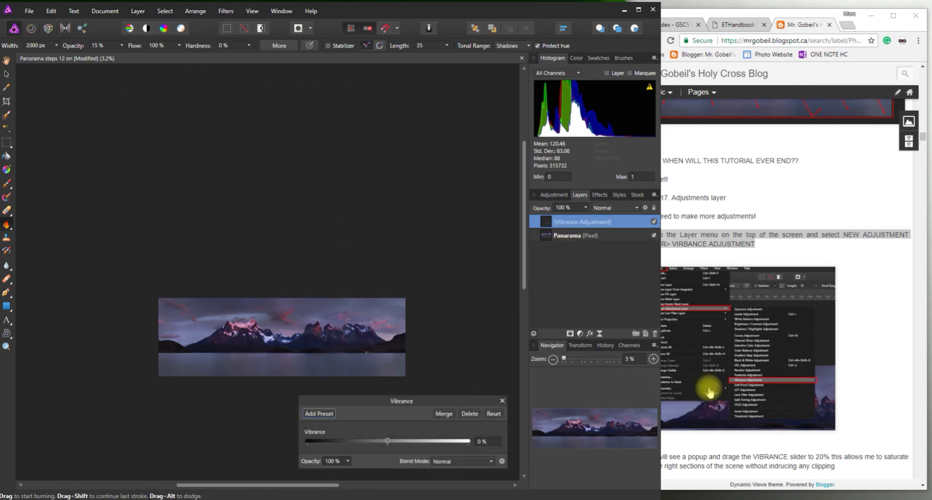
{"action": "left_click", "coordinate": [892, 393]}
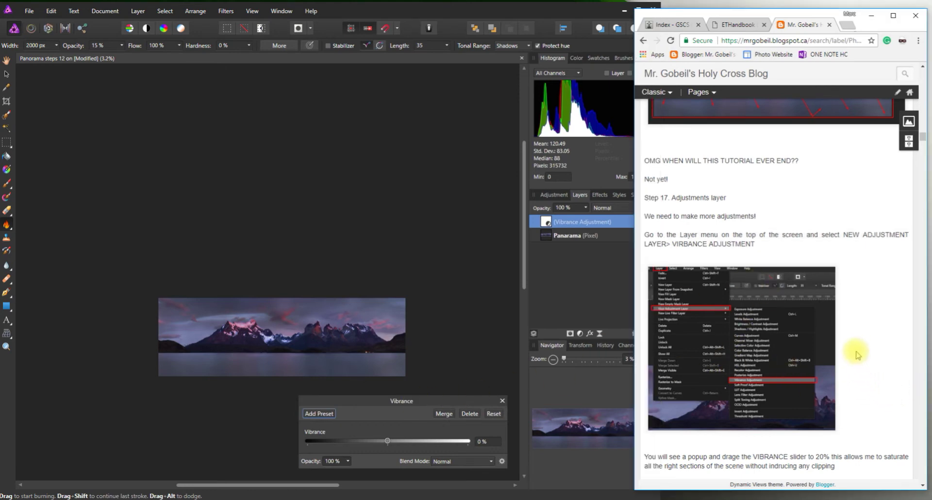
{"action": "scroll", "coordinate": [857, 352], "scroll_direction": "down", "scroll_amount": 2}
{"action": "scroll", "coordinate": [857, 354], "scroll_direction": "down", "scroll_amount": 2}
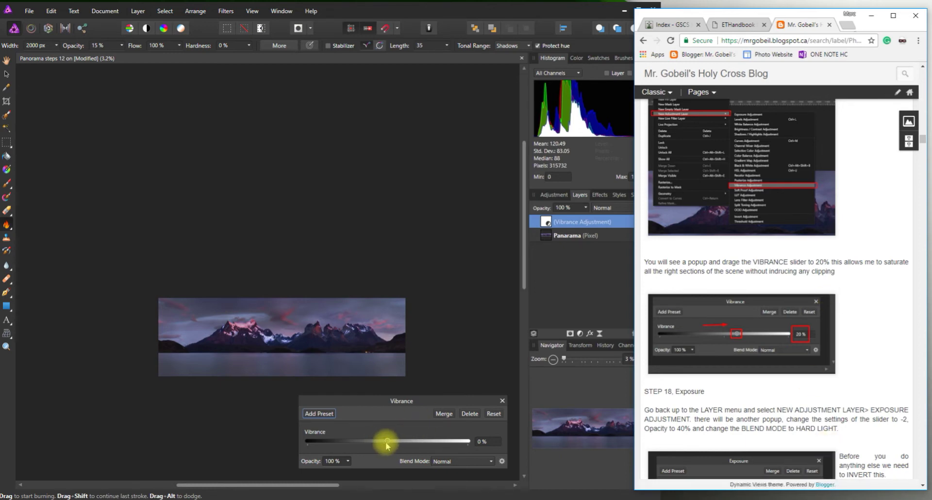
- Move the Vibrance dialog, sweep the slider from -100% to 100%, then settle it at 20%
{"action": "left_click_drag", "start_coordinate": [387, 442], "coordinate": [400, 443]}
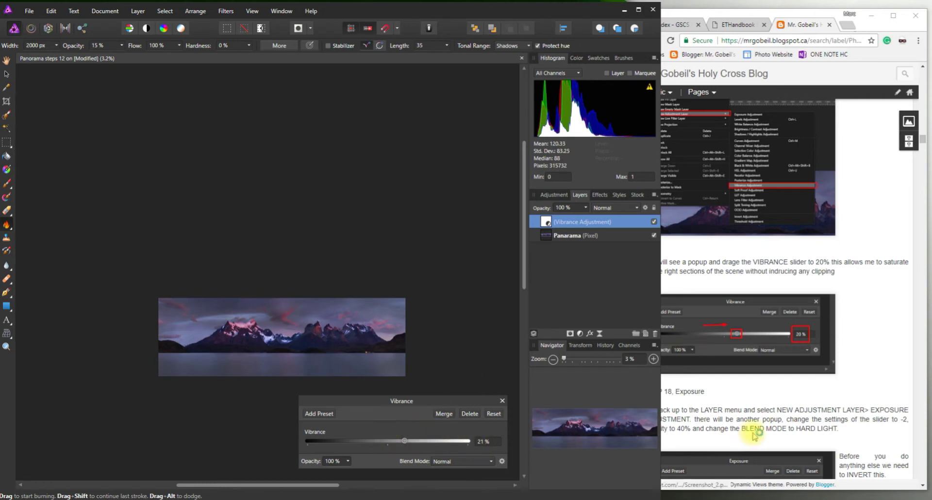
{"action": "left_click_drag", "start_coordinate": [445, 404], "coordinate": [395, 204]}
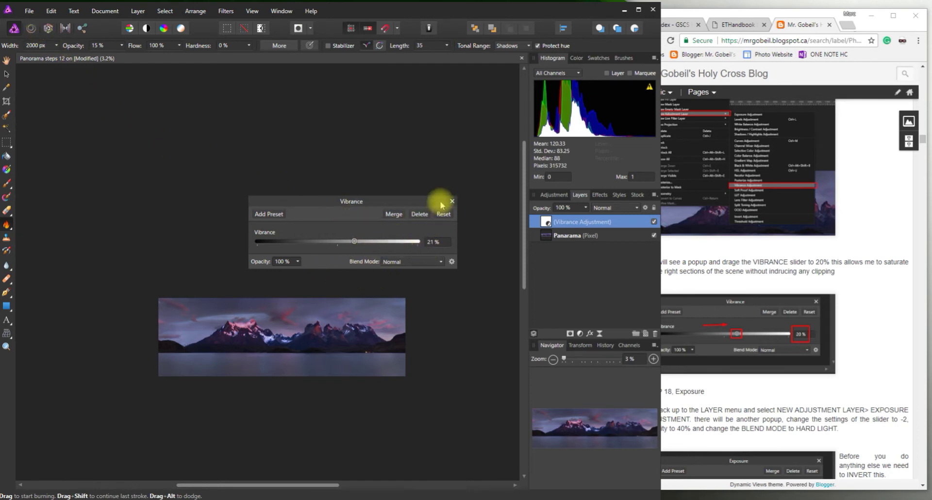
{"action": "left_click_drag", "start_coordinate": [354, 242], "coordinate": [387, 242]}
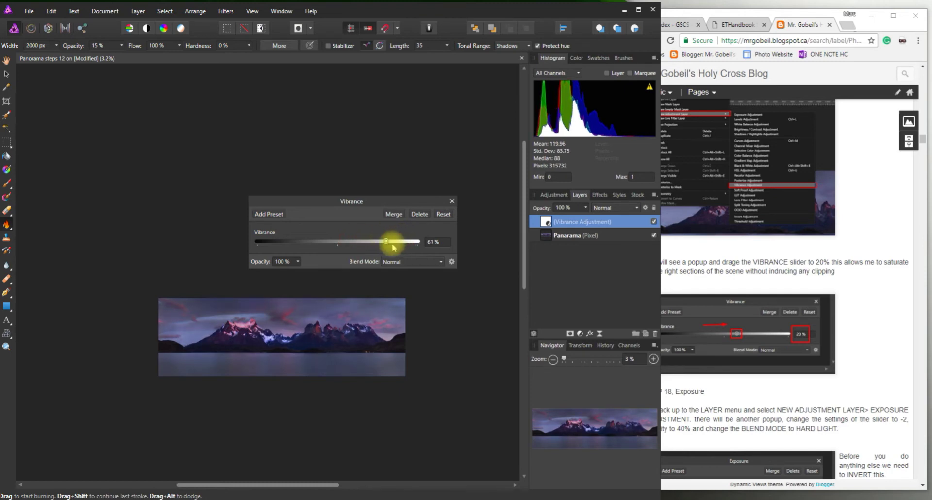
{"action": "left_click_drag", "start_coordinate": [387, 243], "coordinate": [244, 238]}
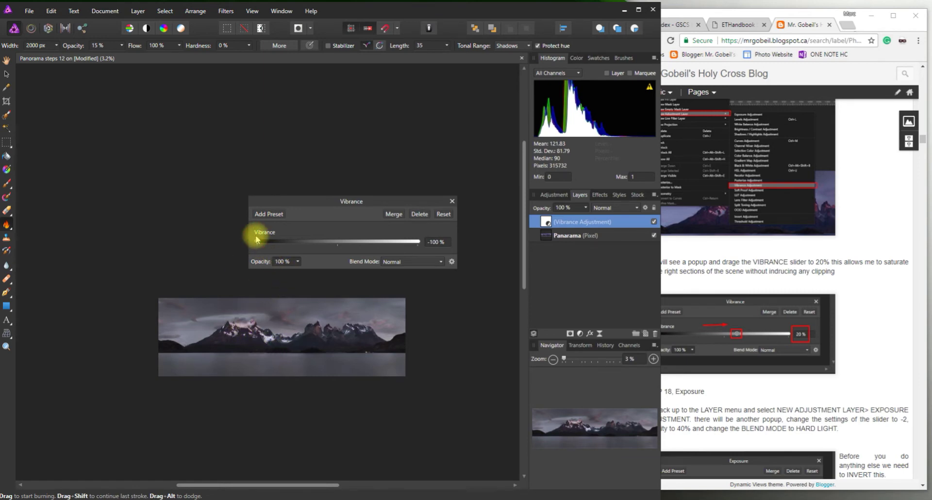
{"action": "left_click_drag", "start_coordinate": [258, 241], "coordinate": [421, 249]}
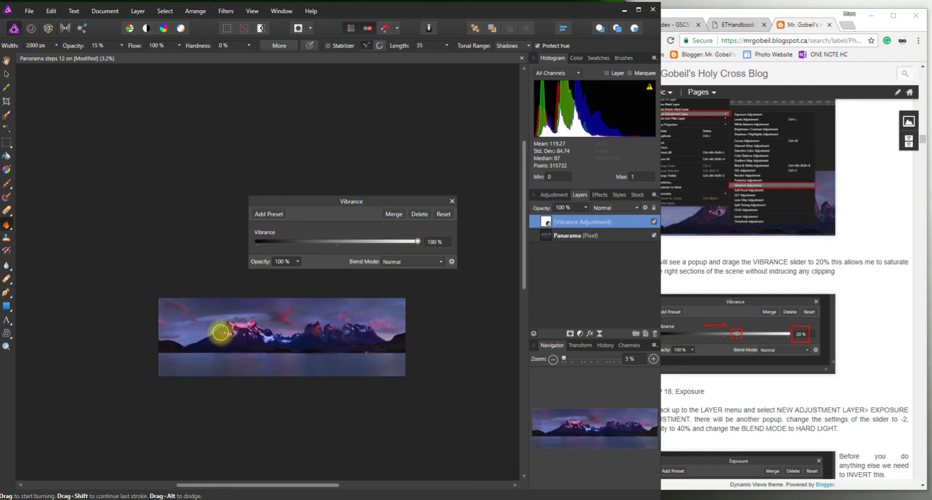
{"action": "left_click_drag", "start_coordinate": [419, 241], "coordinate": [378, 244]}
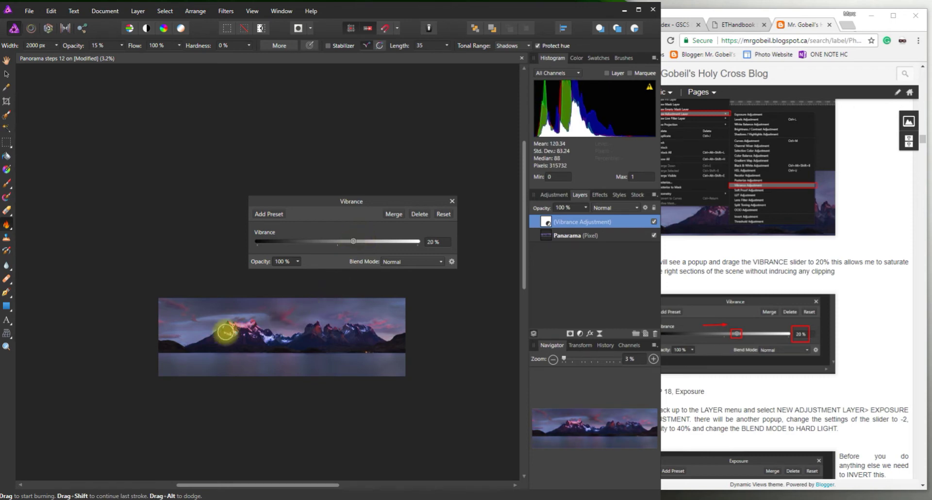
- Close the Vibrance dialog and toggle the Vibrance layer off and on to compare
{"action": "left_click", "coordinate": [451, 202]}
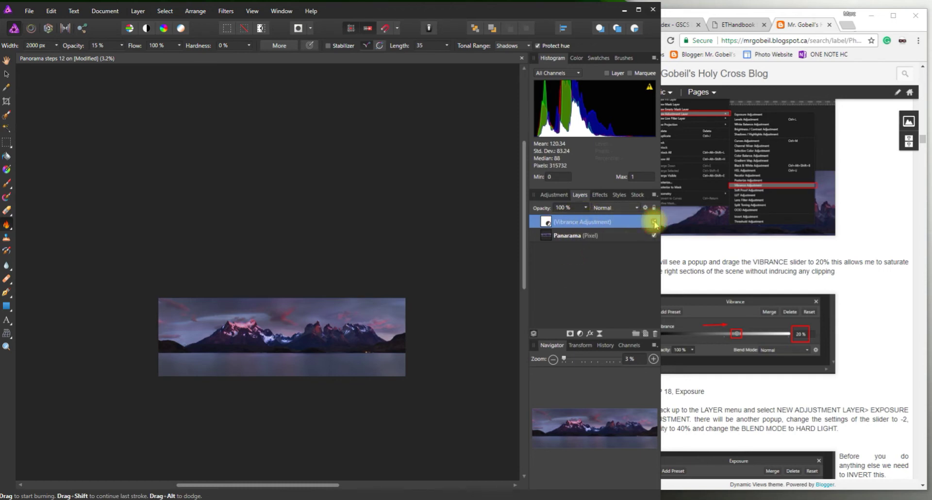
{"action": "left_click", "coordinate": [654, 222]}
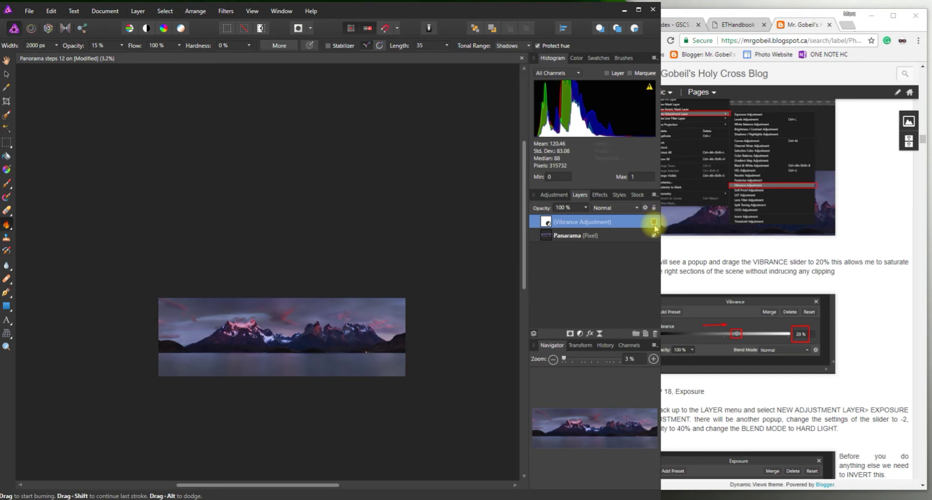
{"action": "left_click", "coordinate": [654, 223]}
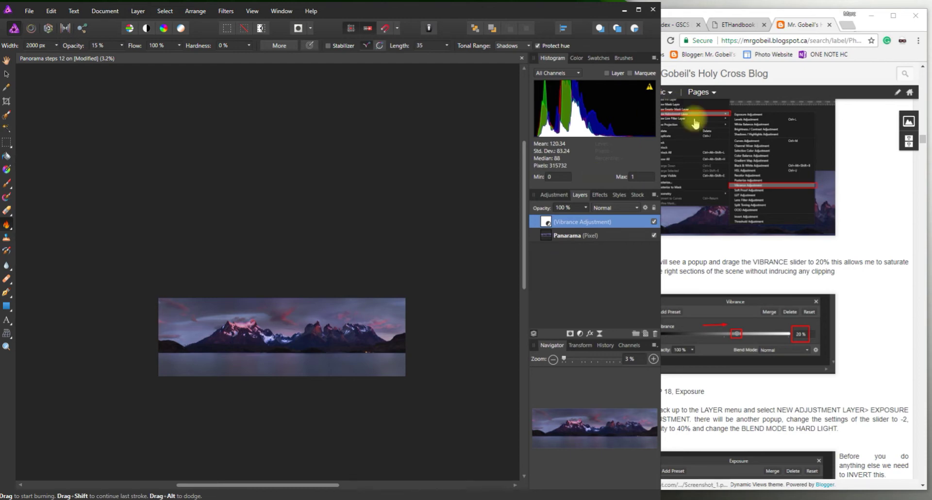
- Scroll the blog to Step 18: exposure -2, 40% opacity, Hard Light
{"action": "left_click", "coordinate": [770, 252]}
{"action": "scroll", "coordinate": [736, 316], "scroll_direction": "down", "scroll_amount": 3}
{"action": "scroll", "coordinate": [737, 318], "scroll_direction": "down", "scroll_amount": 2}
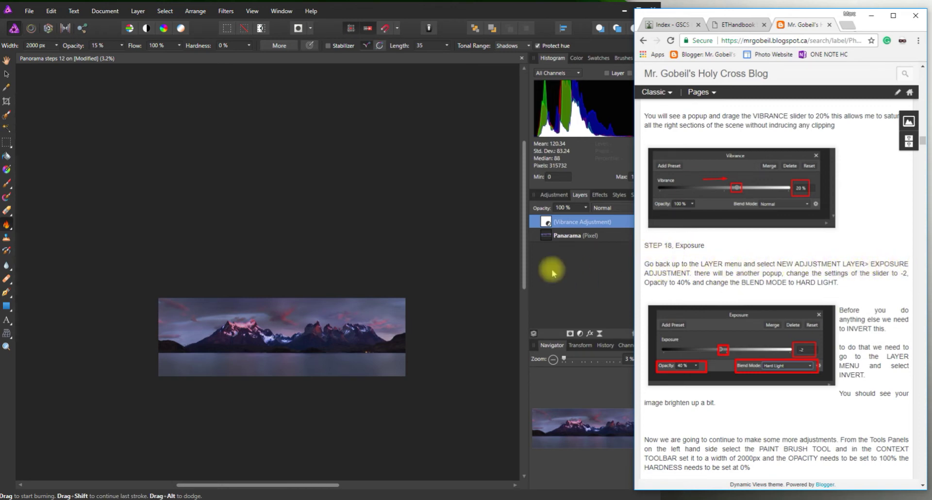
- Add an Exposure adjustment layer and shift the tutorial browser window to the right
{"action": "left_click", "coordinate": [137, 11]}
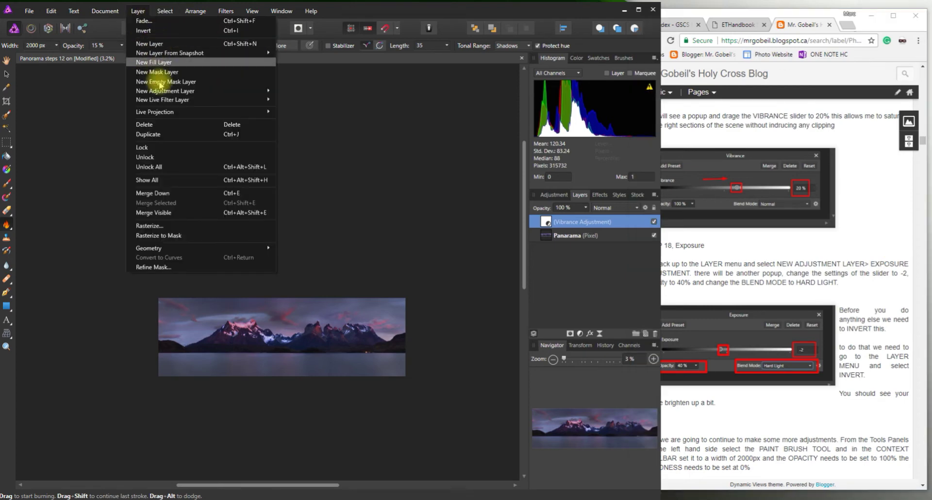
{"action": "mouse_move", "coordinate": [187, 91]}
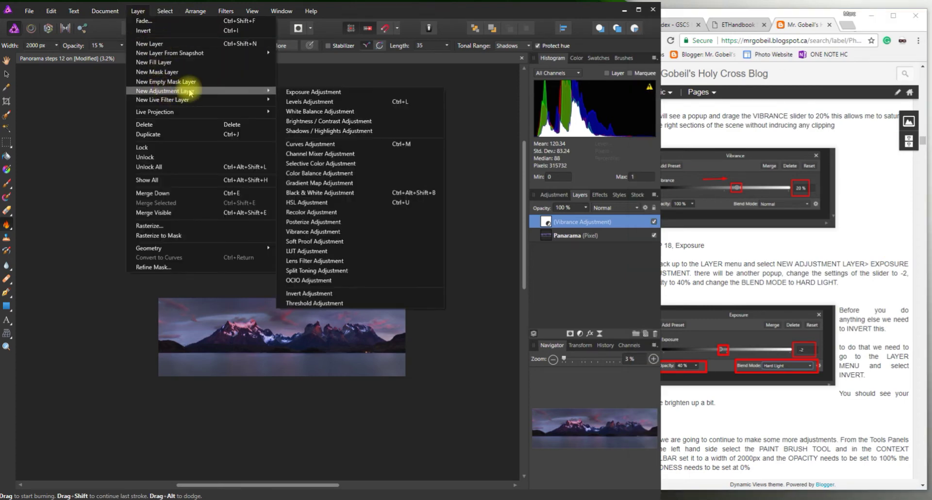
{"action": "left_click", "coordinate": [300, 94]}
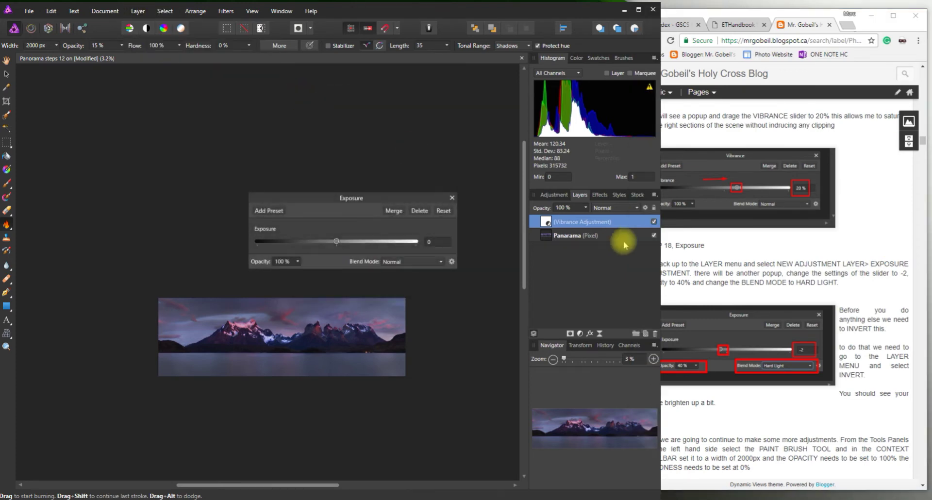
{"action": "left_click", "coordinate": [722, 289]}
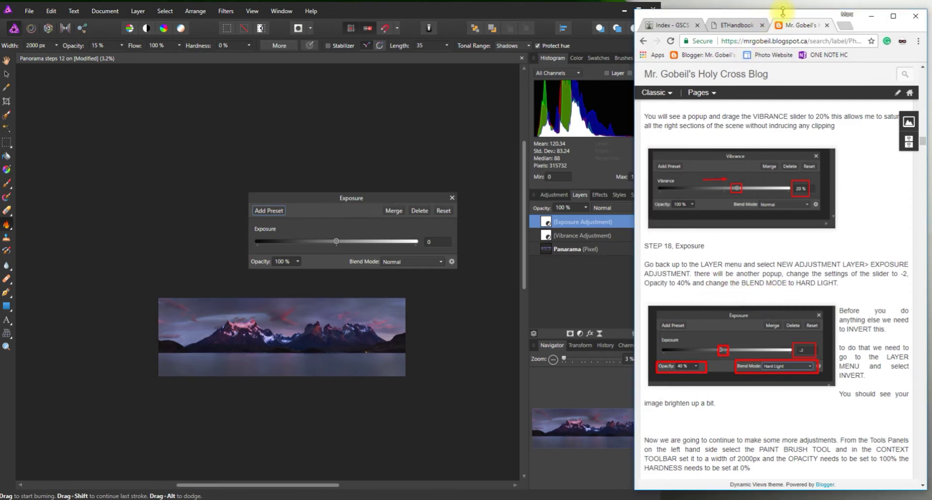
{"action": "left_click_drag", "start_coordinate": [777, 10], "coordinate": [804, 19]}
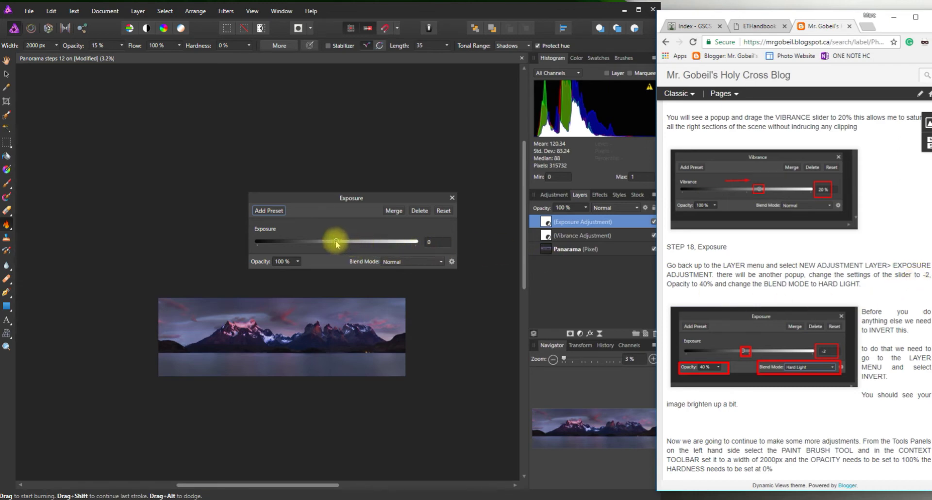
- Set the Exposure value to -2 and lower the layer's opacity to 40%
{"action": "left_click", "coordinate": [428, 243]}
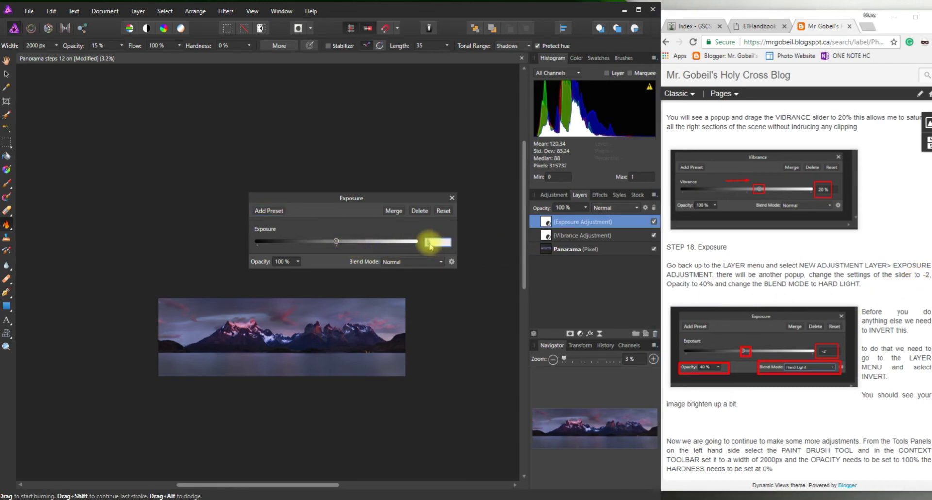
{"action": "type", "text": "-2"}
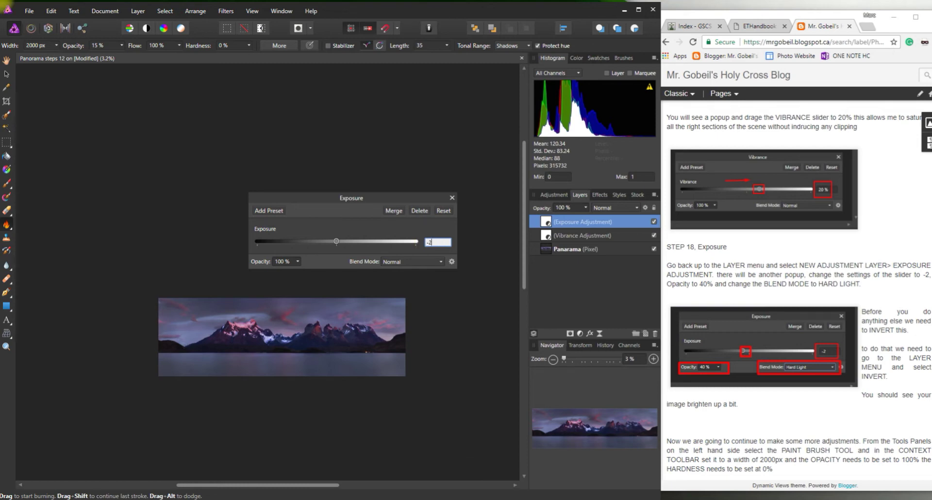
{"action": "key", "text": "Return"}
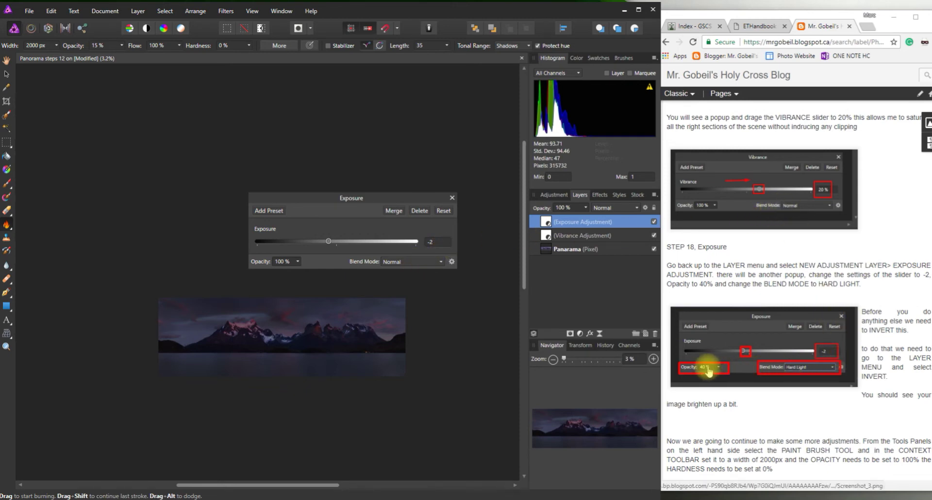
{"action": "left_click", "coordinate": [297, 261]}
{"action": "left_click_drag", "start_coordinate": [296, 273], "coordinate": [260, 273]}
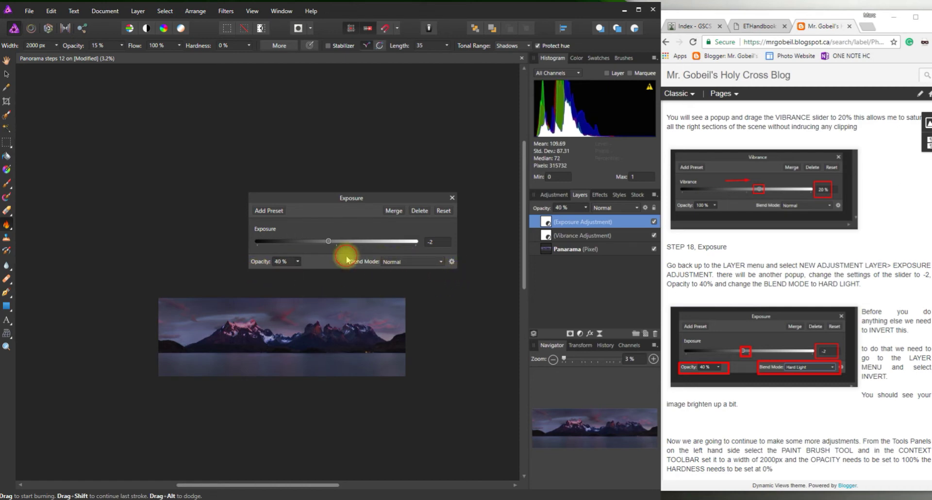
- Change the Exposure layer's blend mode from Normal to Hard Light and recheck the blog's Step 18
{"action": "left_click", "coordinate": [393, 262]}
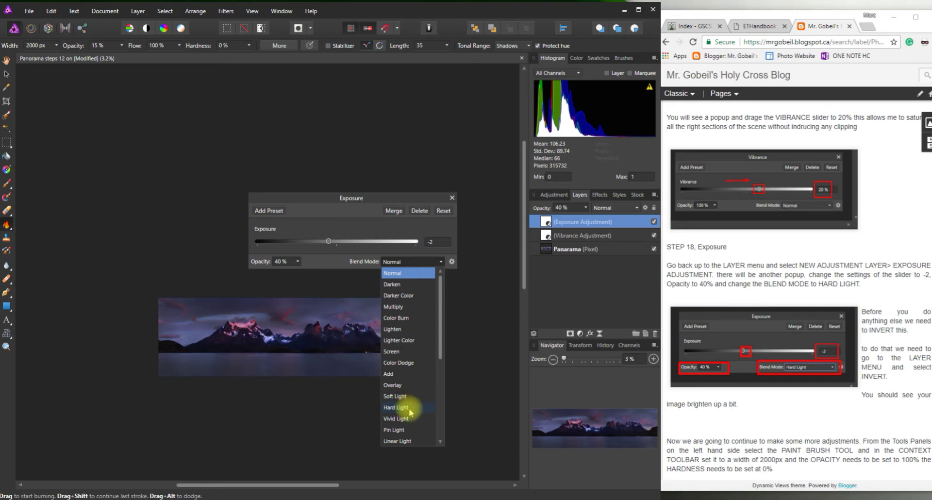
{"action": "left_click", "coordinate": [410, 408]}
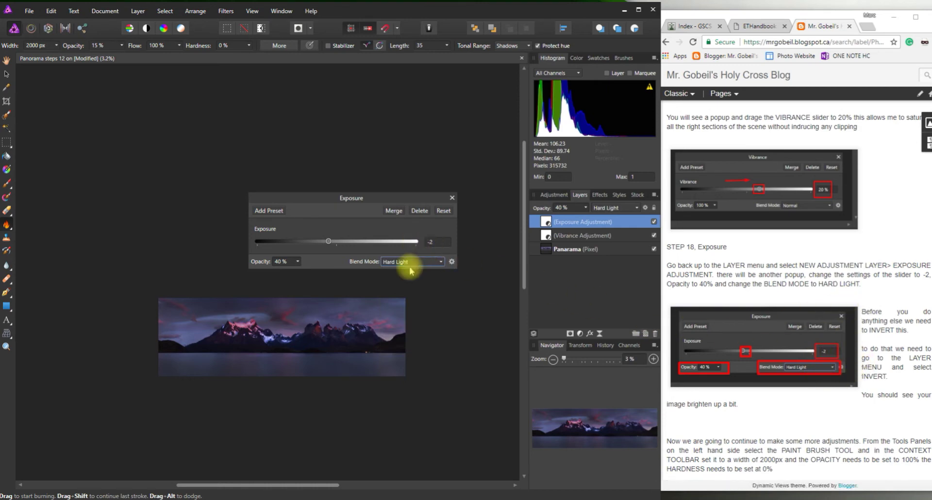
{"action": "left_click", "coordinate": [832, 406]}
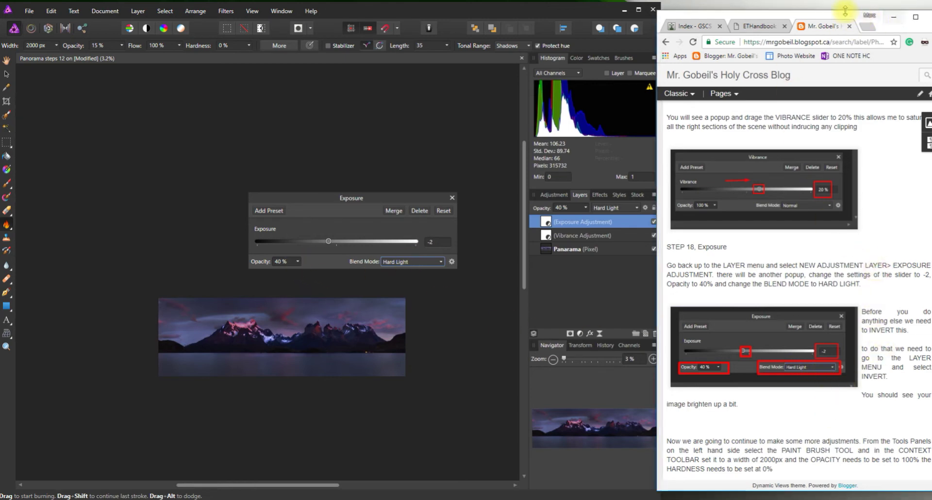
{"action": "left_click_drag", "start_coordinate": [843, 19], "coordinate": [827, 17]}
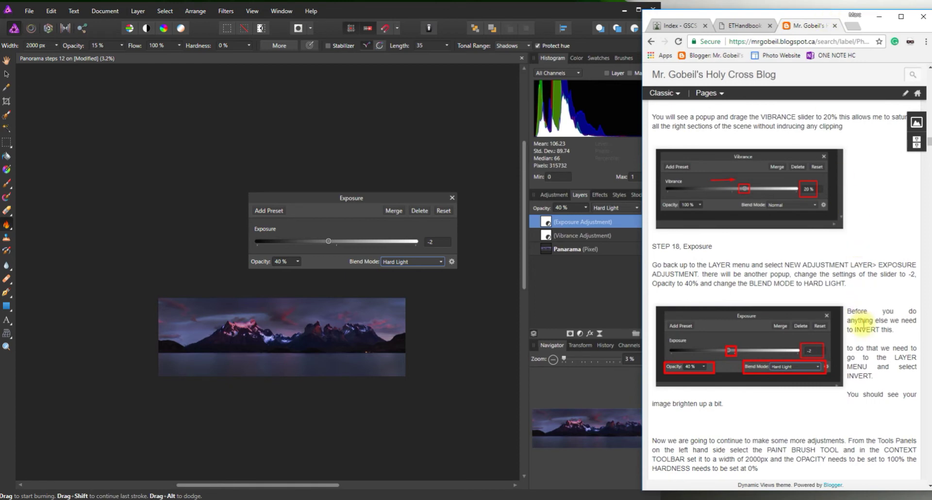
{"action": "left_click_drag", "start_coordinate": [847, 311], "coordinate": [883, 379]}
{"action": "left_click", "coordinate": [864, 303]}
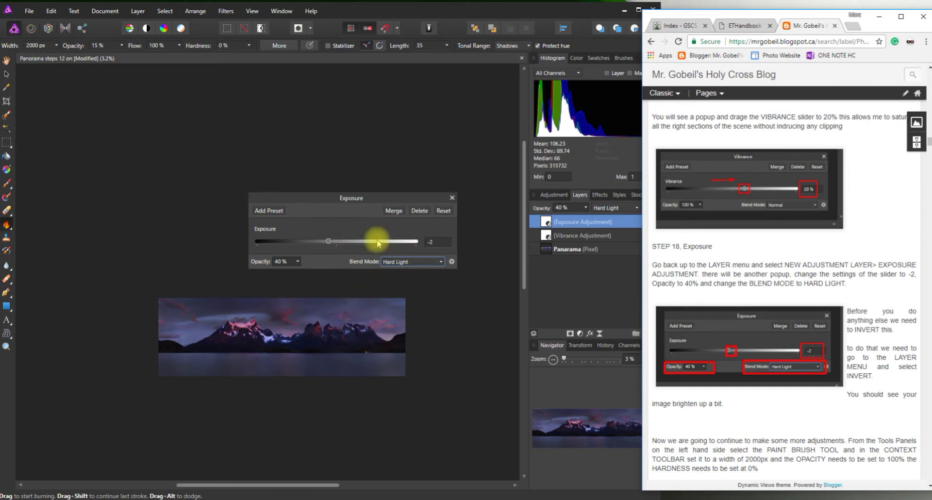
- Close the Exposure dialog and invert the Exposure adjustment layer with Layer > Invert
{"action": "left_click", "coordinate": [452, 199]}
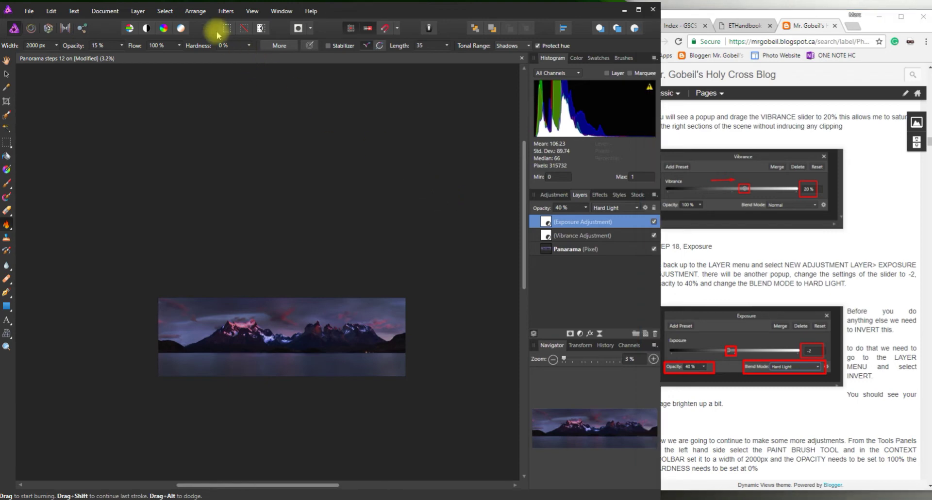
{"action": "left_click", "coordinate": [132, 12]}
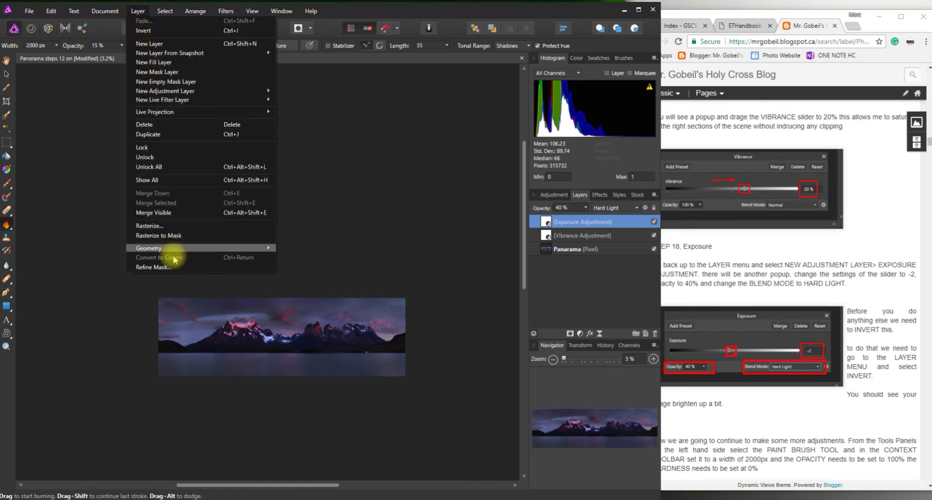
{"action": "left_click", "coordinate": [198, 32]}
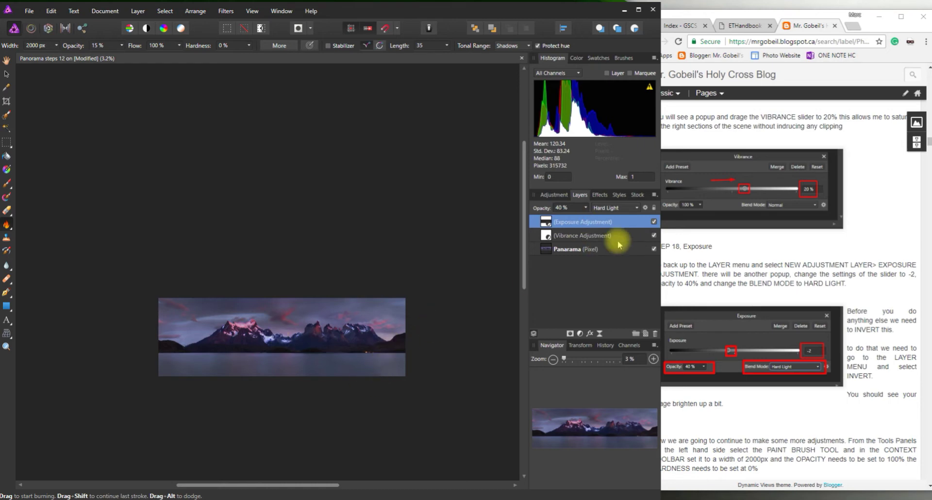
- Read the blog's next step: Paint Brush at 2000px width, 100% opacity, 0% hardness
{"action": "left_click", "coordinate": [793, 291]}
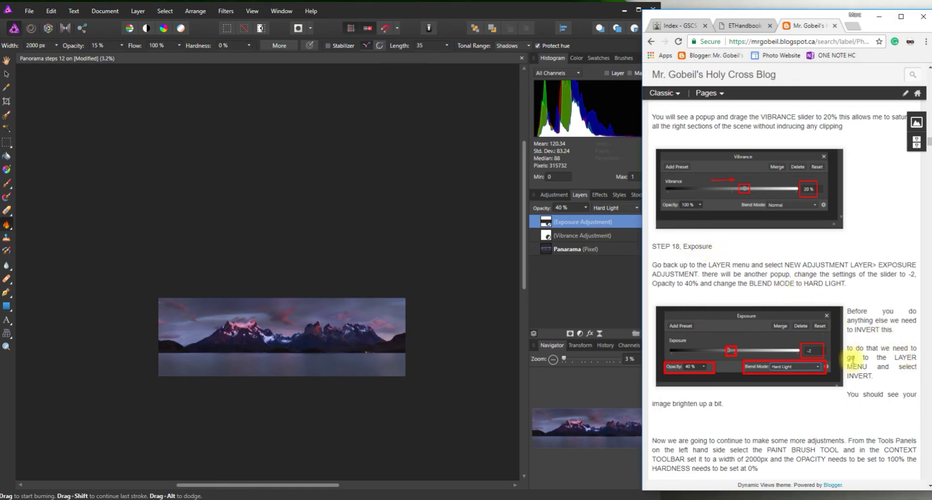
{"action": "scroll", "coordinate": [854, 374], "scroll_direction": "down", "scroll_amount": 1}
{"action": "scroll", "coordinate": [708, 357], "scroll_direction": "down", "scroll_amount": 1}
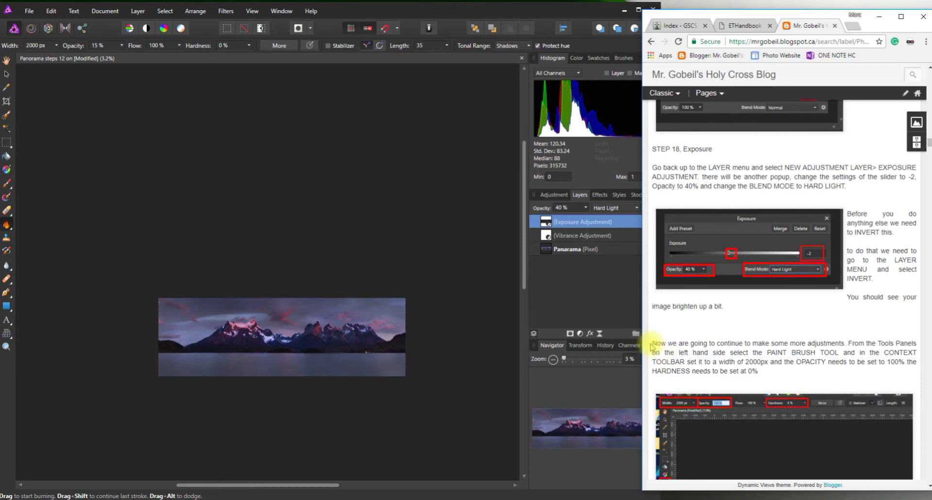
{"action": "left_click_drag", "start_coordinate": [652, 345], "coordinate": [882, 370]}
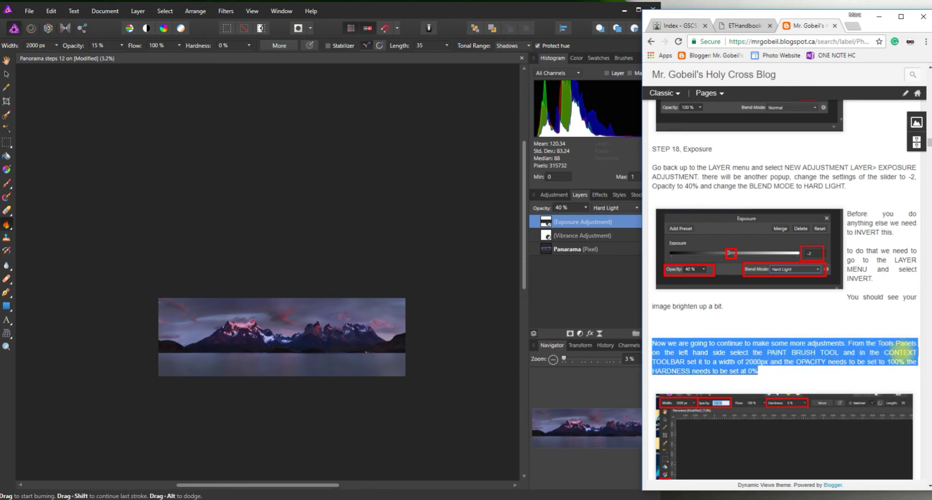
- Switch to the Paint Brush Tool and set its width to 2000 px
{"action": "scroll", "coordinate": [750, 358], "scroll_direction": "down", "scroll_amount": 1}
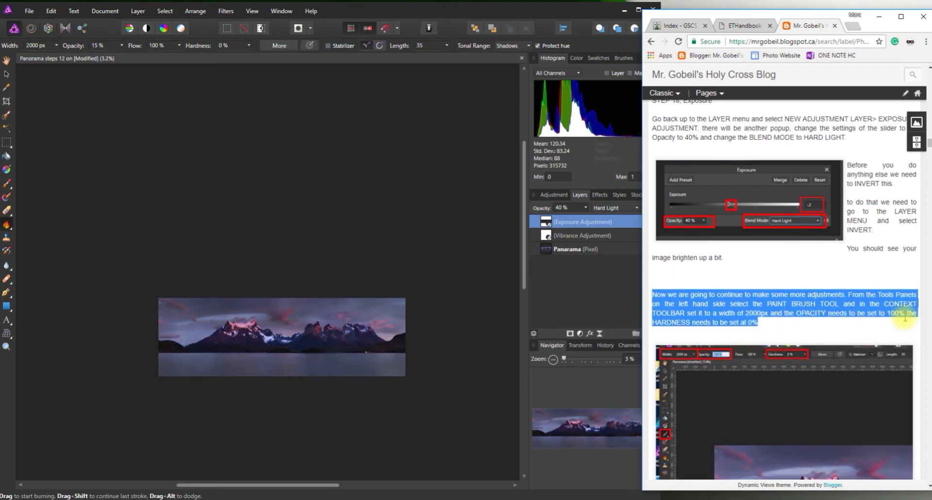
{"action": "scroll", "coordinate": [741, 328], "scroll_direction": "down", "scroll_amount": 1}
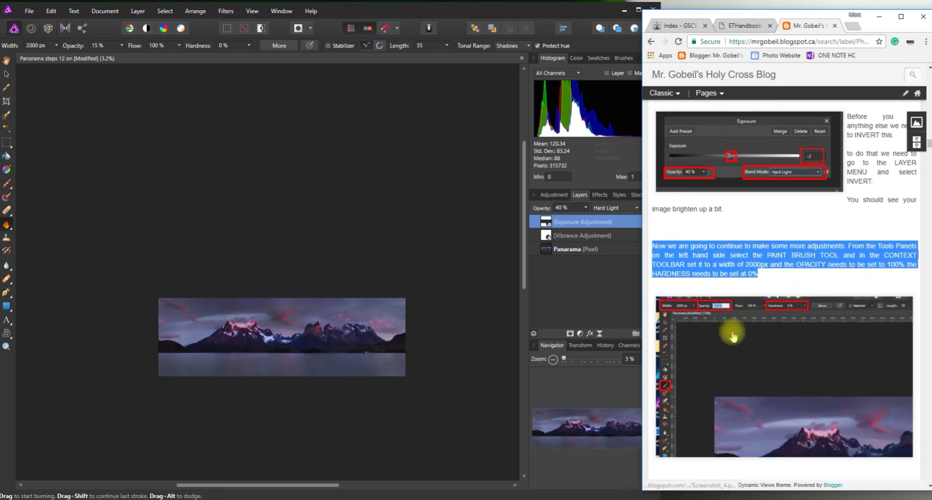
{"action": "left_click", "coordinate": [8, 187]}
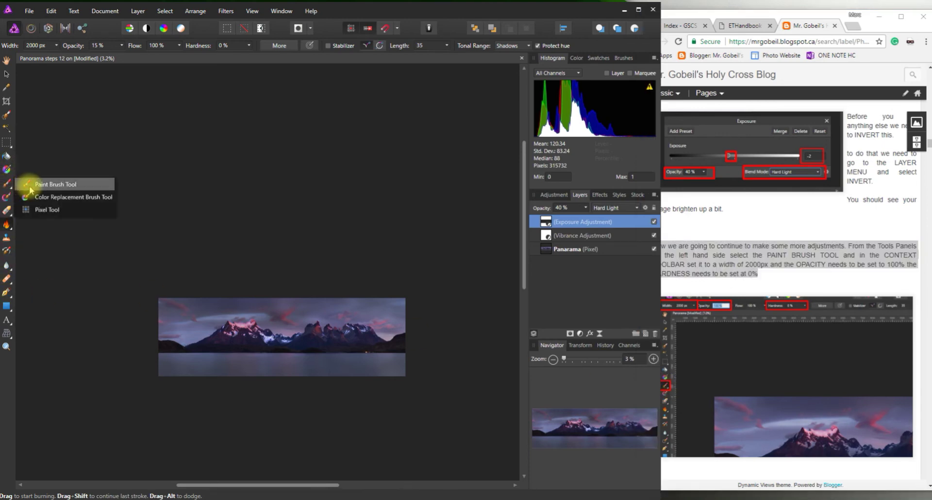
{"action": "left_click", "coordinate": [31, 186]}
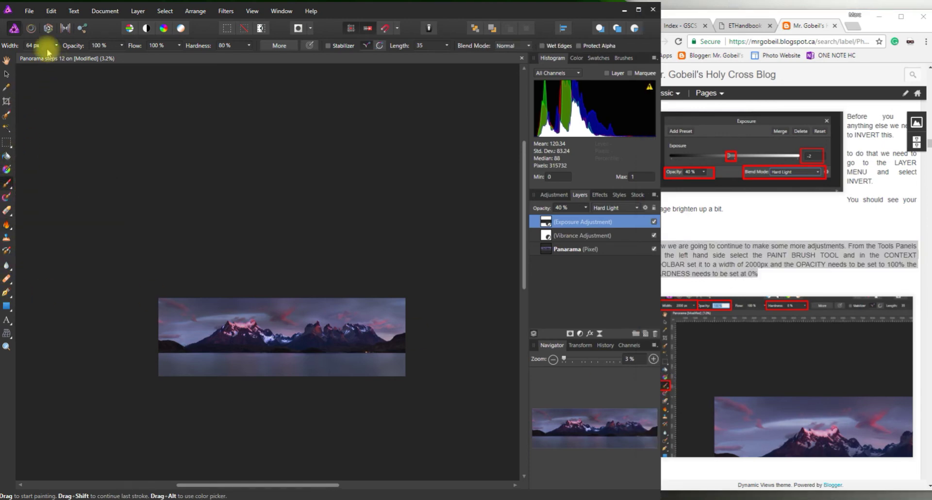
{"action": "type", "text": "2000"}
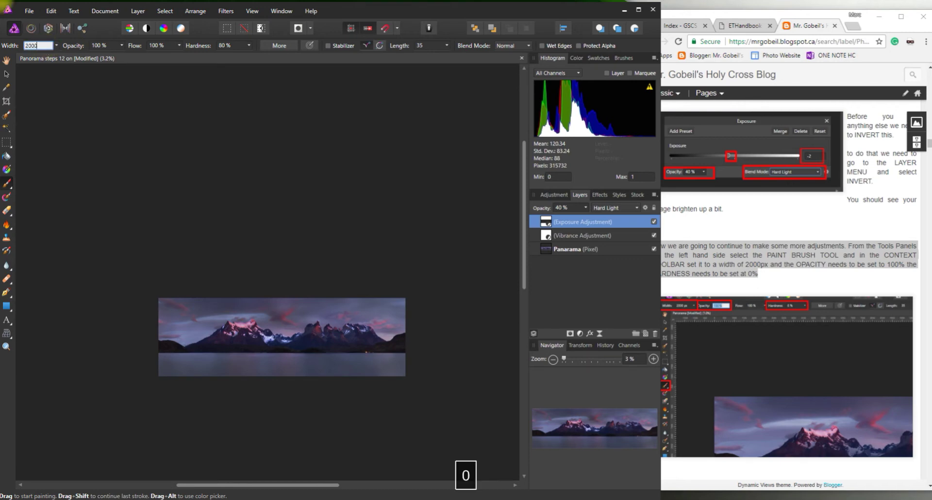
{"action": "key", "text": "Return"}
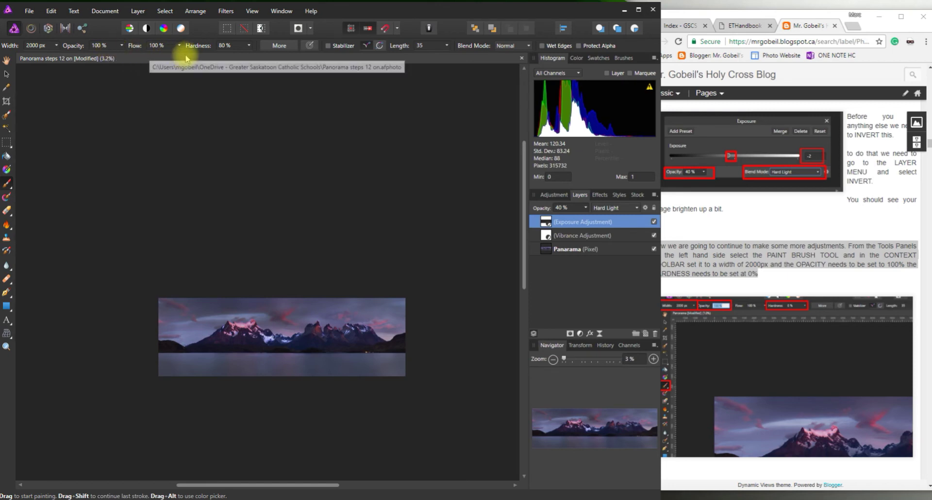
- Set the brush hardness to 0% and scroll the blog to its colour instruction
{"action": "left_click", "coordinate": [231, 46]}
{"action": "type", "text": "0"}
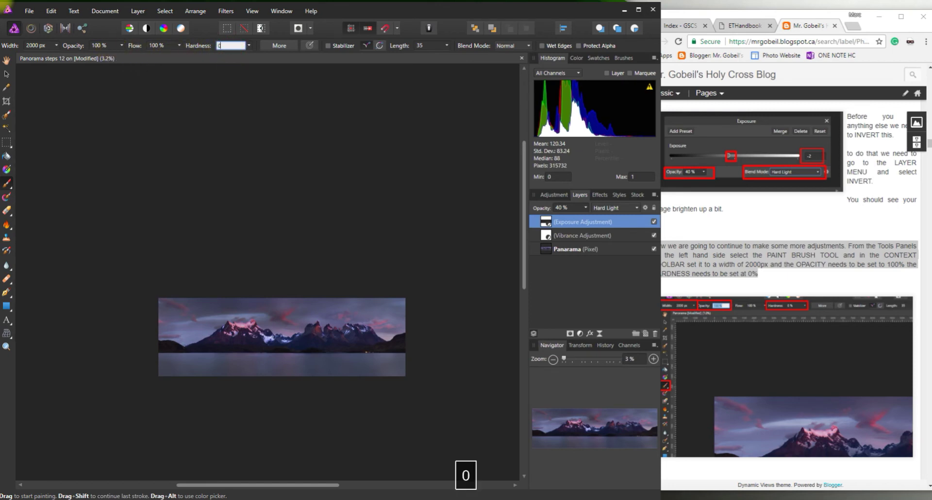
{"action": "key", "text": "Return"}
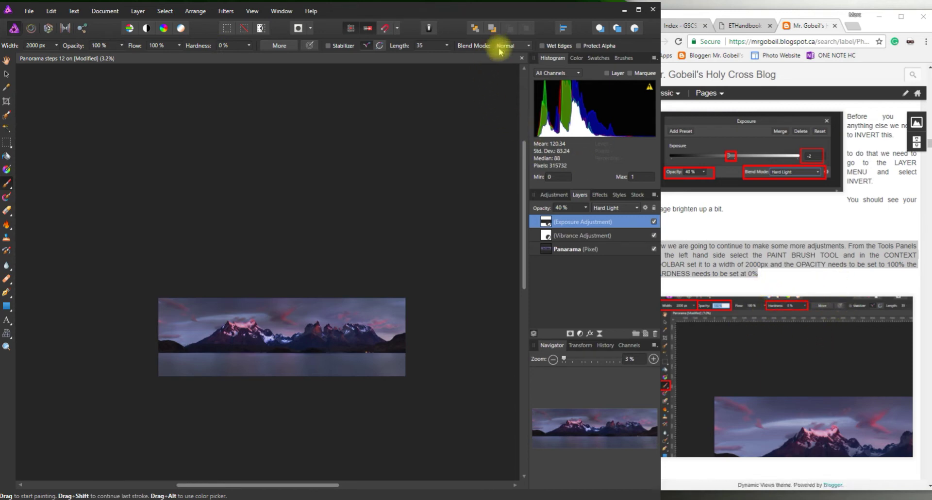
{"action": "left_click", "coordinate": [790, 245]}
{"action": "scroll", "coordinate": [796, 308], "scroll_direction": "down", "scroll_amount": 3}
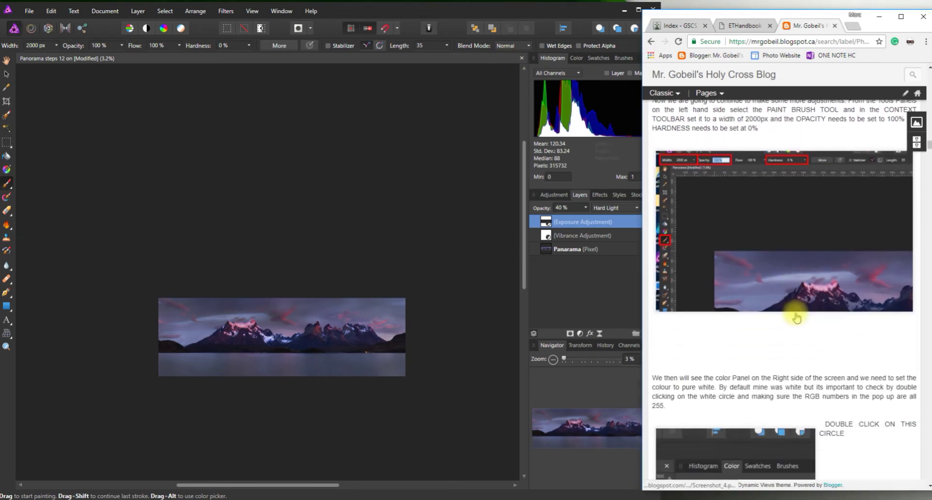
{"action": "scroll", "coordinate": [743, 355], "scroll_direction": "down", "scroll_amount": 1}
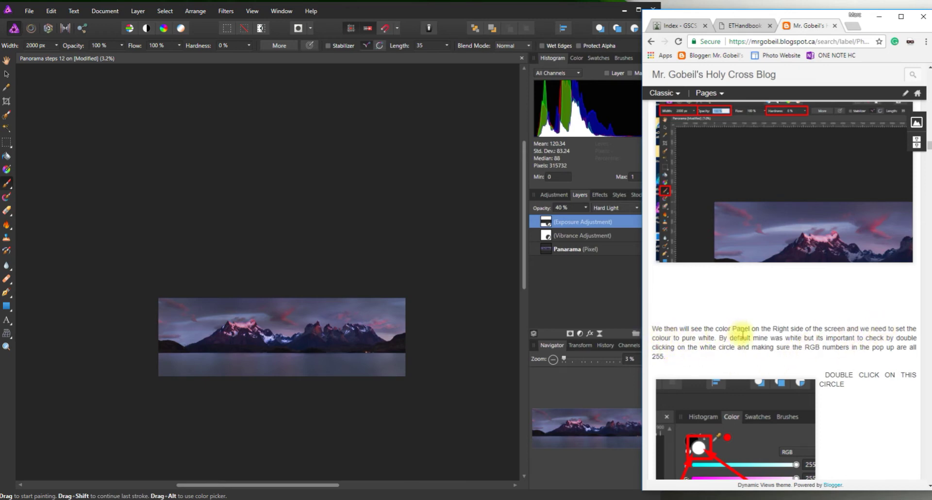
- Show the Color panel in place of the Histogram and make white the active colour
{"action": "left_click_drag", "start_coordinate": [717, 340], "coordinate": [726, 359]}
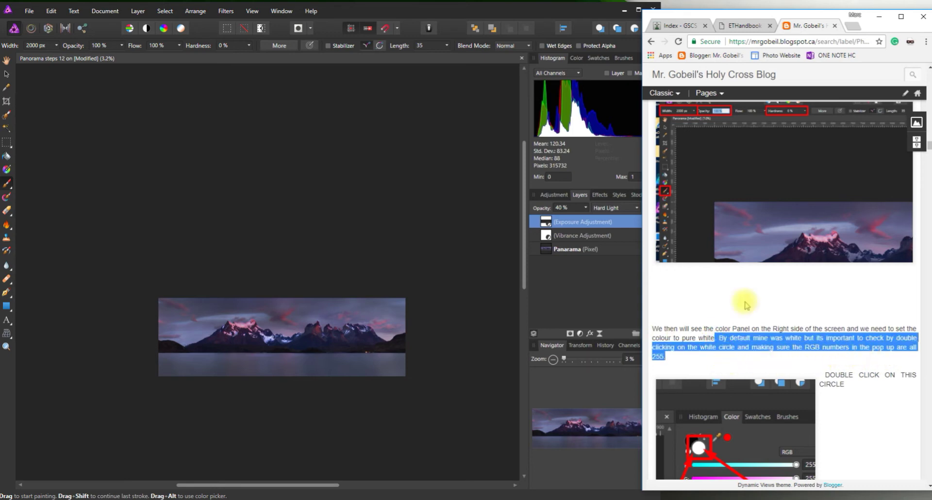
{"action": "left_click", "coordinate": [585, 85]}
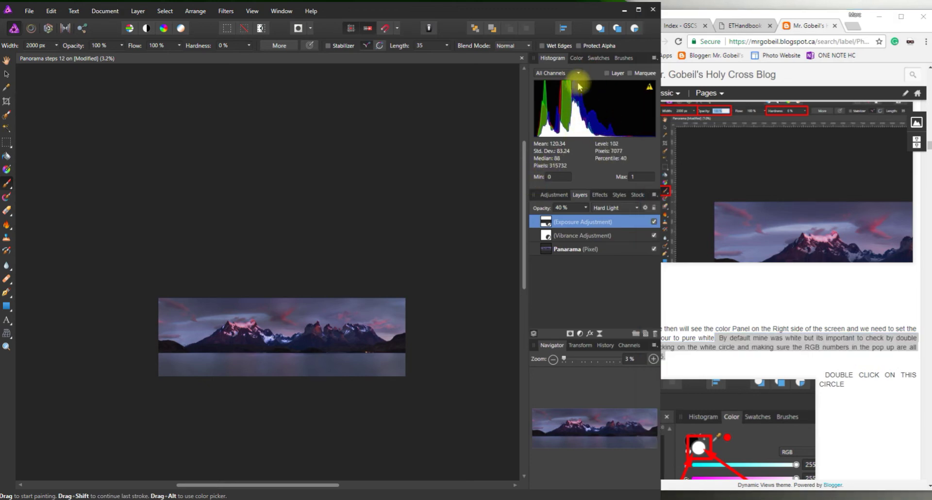
{"action": "left_click", "coordinate": [578, 58]}
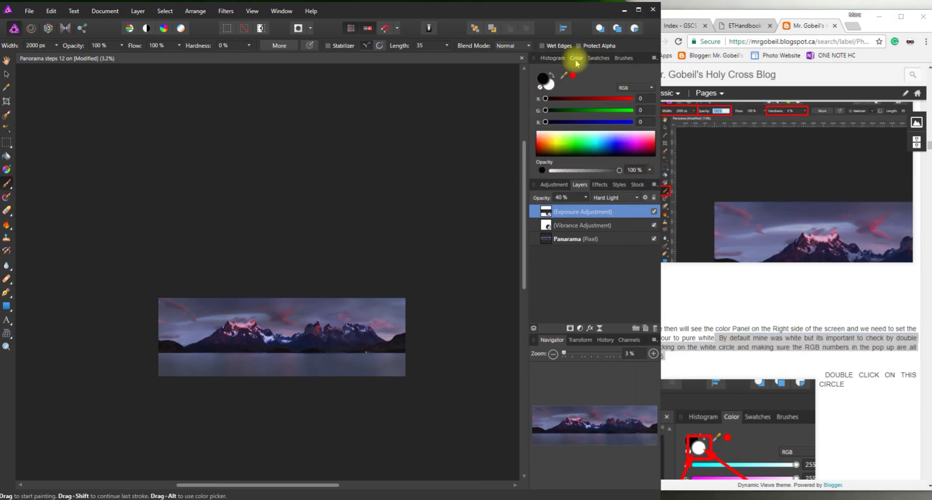
{"action": "left_click", "coordinate": [550, 87]}
{"action": "left_click", "coordinate": [545, 84]}
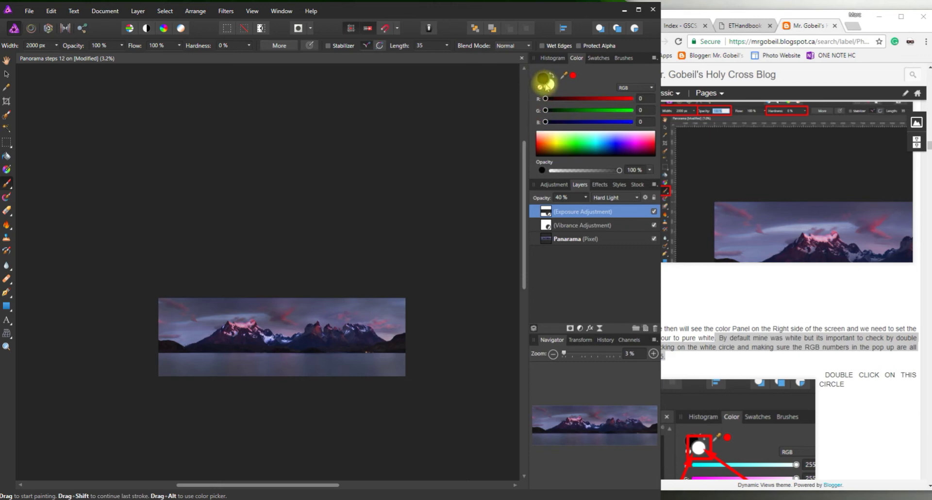
{"action": "left_click", "coordinate": [550, 88]}
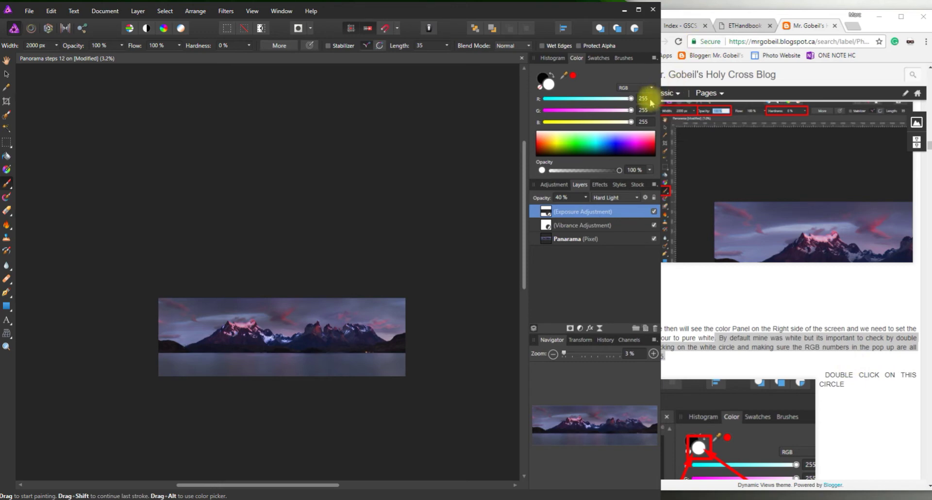
- Confirm the white reads RGB 255, 255, 255 in the Color Chooser
{"action": "left_click", "coordinate": [801, 349]}
{"action": "scroll", "coordinate": [809, 359], "scroll_direction": "down", "scroll_amount": 1}
{"action": "scroll", "coordinate": [809, 359], "scroll_direction": "down", "scroll_amount": 1}
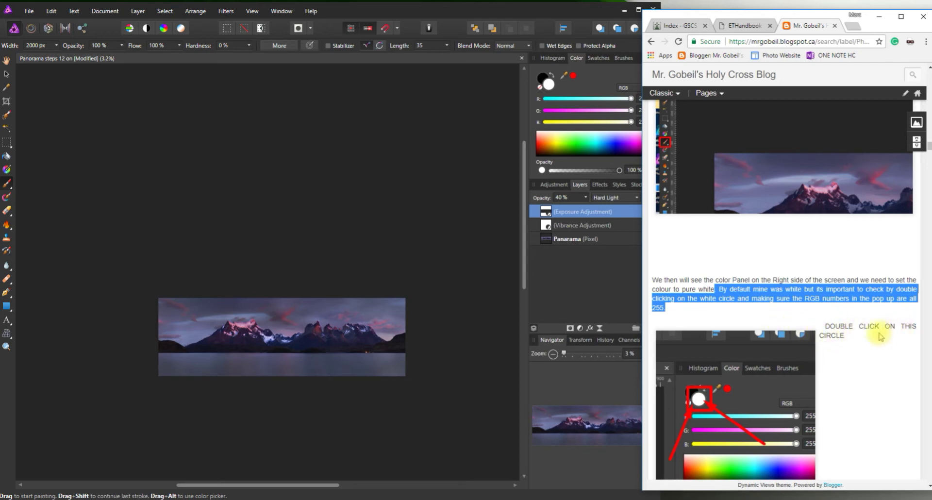
{"action": "double_click", "coordinate": [549, 86]}
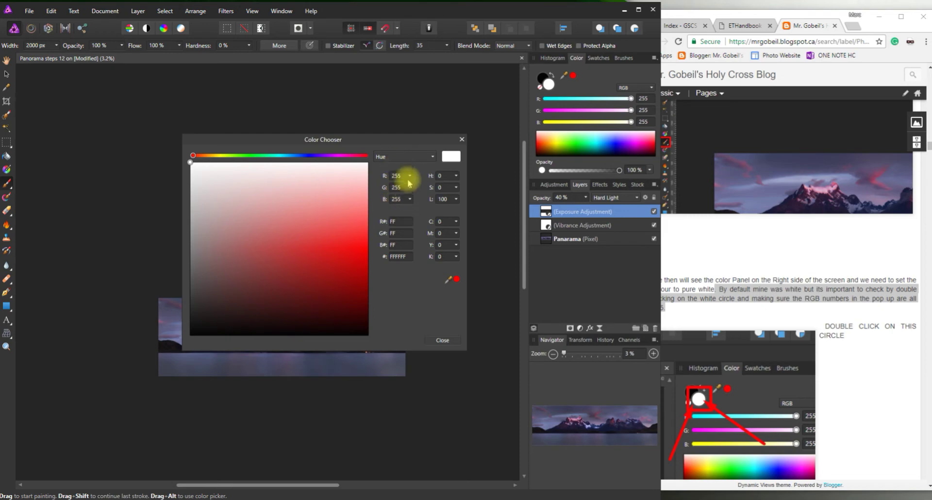
{"action": "left_click", "coordinate": [454, 340]}
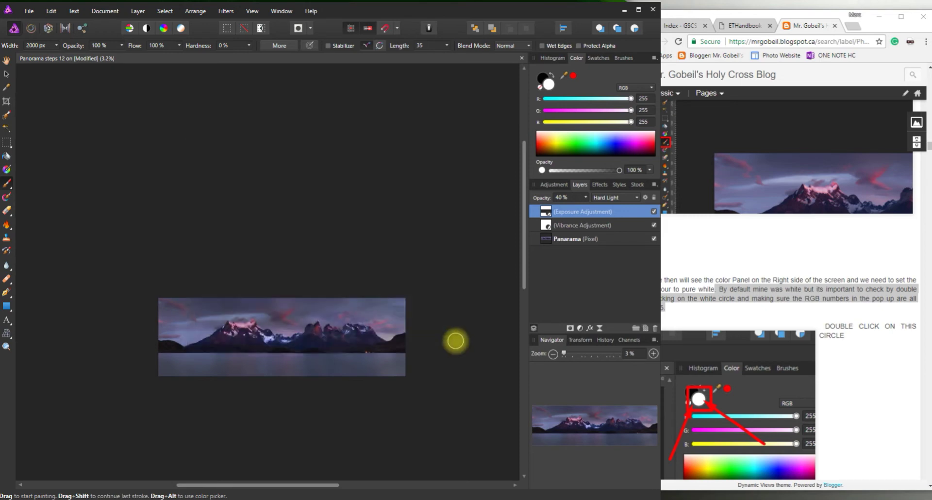
{"action": "left_click", "coordinate": [844, 347]}
{"action": "scroll", "coordinate": [845, 350], "scroll_direction": "down", "scroll_amount": 7}
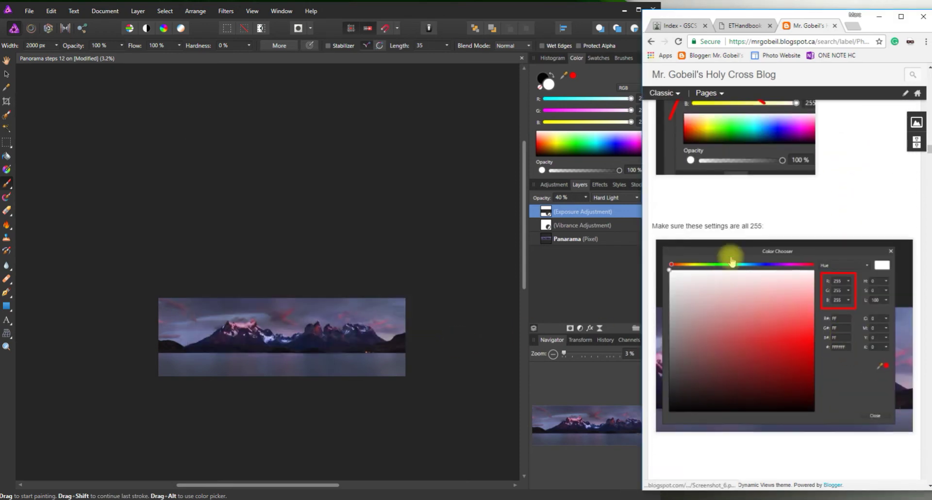
- Read the blog's Step 19, PAINT, on darkening the water, then return to Affinity Photo
{"action": "scroll", "coordinate": [797, 276], "scroll_direction": "down", "scroll_amount": 6}
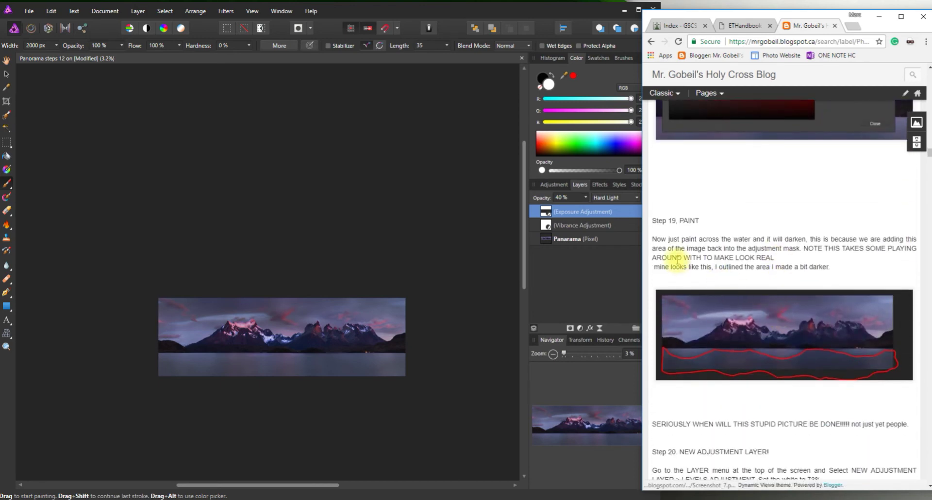
{"action": "left_click_drag", "start_coordinate": [650, 238], "coordinate": [860, 278]}
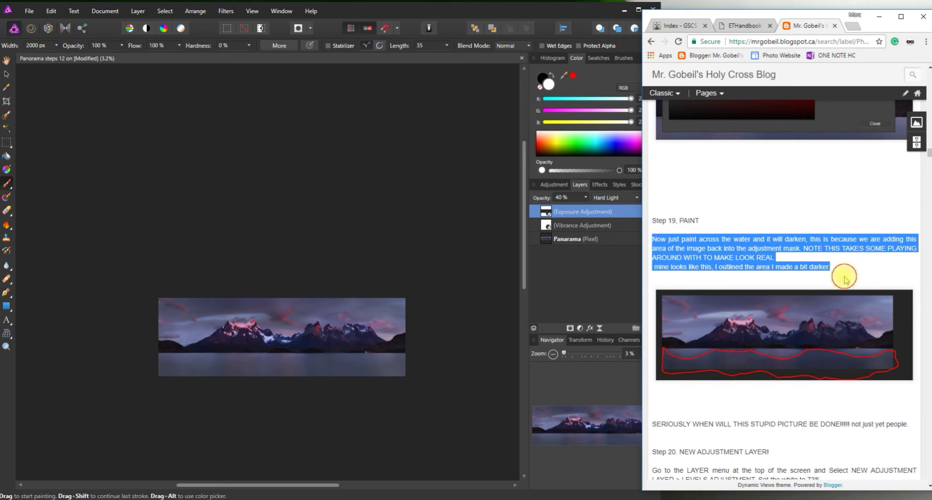
{"action": "left_click", "coordinate": [846, 279]}
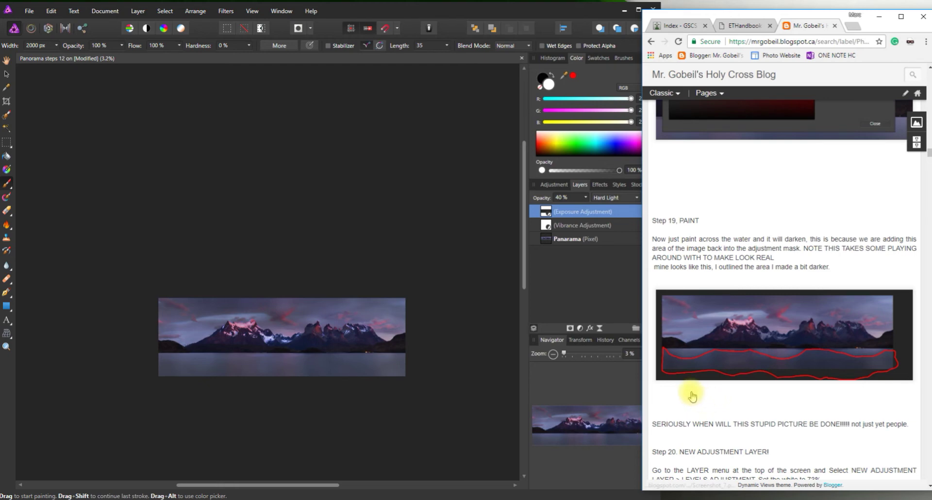
{"action": "left_click", "coordinate": [558, 285]}
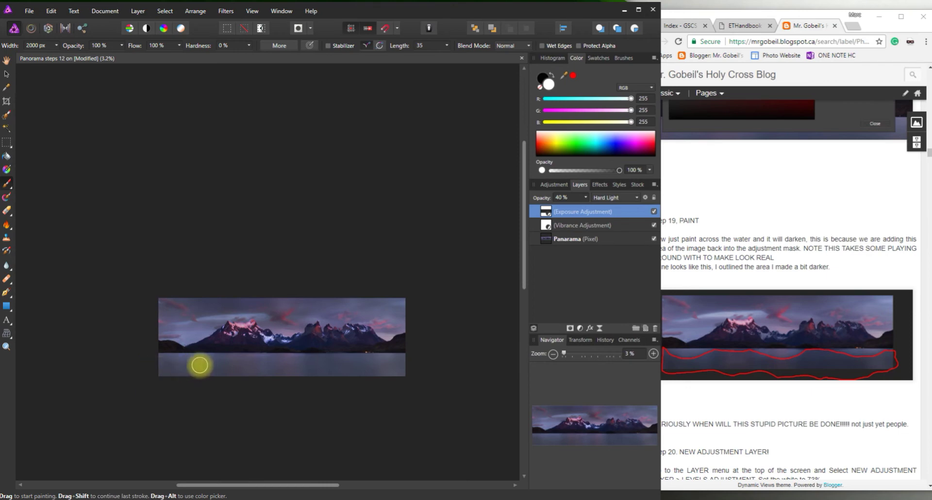
- Zoom in and paint white strokes across the lower lake on the Exposure adjustment's mask
{"action": "scroll", "coordinate": [204, 365], "scroll_direction": "up", "scroll_amount": 5}
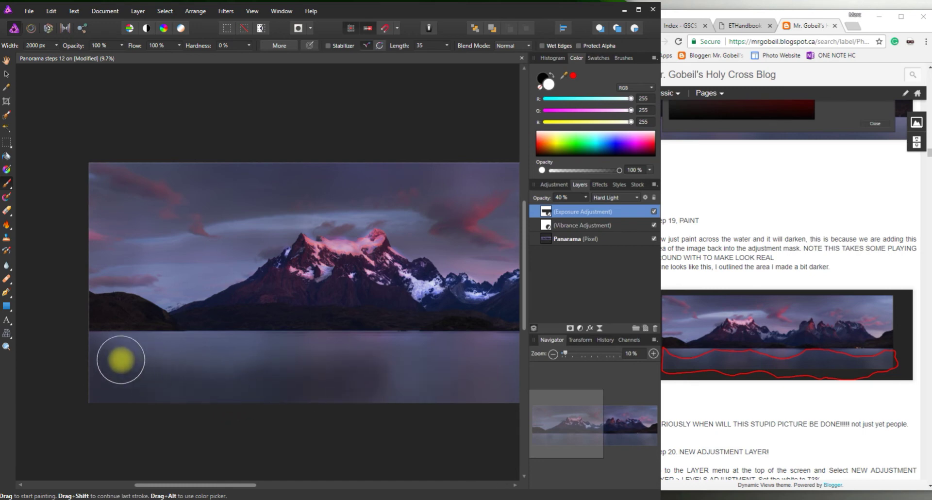
{"action": "left_click", "coordinate": [103, 356]}
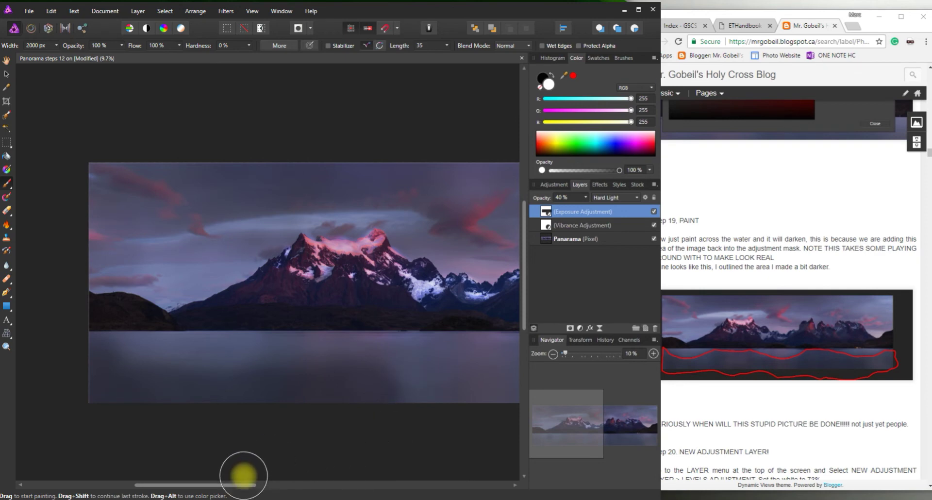
{"action": "left_click_drag", "start_coordinate": [252, 484], "coordinate": [345, 485]}
{"action": "mouse_move", "coordinate": [266, 386]}
{"action": "left_mouse_down"}
{"action": "mouse_move", "coordinate": [349, 399]}
{"action": "mouse_move", "coordinate": [79, 409]}
{"action": "left_mouse_up"}
{"action": "mouse_move", "coordinate": [314, 414]}
{"action": "left_mouse_down"}
{"action": "mouse_move", "coordinate": [496, 416]}
{"action": "mouse_move", "coordinate": [465, 407]}
{"action": "mouse_move", "coordinate": [464, 396]}
{"action": "mouse_move", "coordinate": [145, 405]}
{"action": "mouse_move", "coordinate": [178, 405]}
{"action": "mouse_move", "coordinate": [293, 369]}
{"action": "mouse_move", "coordinate": [280, 401]}
{"action": "mouse_move", "coordinate": [297, 389]}
{"action": "left_mouse_up"}
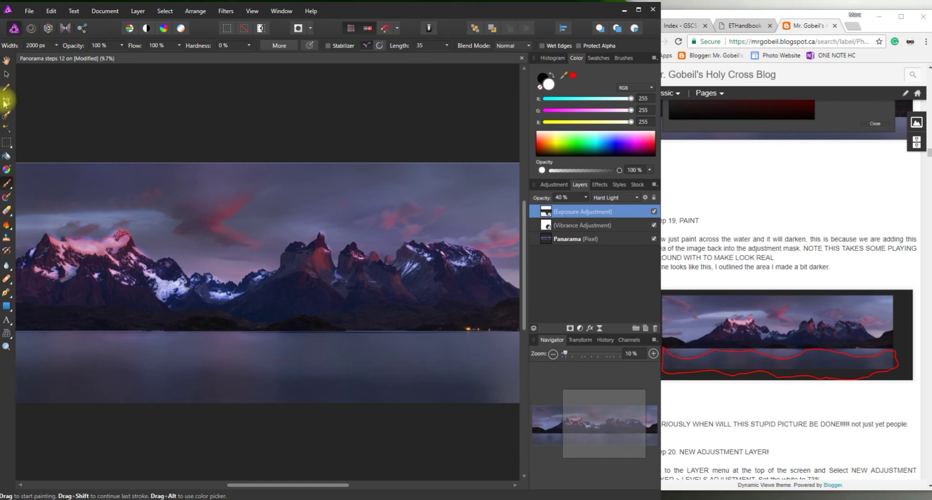
- Set the brush opacity to 50% and paint along the bottom and left of the water
{"action": "left_click", "coordinate": [100, 46]}
{"action": "type", "text": "50"}
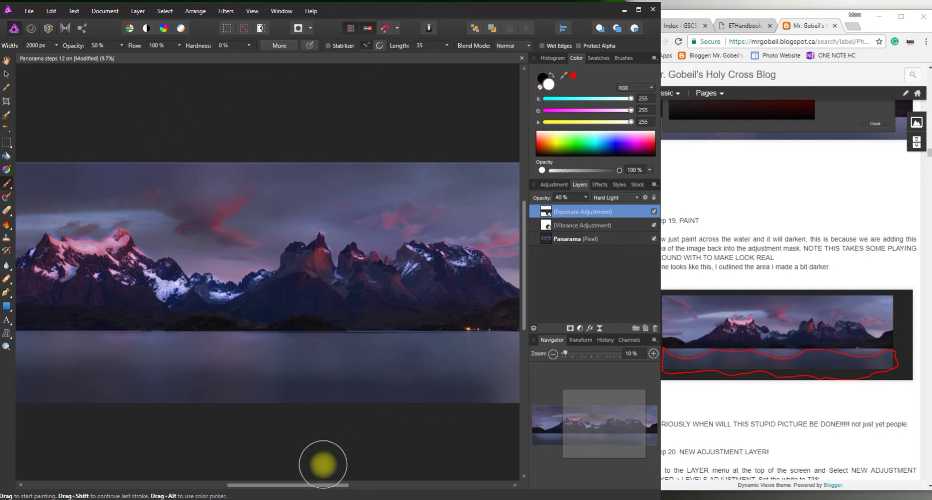
{"action": "left_click_drag", "start_coordinate": [319, 481], "coordinate": [392, 481]}
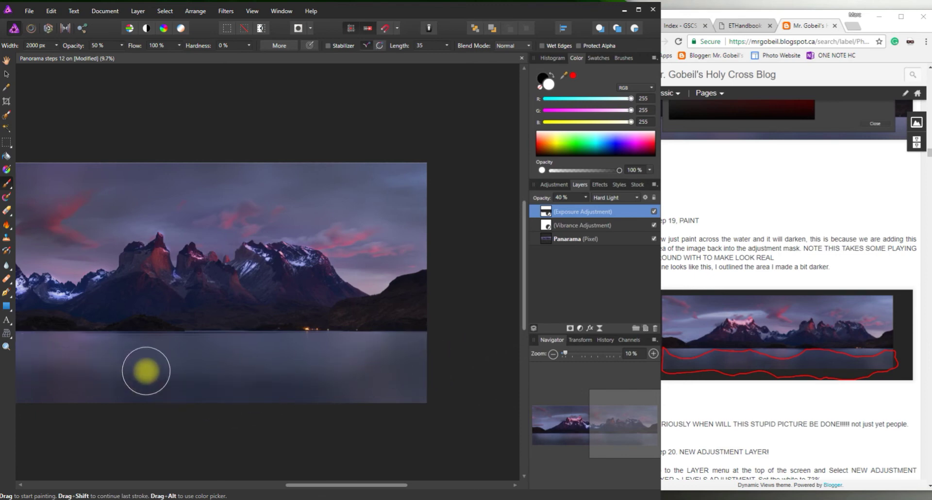
{"action": "left_click_drag", "start_coordinate": [160, 389], "coordinate": [67, 392]}
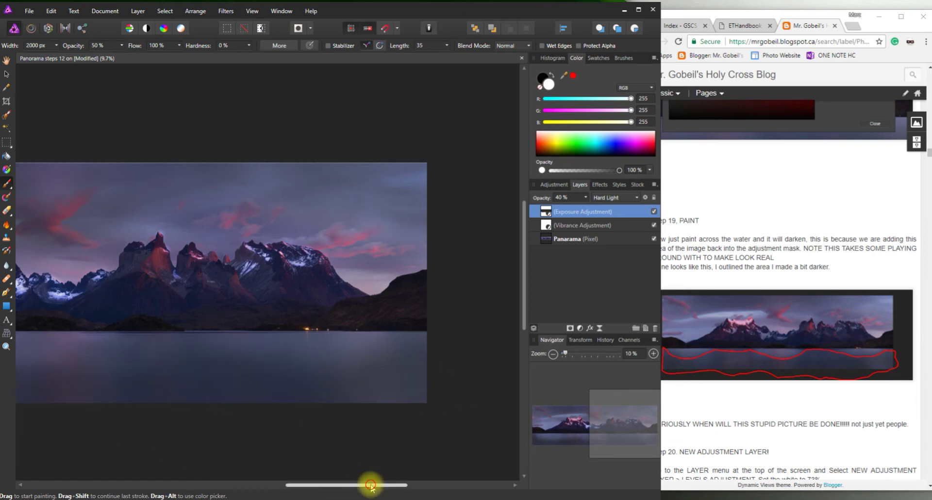
{"action": "left_click_drag", "start_coordinate": [370, 483], "coordinate": [287, 481]}
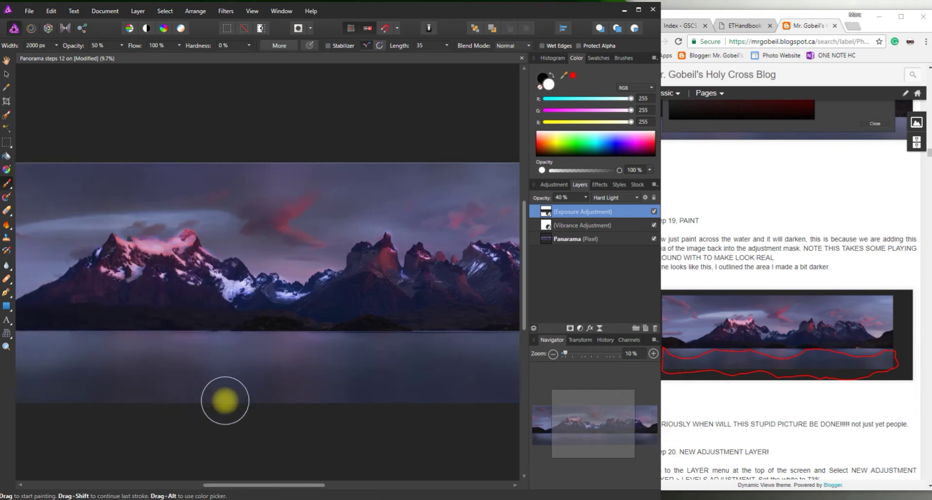
{"action": "left_click_drag", "start_coordinate": [276, 485], "coordinate": [209, 483]}
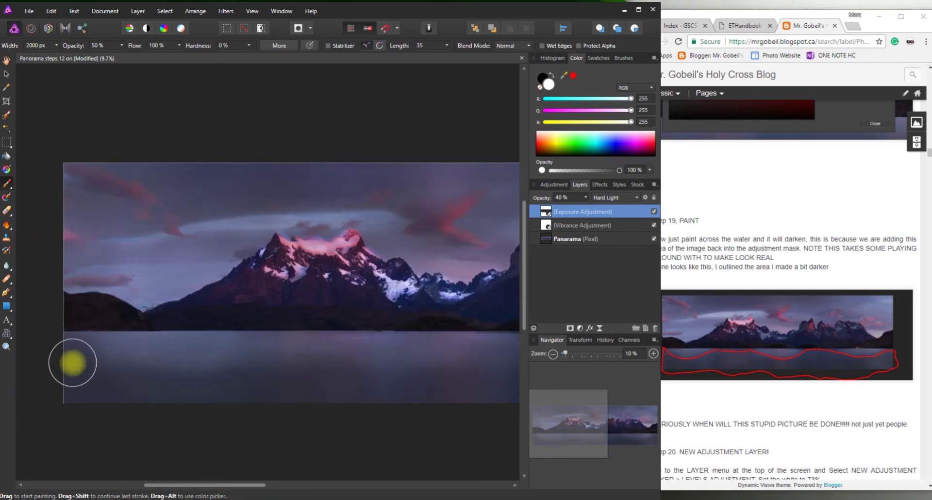
- Paint more white strokes over the middle and remaining water across the panorama
{"action": "left_click_drag", "start_coordinate": [238, 365], "coordinate": [146, 365]}
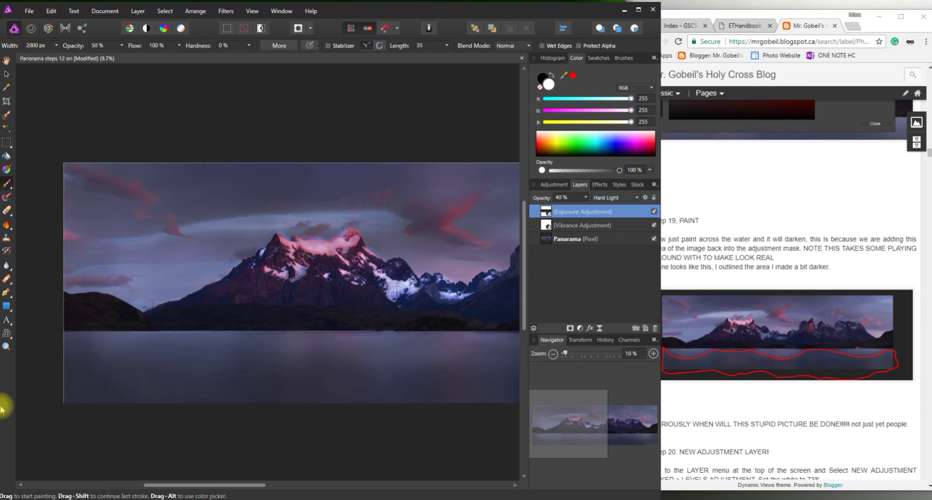
{"action": "left_click_drag", "start_coordinate": [262, 484], "coordinate": [408, 429]}
{"action": "left_click", "coordinate": [474, 375]}
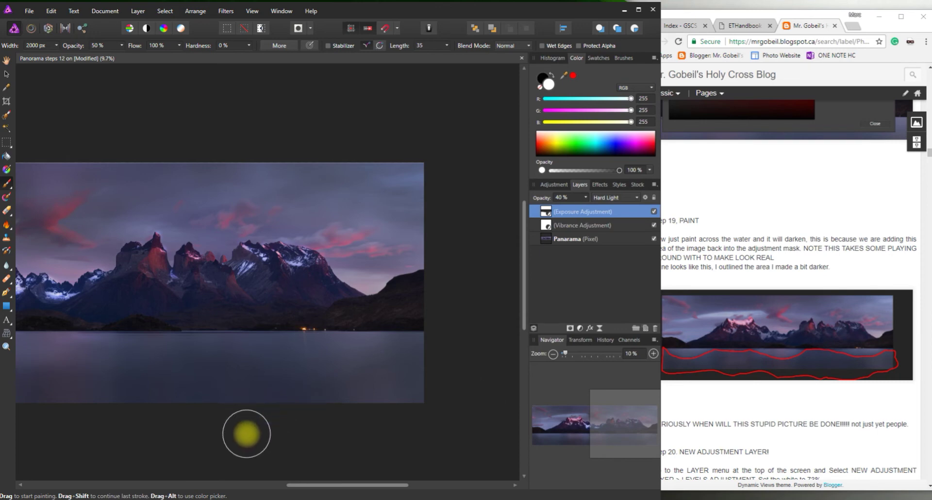
{"action": "scroll", "coordinate": [239, 437], "scroll_direction": "down", "scroll_amount": 4}
{"action": "left_click_drag", "start_coordinate": [381, 444], "coordinate": [331, 441]}
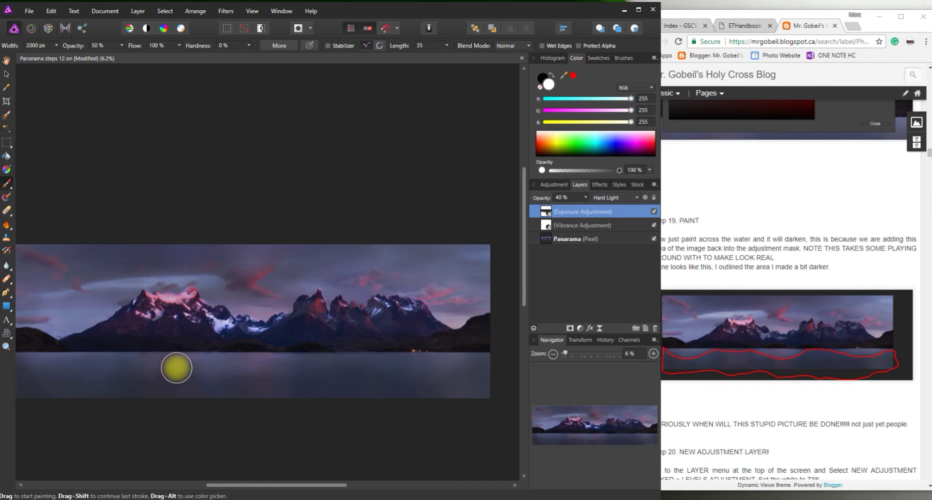
{"action": "mouse_move", "coordinate": [179, 369]}
{"action": "left_mouse_down"}
{"action": "mouse_move", "coordinate": [387, 375]}
{"action": "mouse_move", "coordinate": [325, 380]}
{"action": "left_mouse_up"}
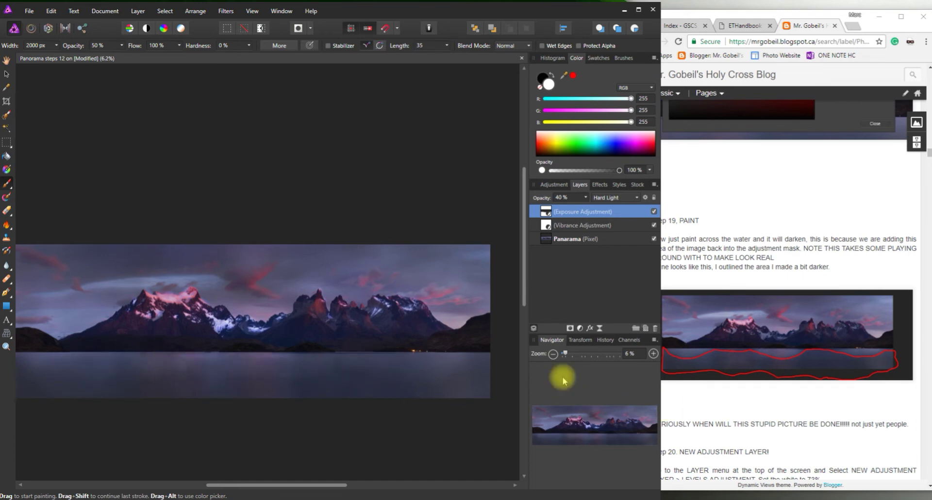
- Read the blog's Step 20, New Adjustment Layer: a Levels adjustment with white at 73%
{"action": "left_click", "coordinate": [785, 423]}
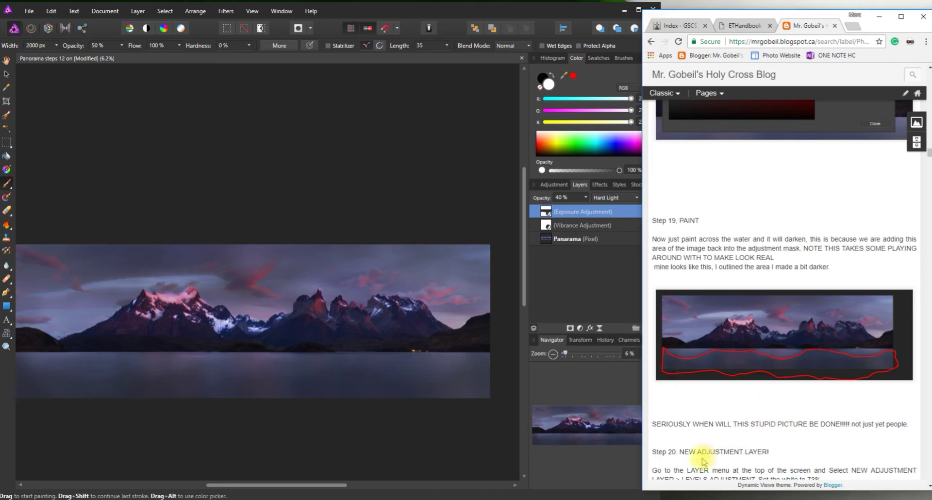
{"action": "scroll", "coordinate": [702, 454], "scroll_direction": "down", "scroll_amount": 3}
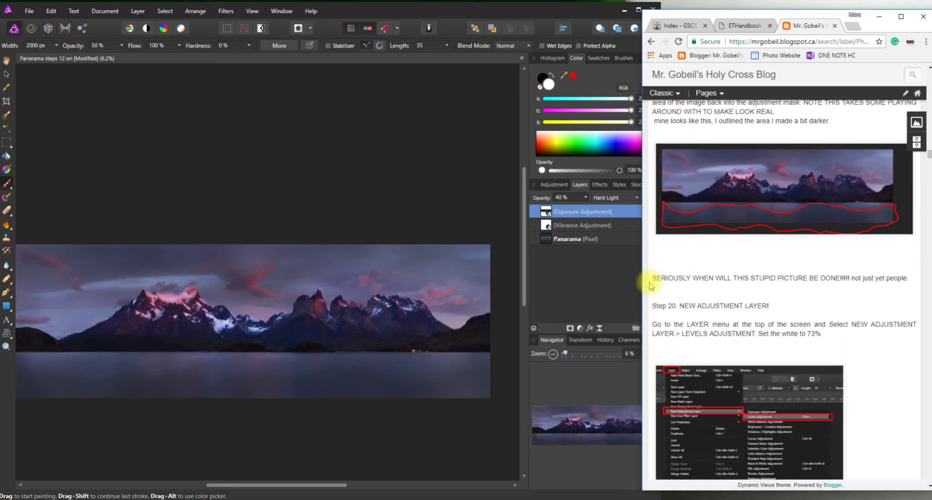
{"action": "left_click_drag", "start_coordinate": [653, 279], "coordinate": [911, 284]}
{"action": "left_click", "coordinate": [852, 277]}
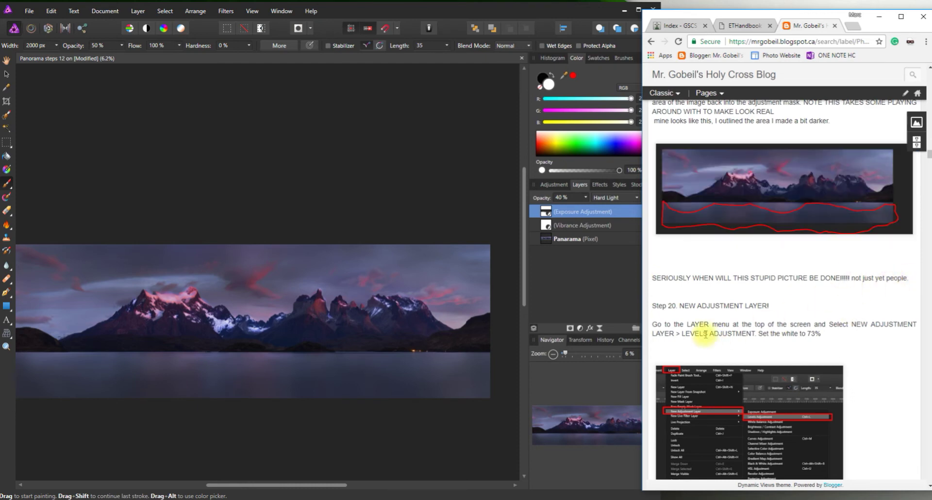
{"action": "left_click_drag", "start_coordinate": [701, 314], "coordinate": [783, 315]}
{"action": "left_click", "coordinate": [725, 321]}
{"action": "scroll", "coordinate": [678, 340], "scroll_direction": "down", "scroll_amount": 1}
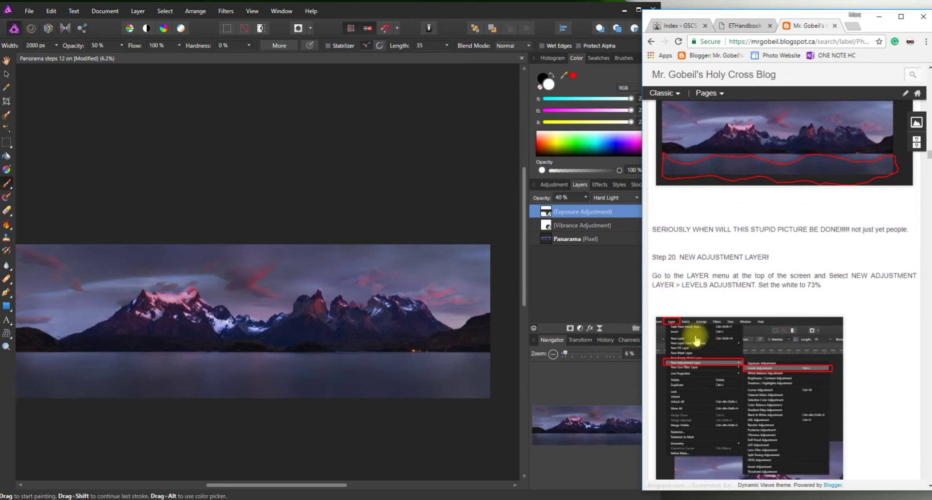
{"action": "scroll", "coordinate": [760, 298], "scroll_direction": "down", "scroll_amount": 2}
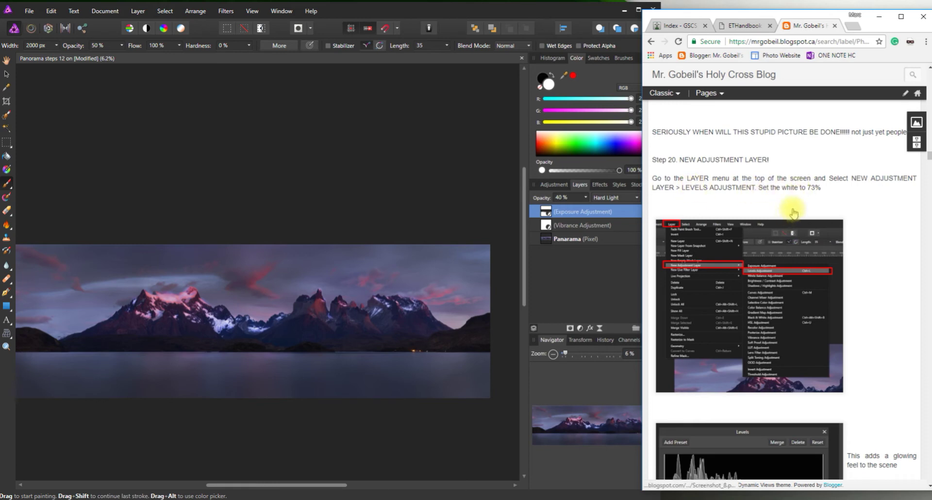
- Add a Levels adjustment layer and drag its White Level down to 73%
{"action": "left_click", "coordinate": [138, 10]}
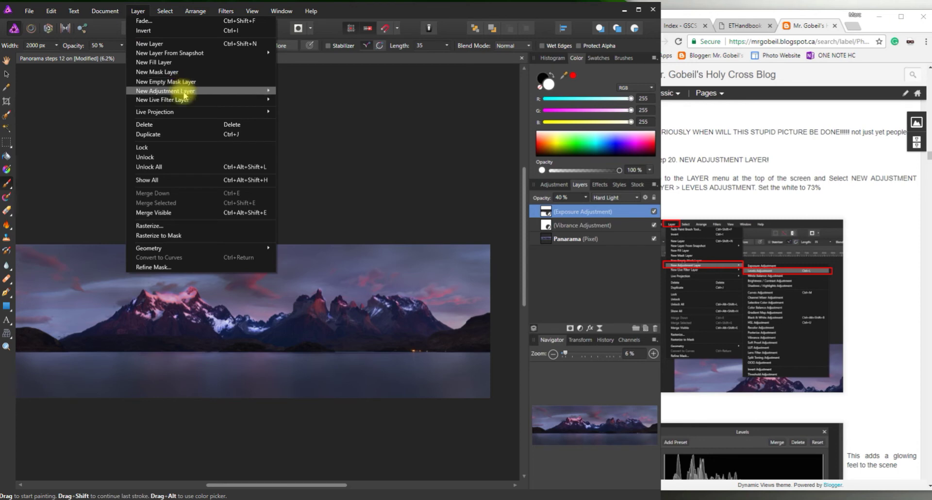
{"action": "mouse_move", "coordinate": [185, 93]}
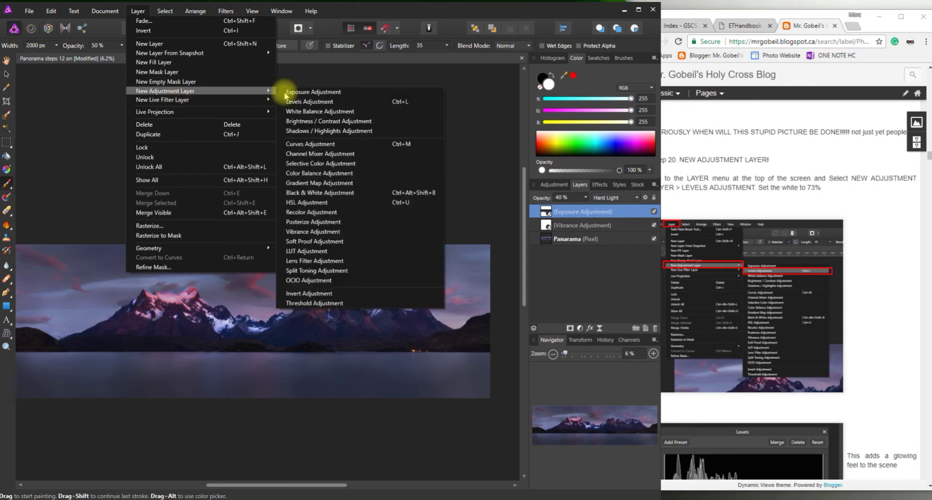
{"action": "left_click", "coordinate": [308, 101]}
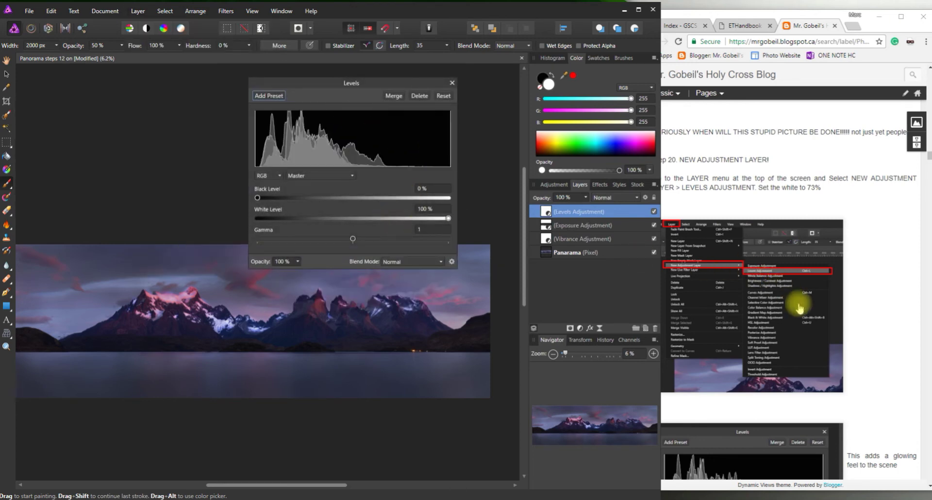
{"action": "scroll", "coordinate": [764, 419], "scroll_direction": "down", "scroll_amount": 3}
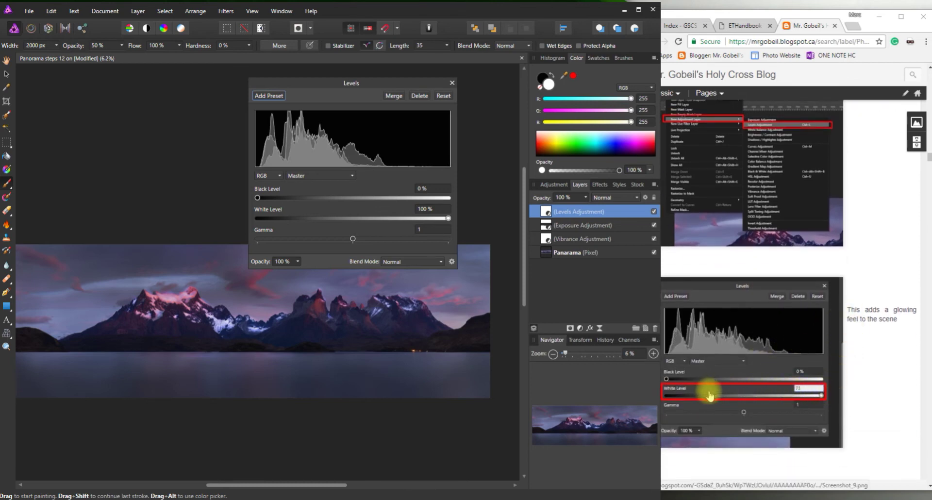
{"action": "scroll", "coordinate": [750, 318], "scroll_direction": "up", "scroll_amount": 2}
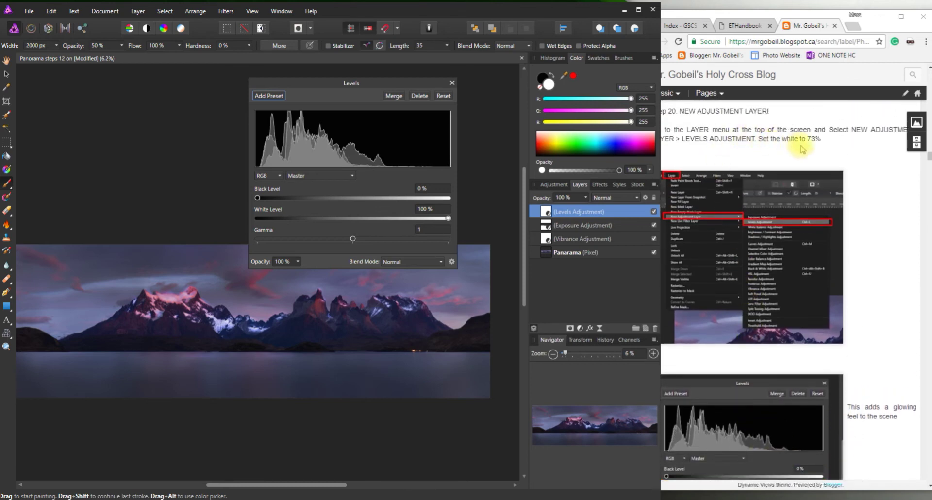
{"action": "scroll", "coordinate": [823, 305], "scroll_direction": "down", "scroll_amount": 5}
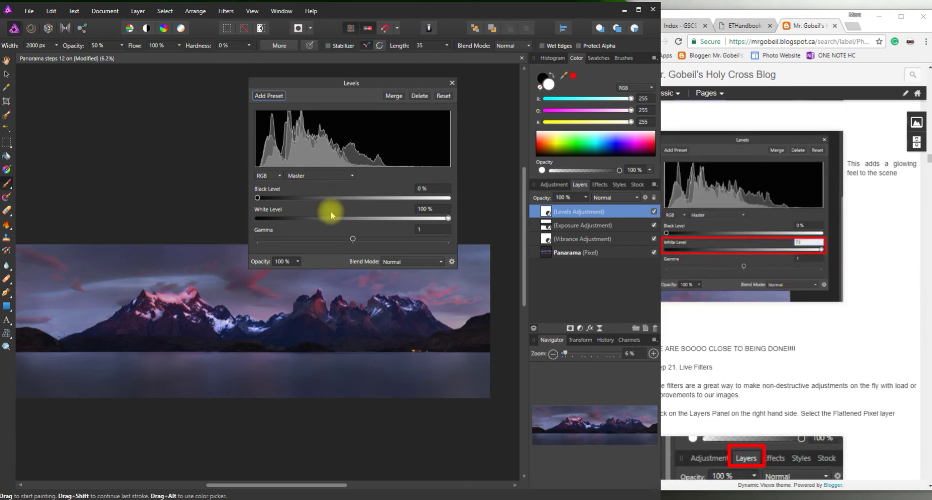
{"action": "left_click_drag", "start_coordinate": [443, 222], "coordinate": [403, 224]}
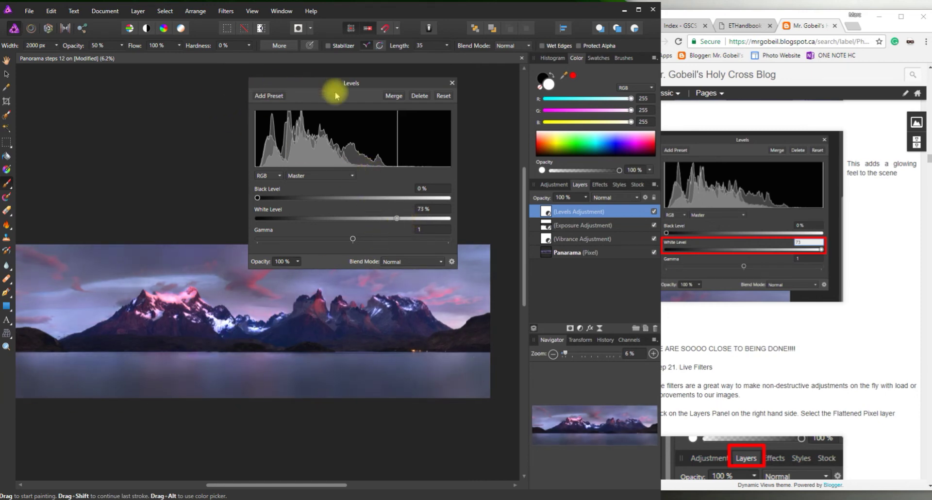
- Close the Levels dialog and toggle the Levels layer on and off to compare
{"action": "left_click", "coordinate": [452, 84]}
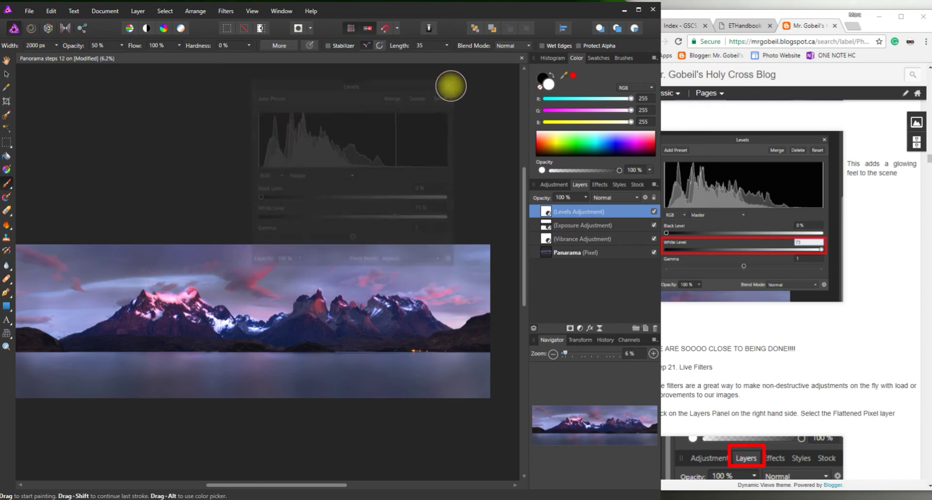
{"action": "left_click", "coordinate": [654, 213]}
{"action": "left_click", "coordinate": [654, 213]}
{"action": "left_click", "coordinate": [654, 212]}
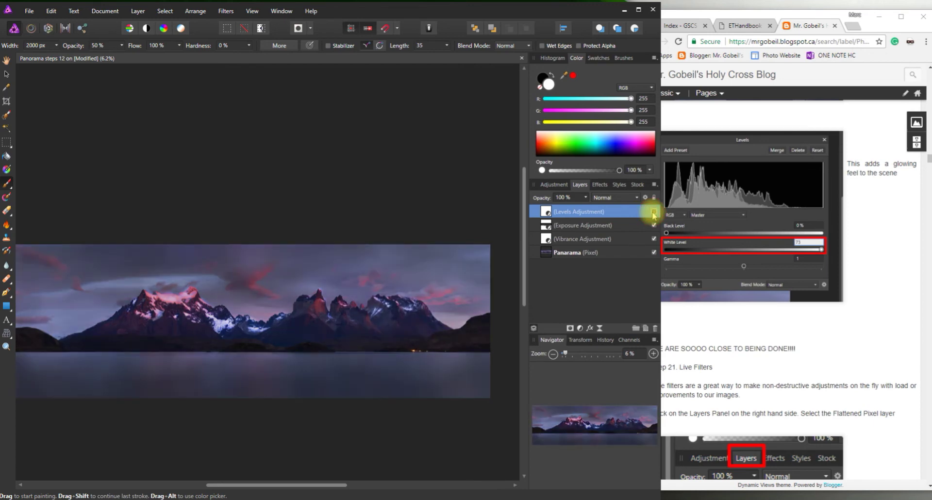
{"action": "left_click", "coordinate": [654, 213]}
{"action": "left_click", "coordinate": [653, 212]}
{"action": "left_click", "coordinate": [653, 213]}
{"action": "left_click", "coordinate": [653, 212]}
{"action": "left_click", "coordinate": [653, 212]}
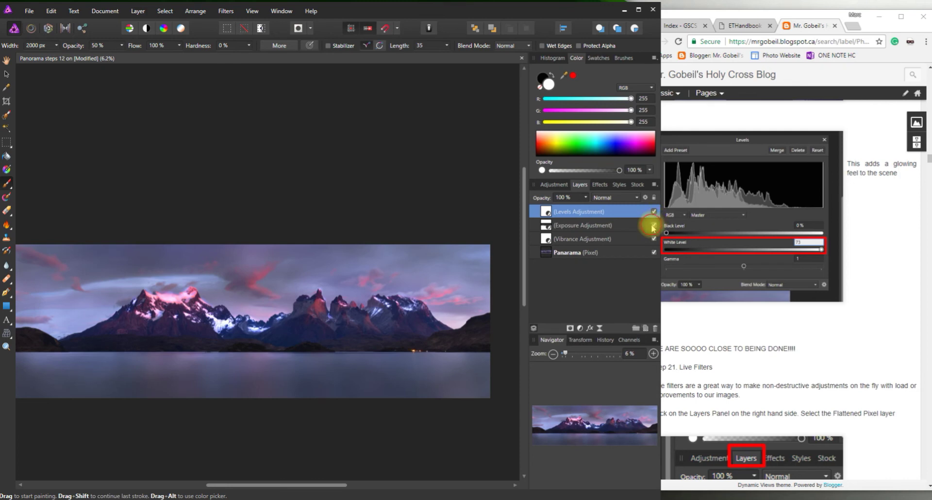
- Toggle the Exposure and Vibrance layers to compare, leave them on, and read the blog
{"action": "left_click", "coordinate": [653, 226]}
{"action": "left_click", "coordinate": [654, 226]}
{"action": "left_click", "coordinate": [654, 225]}
{"action": "left_click", "coordinate": [654, 226]}
{"action": "left_click", "coordinate": [654, 239]}
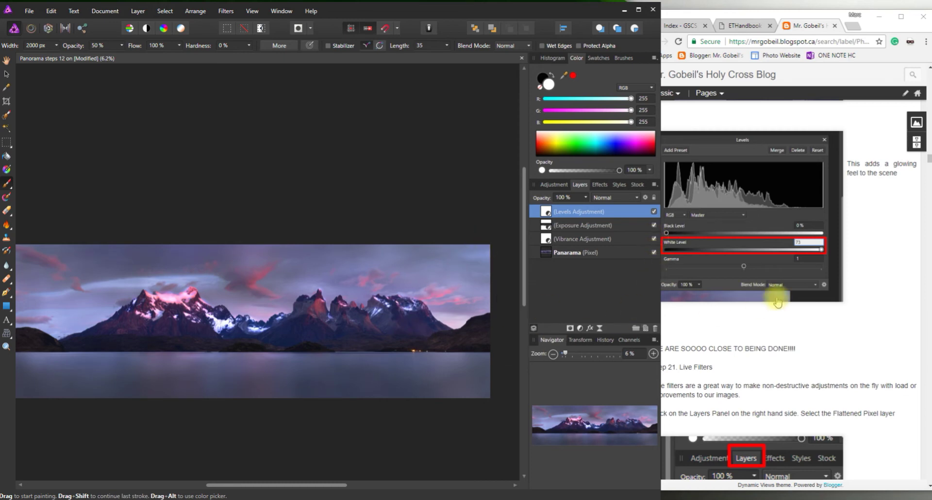
{"action": "left_click", "coordinate": [834, 351]}
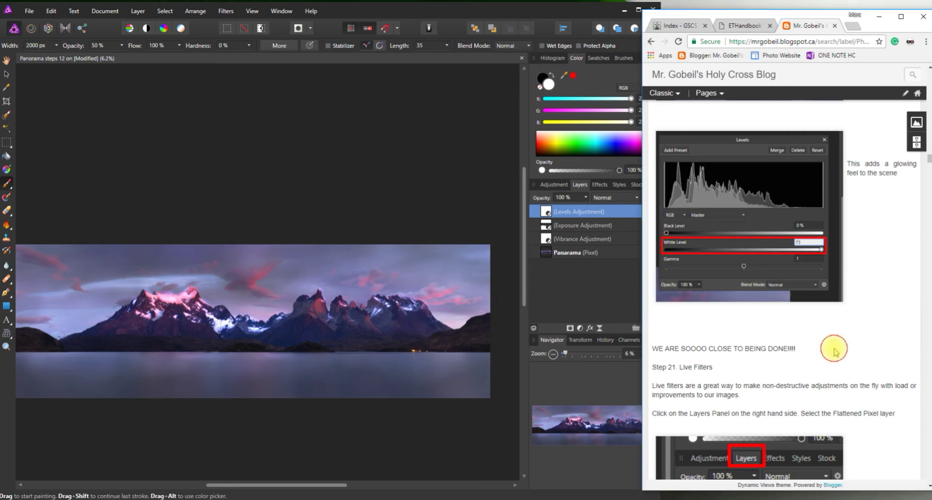
{"action": "triple_click", "coordinate": [796, 347]}
- Read Step 21, Live Filters, in the blog and select the Panarama pixel layer
{"action": "scroll", "coordinate": [759, 386], "scroll_direction": "down", "scroll_amount": 4}
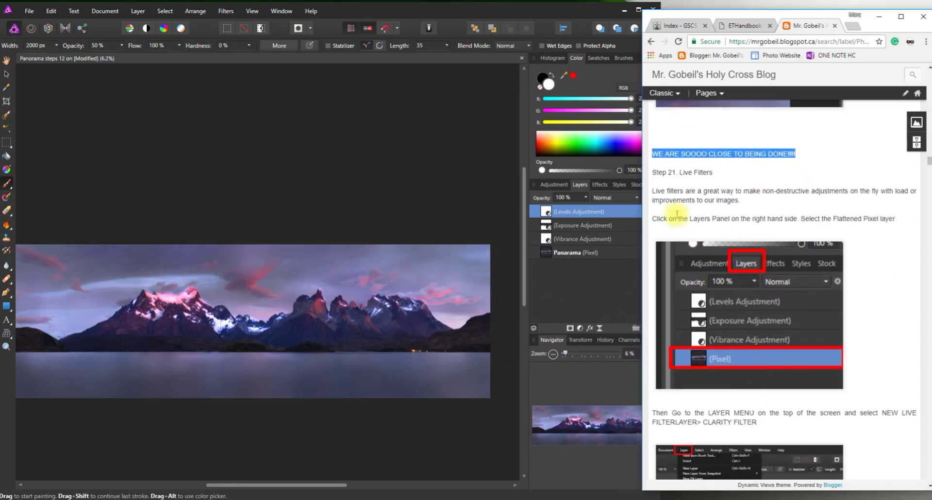
{"action": "left_click_drag", "start_coordinate": [652, 171], "coordinate": [712, 188]}
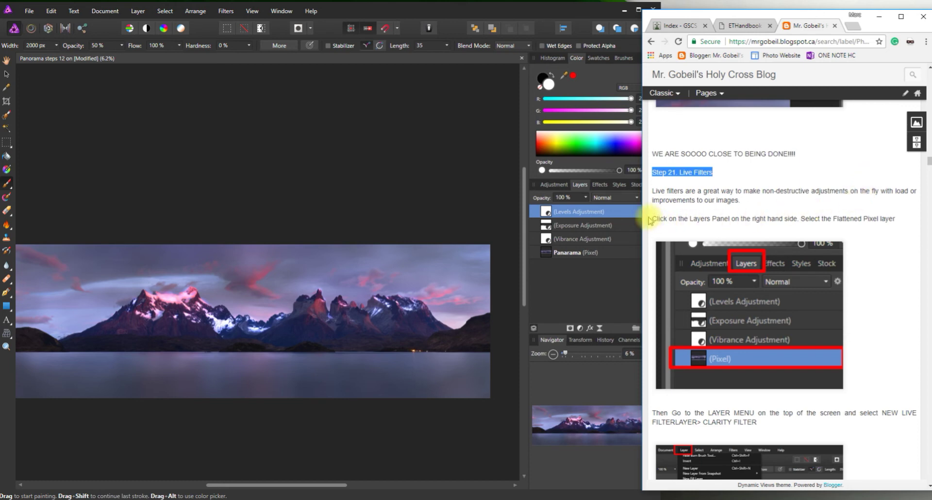
{"action": "left_click_drag", "start_coordinate": [651, 219], "coordinate": [899, 224]}
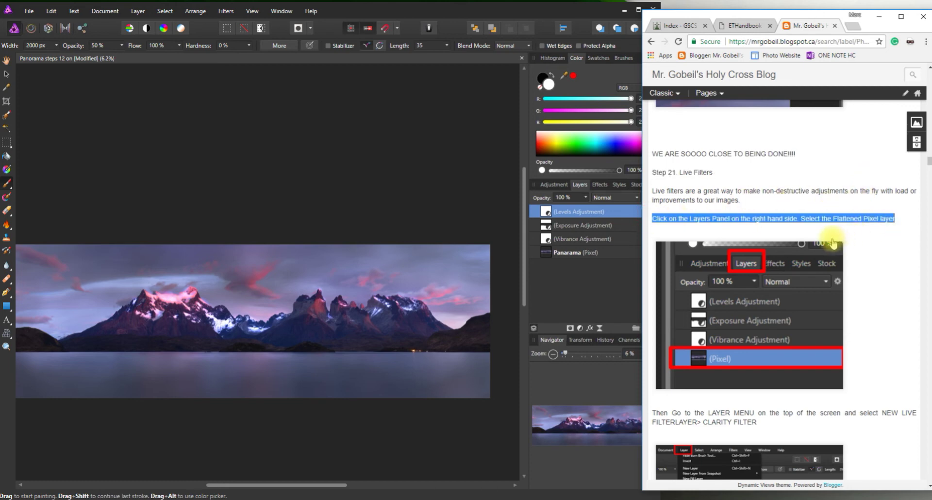
{"action": "left_click", "coordinate": [872, 229]}
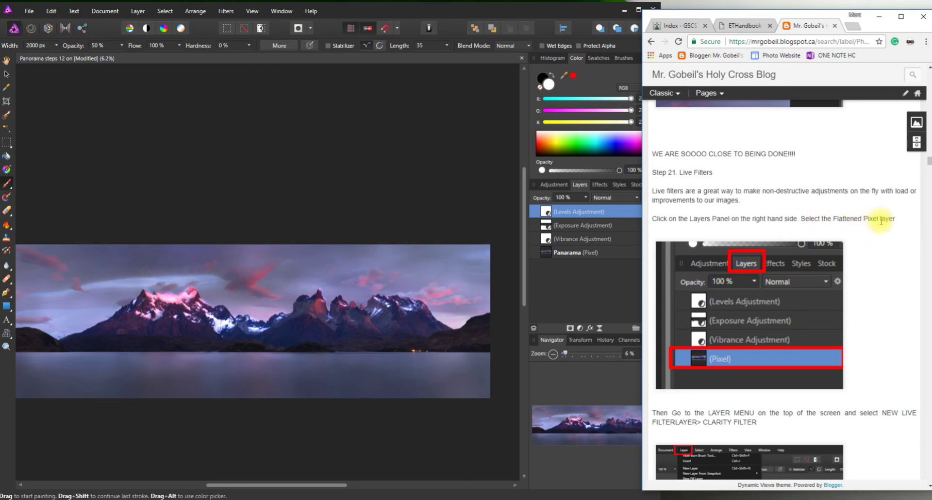
{"action": "left_click", "coordinate": [574, 258]}
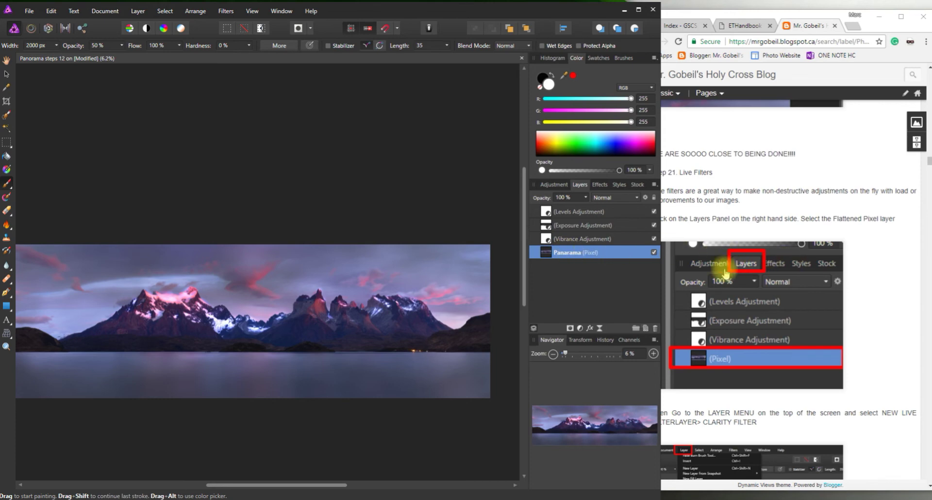
{"action": "scroll", "coordinate": [825, 369], "scroll_direction": "down", "scroll_amount": 1}
- Add a live Clarity filter via Layer > New Live Filter Layer > Clarity Filter
{"action": "left_click", "coordinate": [858, 339]}
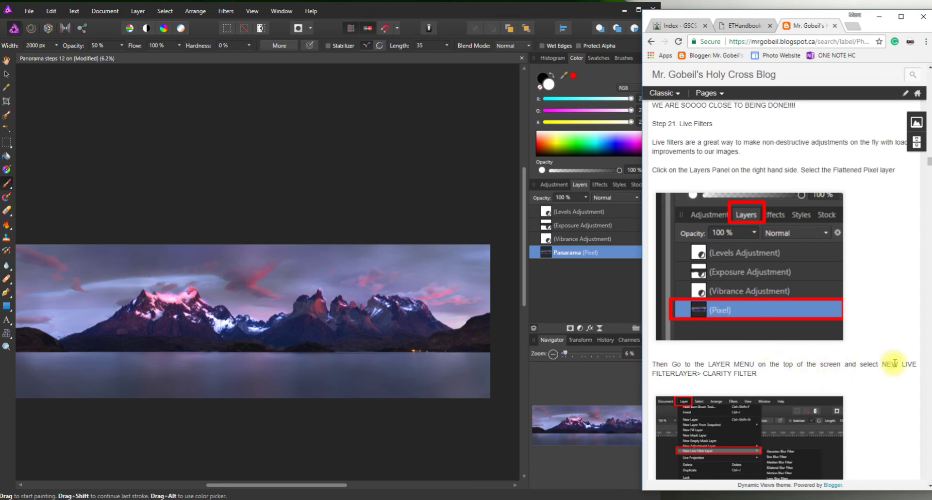
{"action": "left_click", "coordinate": [137, 12]}
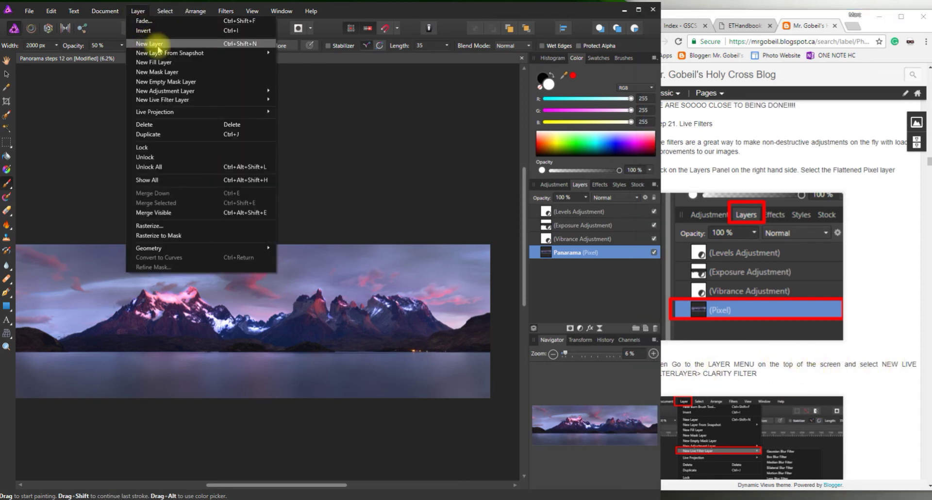
{"action": "mouse_move", "coordinate": [175, 91]}
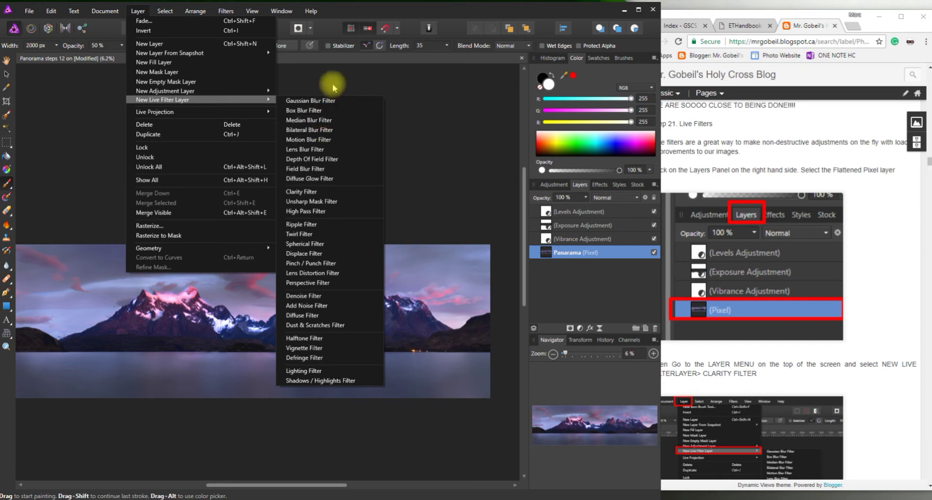
{"action": "left_click", "coordinate": [312, 193]}
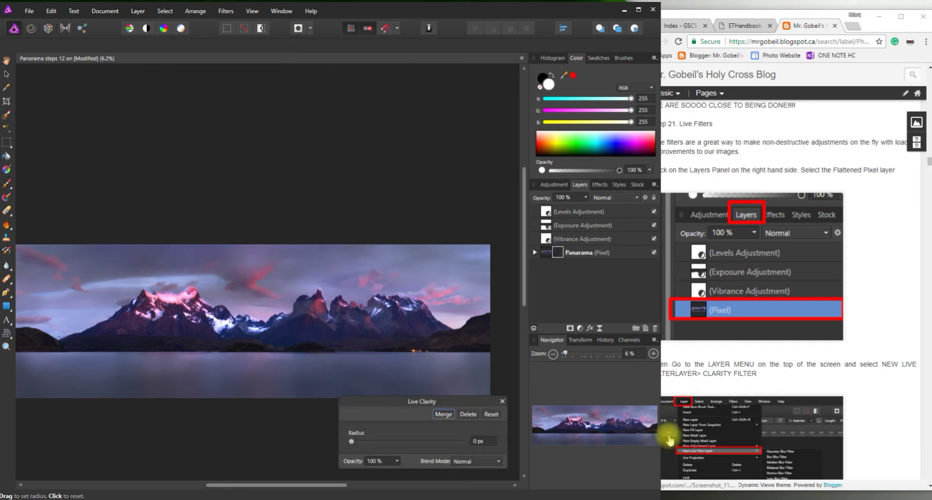
- Check the blog, then set the Clarity filter's Radius to 4 px
{"action": "left_click", "coordinate": [835, 386]}
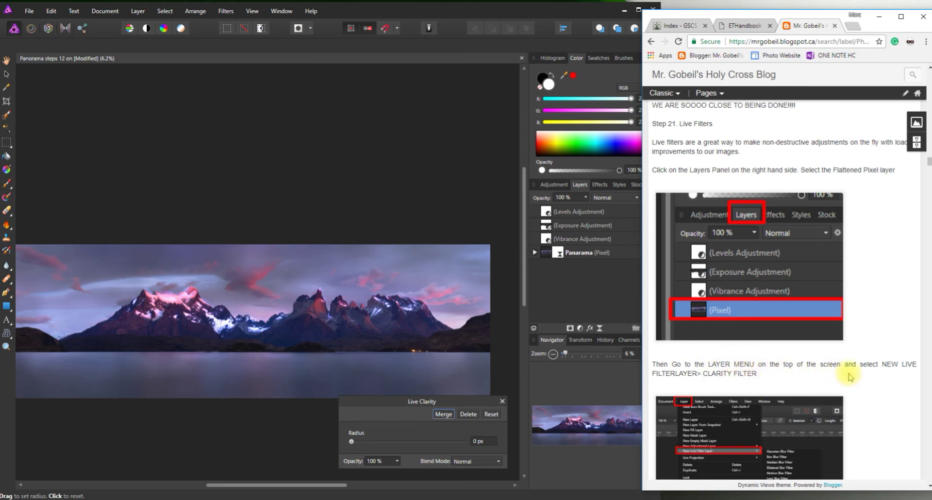
{"action": "scroll", "coordinate": [793, 377], "scroll_direction": "down", "scroll_amount": 2}
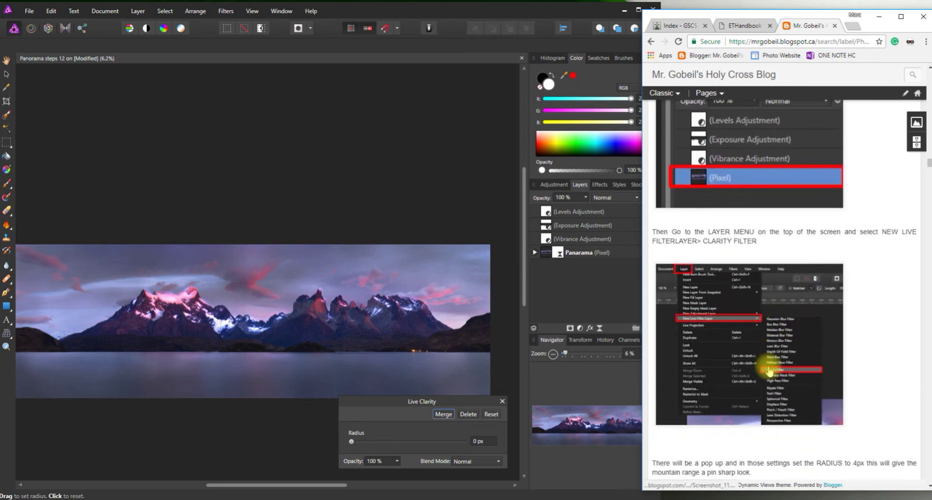
{"action": "scroll", "coordinate": [769, 371], "scroll_direction": "down", "scroll_amount": 2}
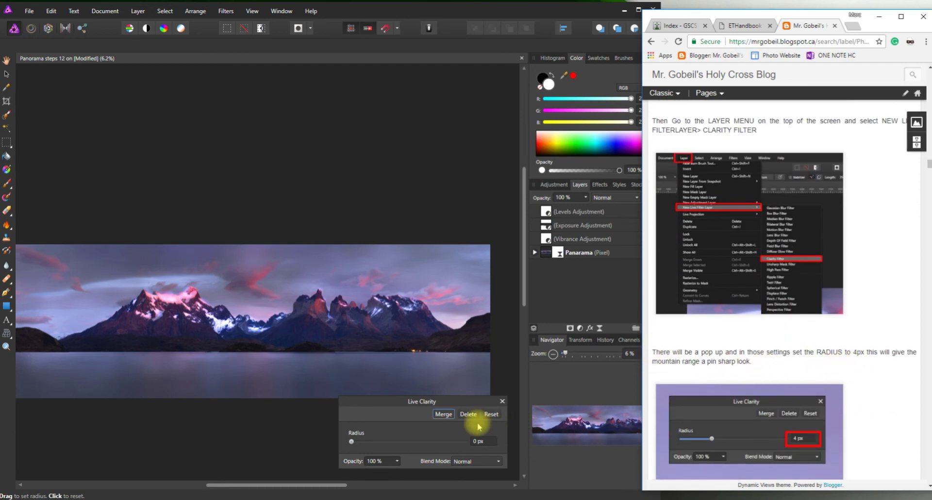
{"action": "left_click", "coordinate": [475, 441]}
{"action": "type", "text": "4"}
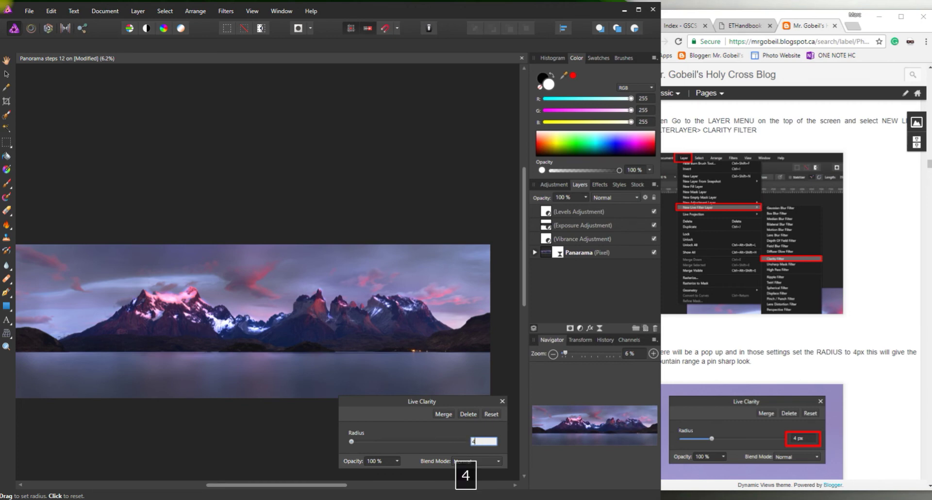
{"action": "key", "text": "Return"}
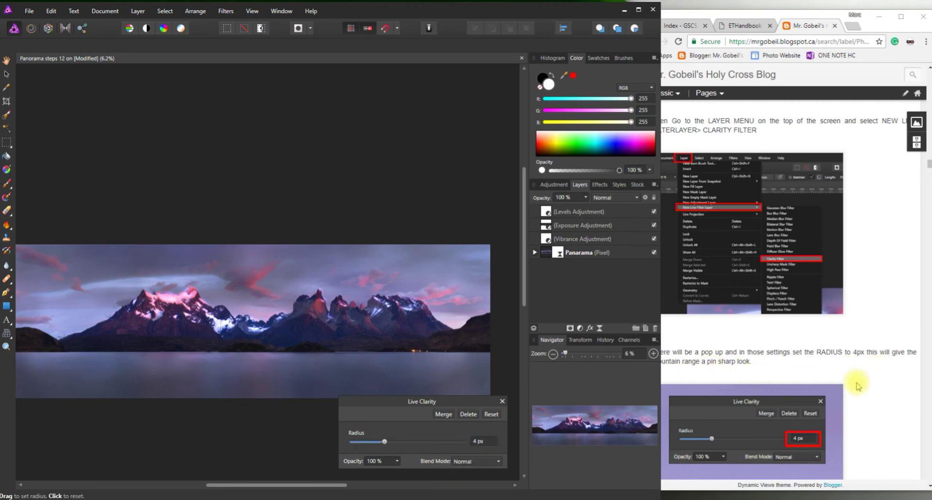
- View the Live Clarity example image, reopen the Panorama Assignment post and scroll to Step 22, Add Gaussian Blur
{"action": "left_click", "coordinate": [825, 386]}
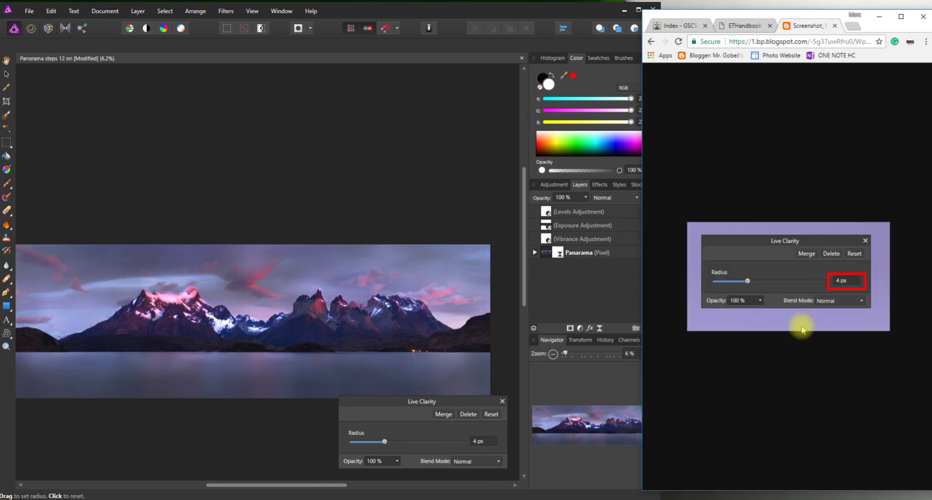
{"action": "left_click", "coordinate": [652, 43]}
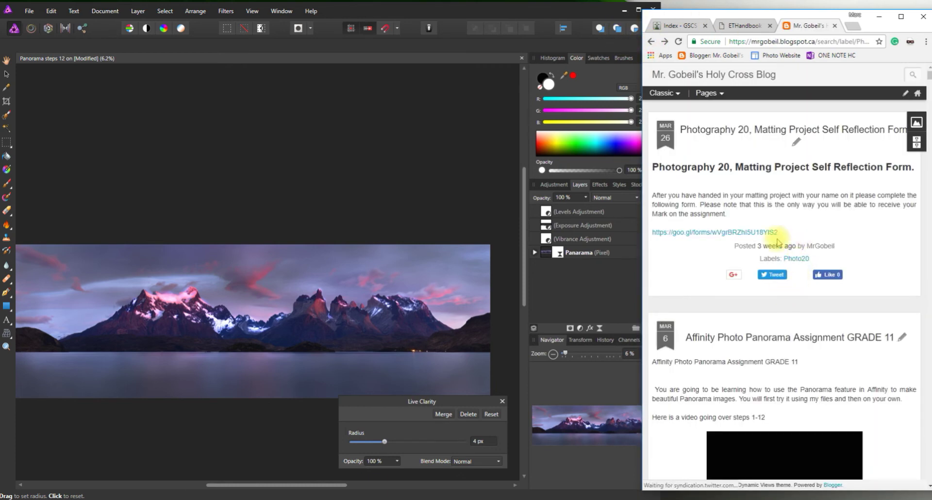
{"action": "left_click", "coordinate": [783, 339]}
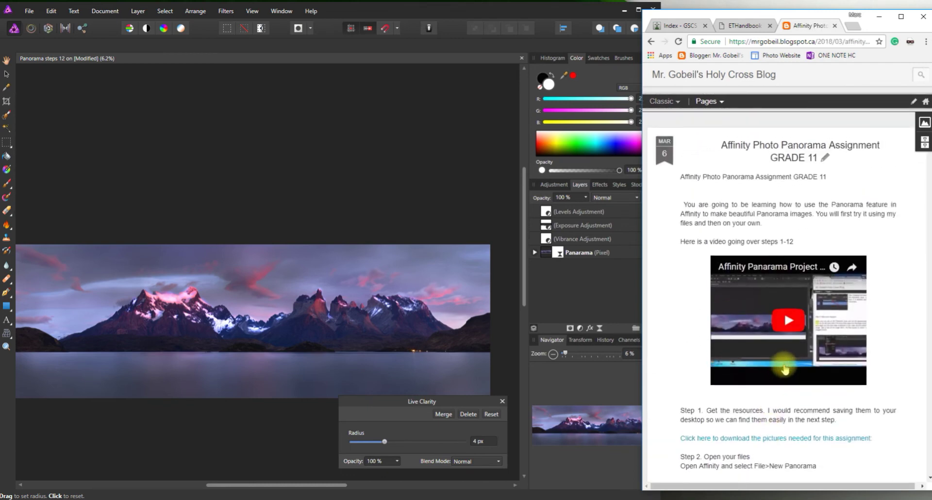
{"action": "scroll", "coordinate": [895, 311], "scroll_direction": "down", "scroll_amount": 15}
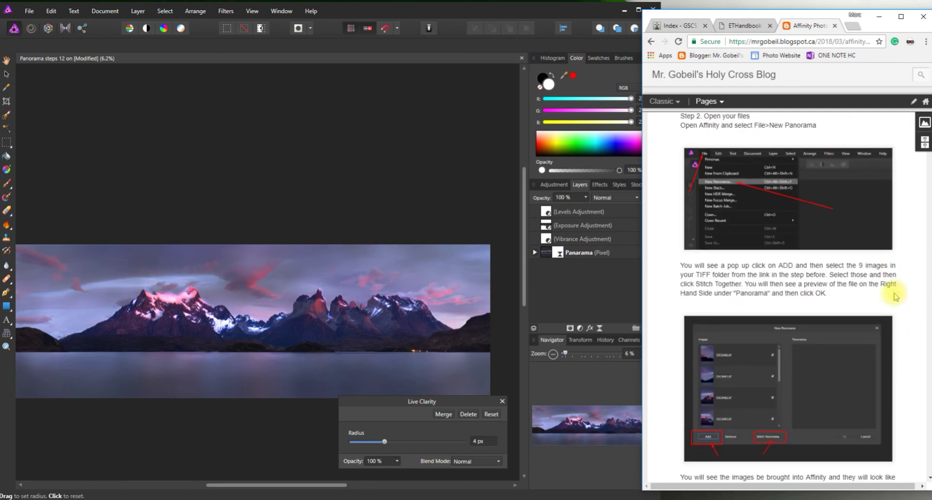
{"action": "scroll", "coordinate": [892, 299], "scroll_direction": "down", "scroll_amount": 9}
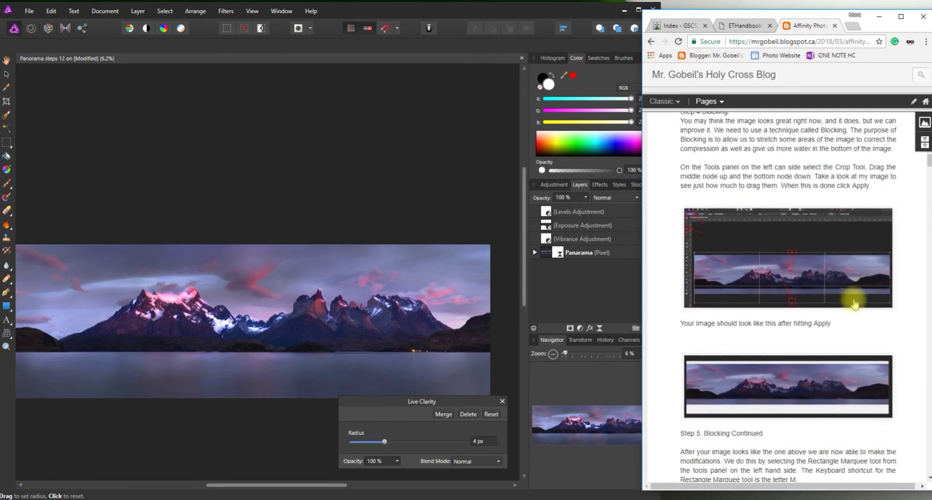
{"action": "scroll", "coordinate": [845, 306], "scroll_direction": "down", "scroll_amount": 6}
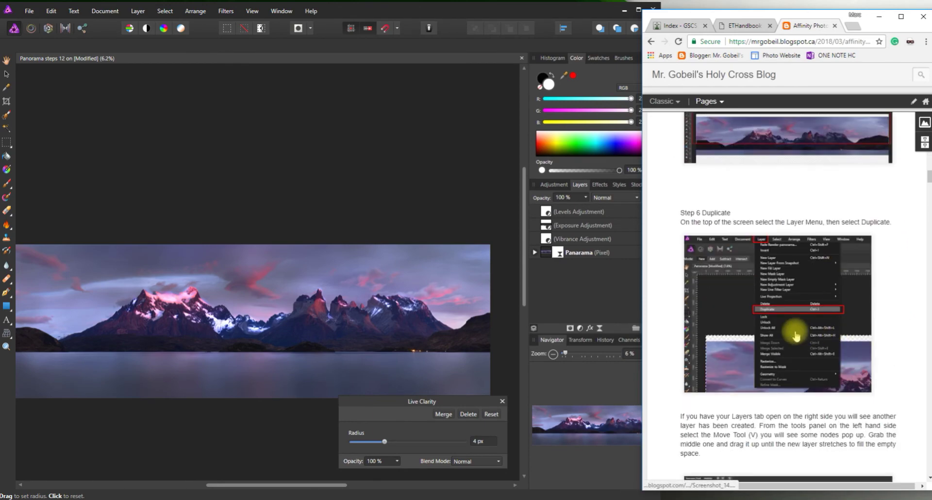
{"action": "scroll", "coordinate": [796, 335], "scroll_direction": "down", "scroll_amount": 20}
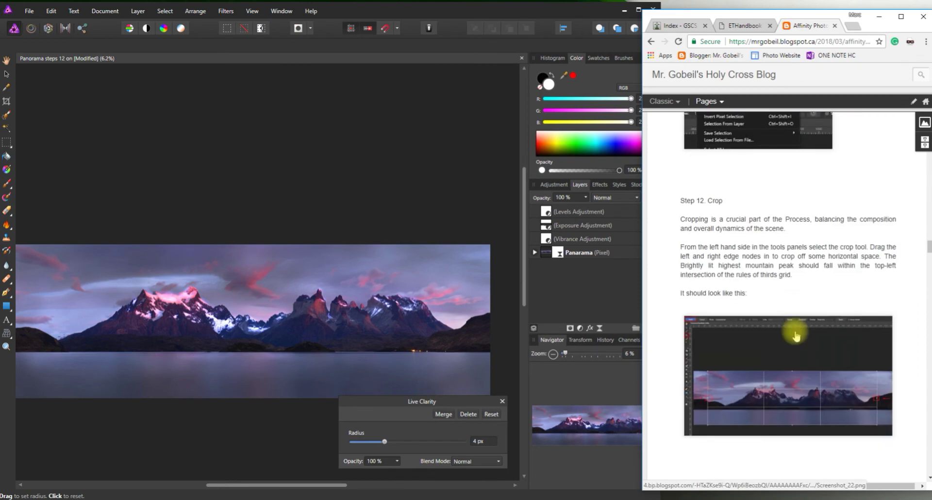
{"action": "scroll", "coordinate": [796, 335], "scroll_direction": "down", "scroll_amount": 20}
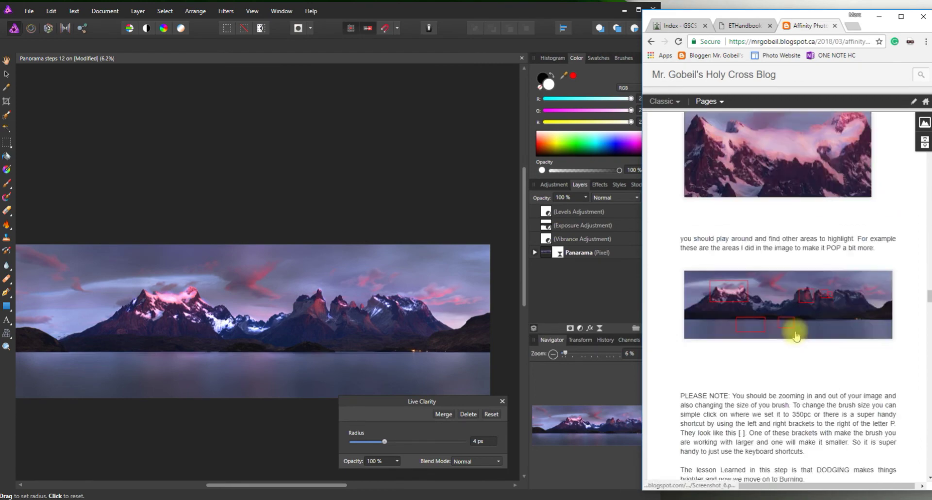
{"action": "scroll", "coordinate": [796, 335], "scroll_direction": "down", "scroll_amount": 10}
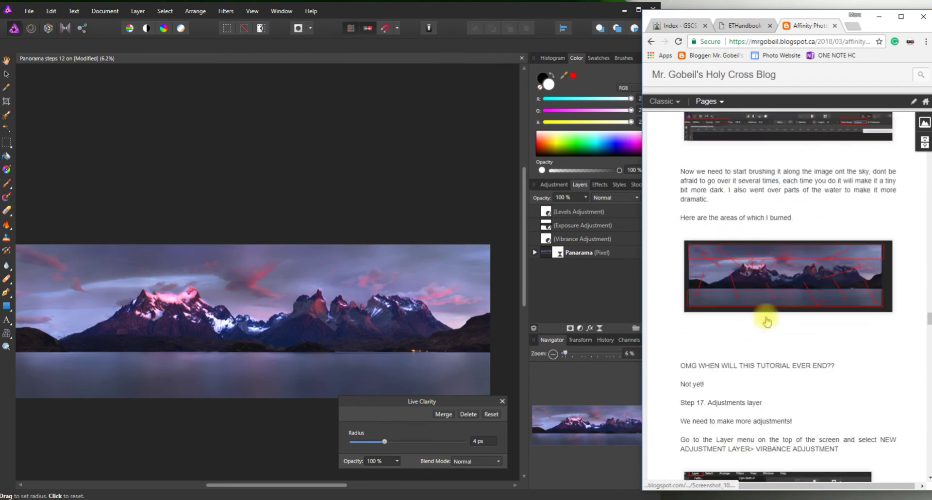
{"action": "scroll", "coordinate": [750, 291], "scroll_direction": "down", "scroll_amount": 9}
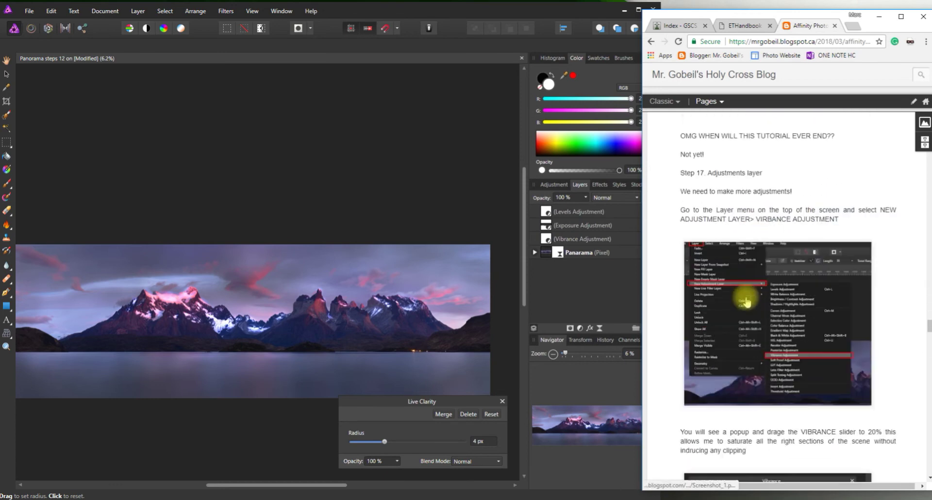
{"action": "scroll", "coordinate": [779, 323], "scroll_direction": "down", "scroll_amount": 8}
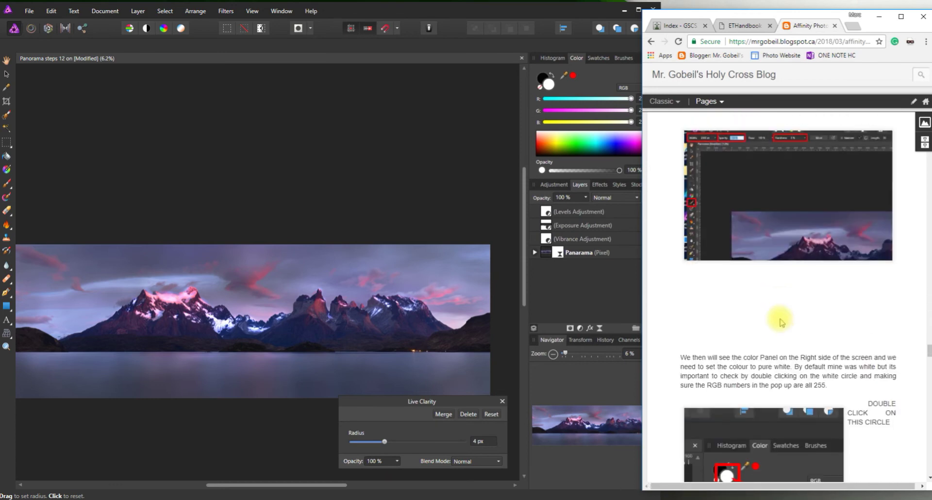
{"action": "scroll", "coordinate": [781, 311], "scroll_direction": "down", "scroll_amount": 9}
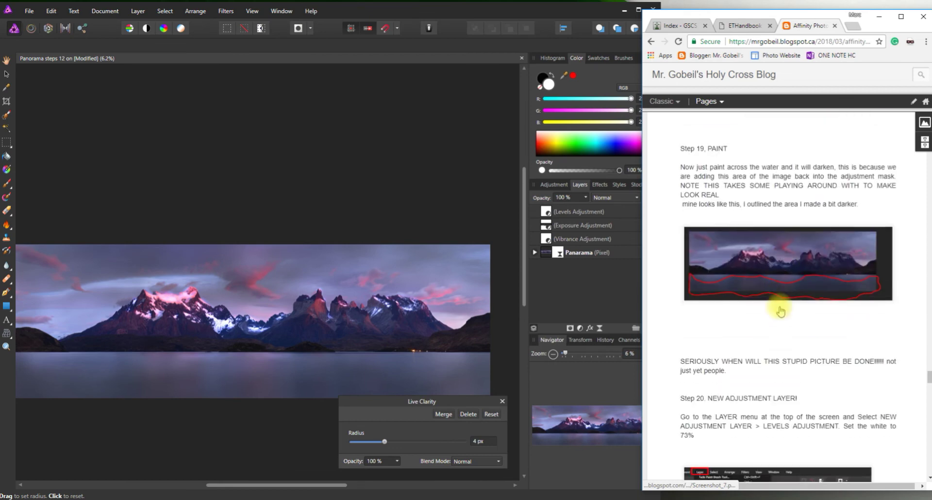
{"action": "scroll", "coordinate": [781, 311], "scroll_direction": "down", "scroll_amount": 10}
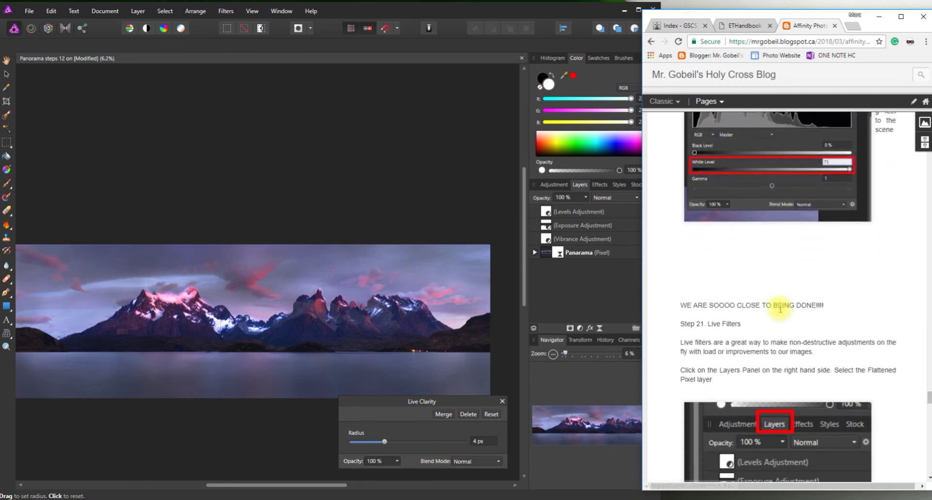
{"action": "scroll", "coordinate": [781, 311], "scroll_direction": "down", "scroll_amount": 6}
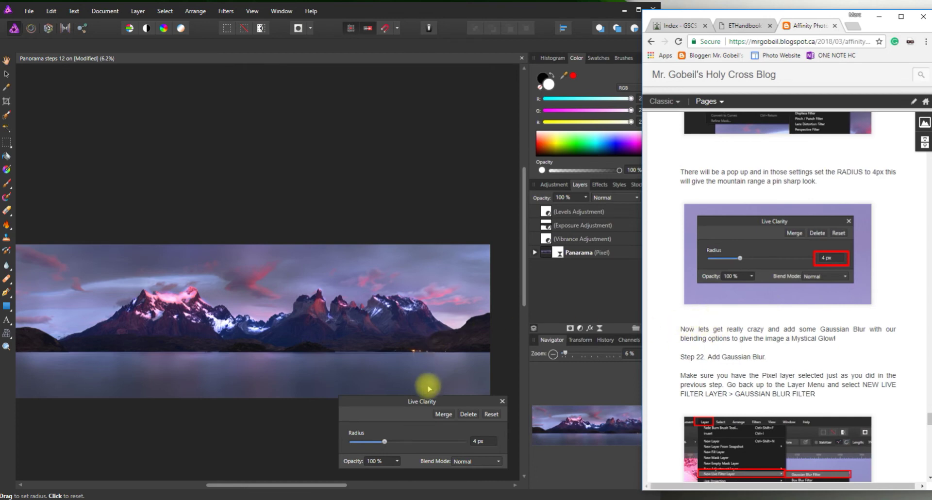
- Preview larger Clarity radii with the slider, then set it back to 4 px and close the dialog
{"action": "left_click_drag", "start_coordinate": [432, 402], "coordinate": [397, 322]}
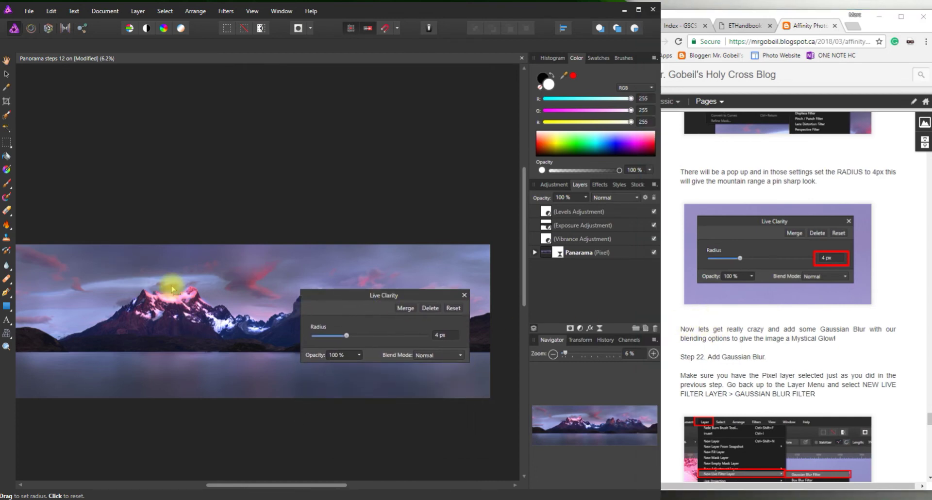
{"action": "scroll", "coordinate": [170, 286], "scroll_direction": "up", "scroll_amount": 5}
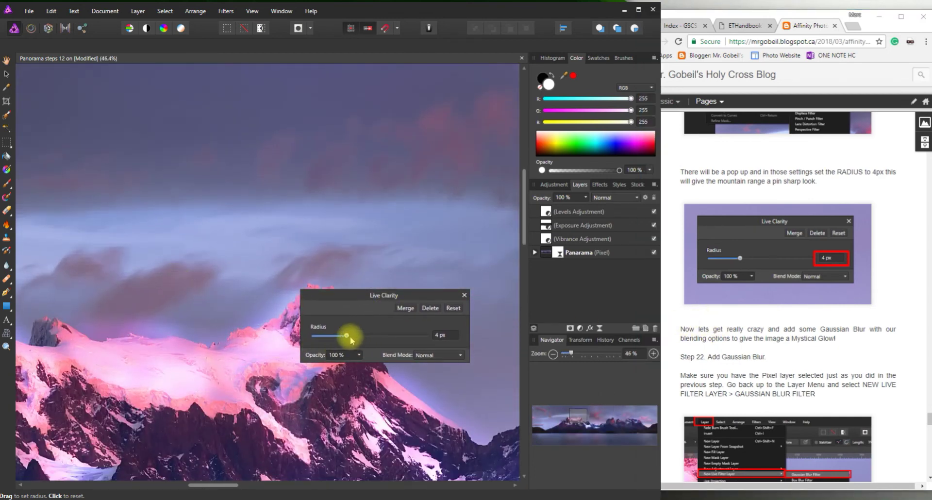
{"action": "left_click_drag", "start_coordinate": [348, 336], "coordinate": [402, 335]}
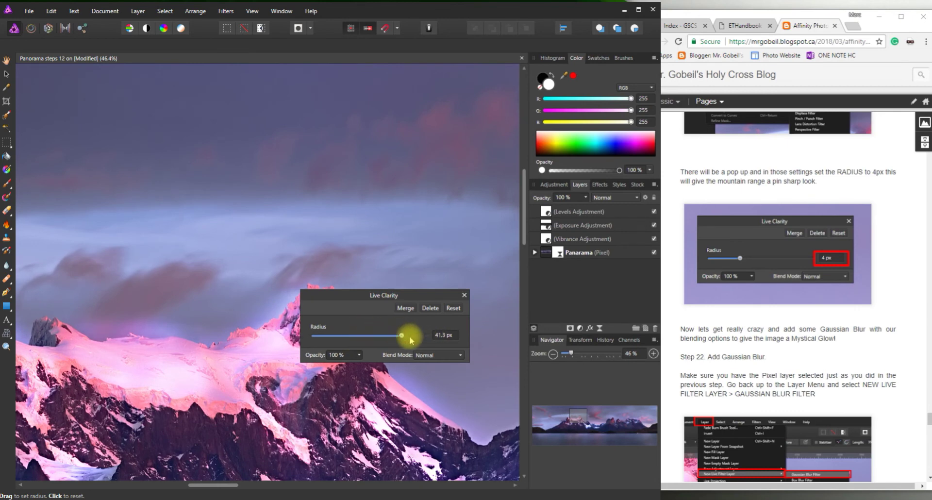
{"action": "left_click_drag", "start_coordinate": [401, 336], "coordinate": [354, 336]}
{"action": "left_click", "coordinate": [444, 335]}
{"action": "type", "text": "4"}
{"action": "key", "text": "Return"}
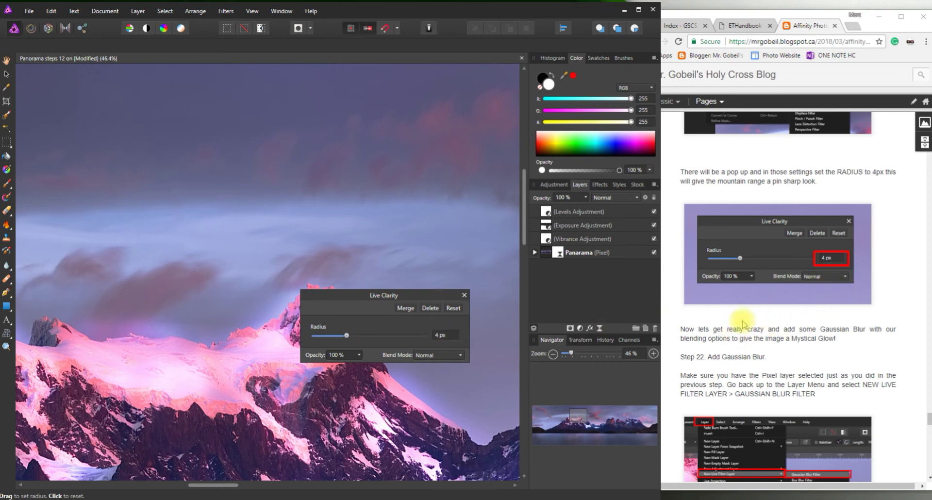
{"action": "left_click", "coordinate": [465, 295]}
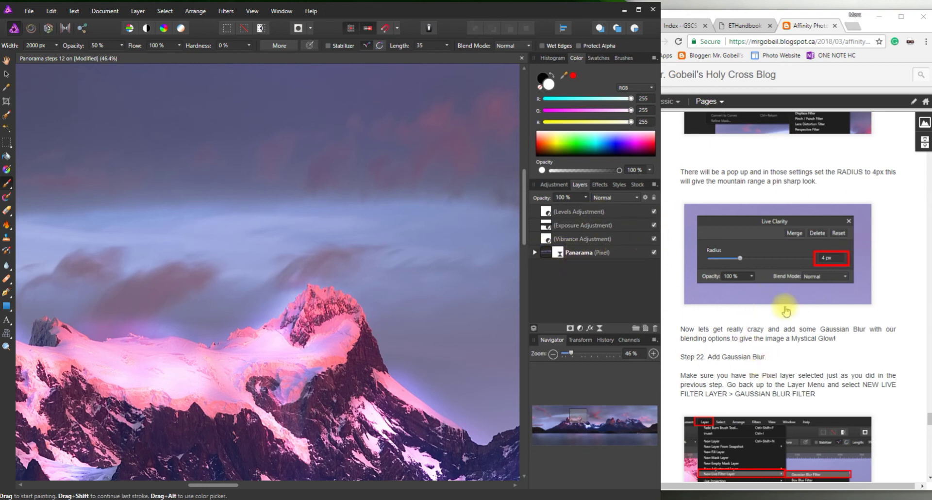
- Read the blog's Step 22 Gaussian Blur instructions, then select the Panarama pixel layer in Affinity Photo
{"action": "scroll", "coordinate": [753, 325], "scroll_direction": "down", "scroll_amount": 1}
{"action": "scroll", "coordinate": [753, 325], "scroll_direction": "down", "scroll_amount": 1}
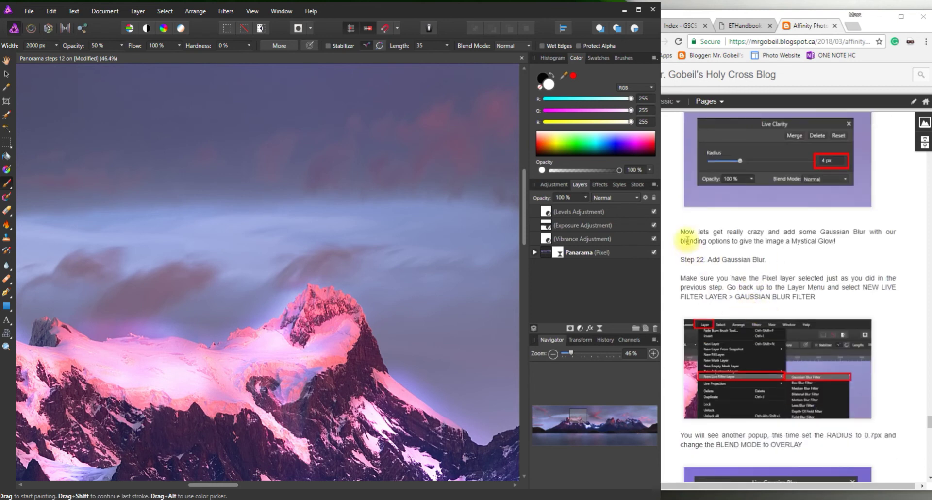
{"action": "left_click", "coordinate": [680, 227]}
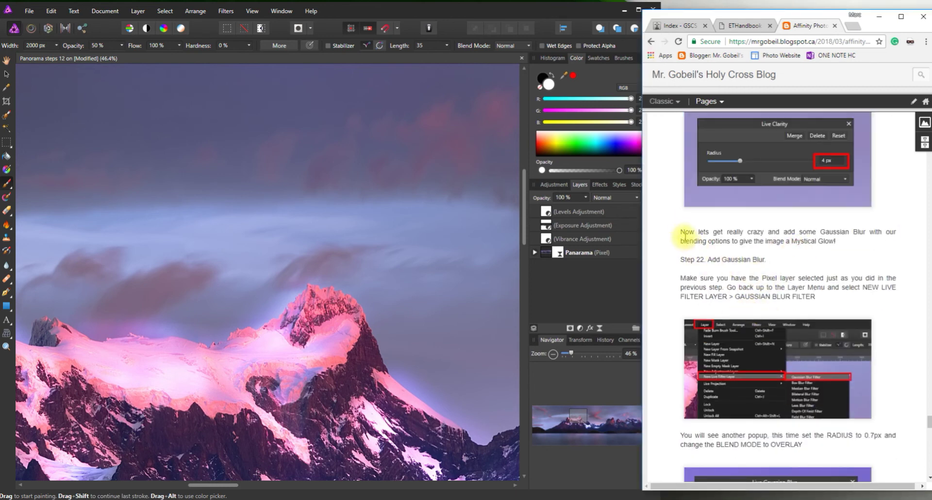
{"action": "left_click_drag", "start_coordinate": [684, 240], "coordinate": [869, 246]}
{"action": "left_click", "coordinate": [855, 243]}
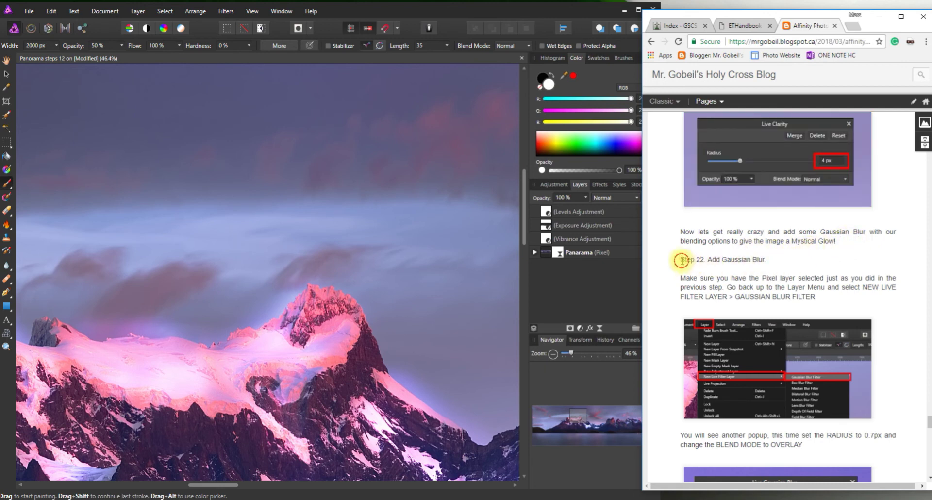
{"action": "left_click_drag", "start_coordinate": [697, 262], "coordinate": [766, 260]}
{"action": "left_click", "coordinate": [732, 279]}
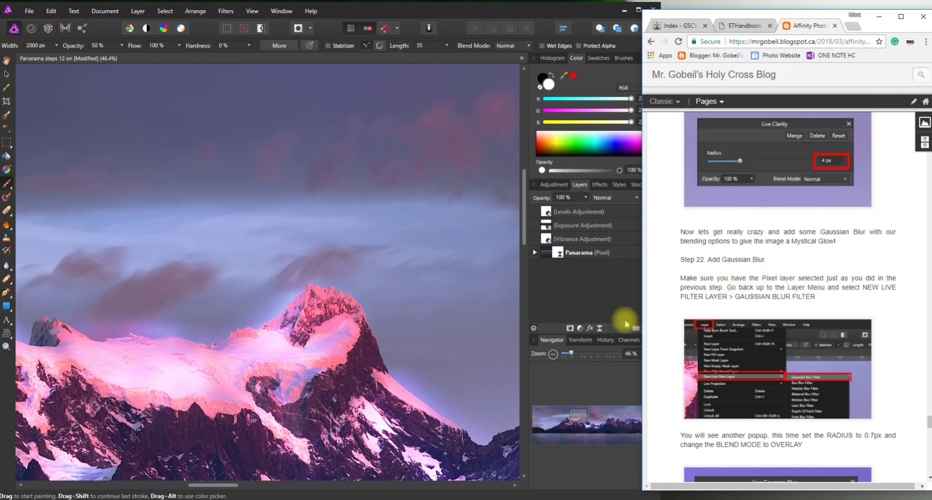
{"action": "left_click", "coordinate": [601, 305]}
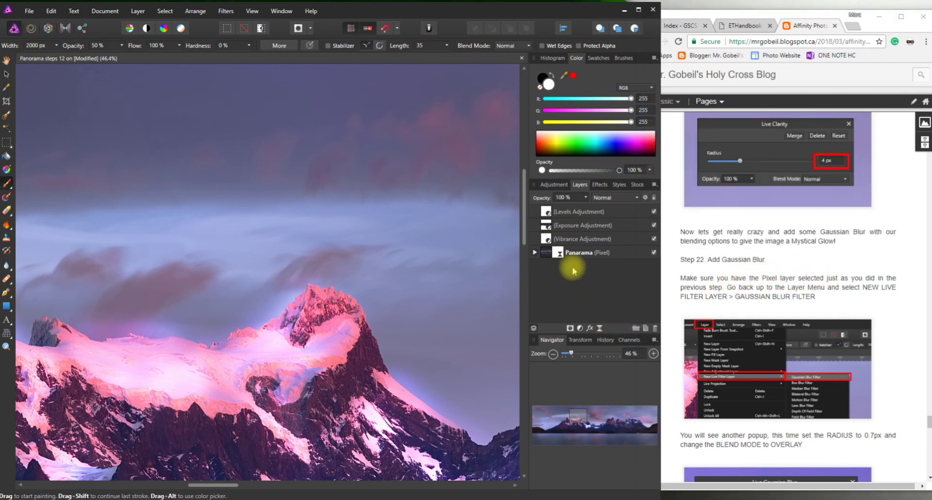
{"action": "left_click", "coordinate": [623, 254]}
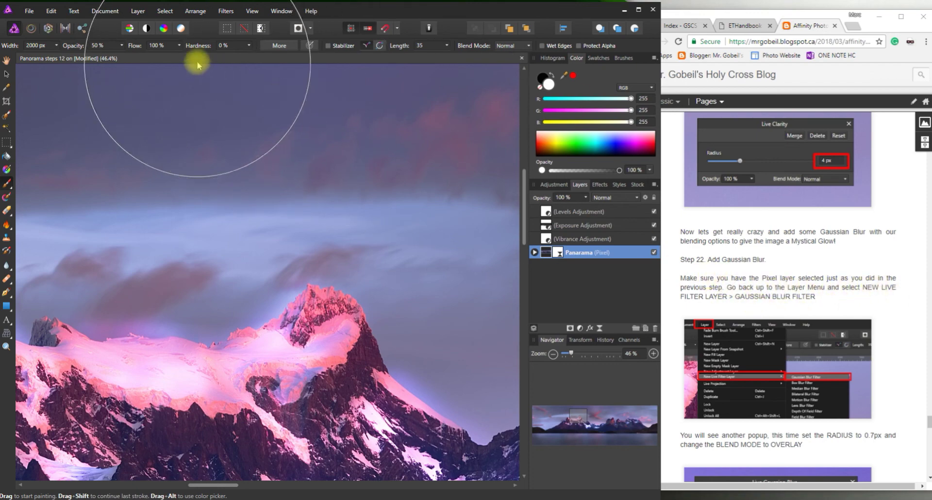
- Add a Gaussian Blur live filter layer from the Layer > New Live Filter Layer menu
{"action": "left_click", "coordinate": [165, 11]}
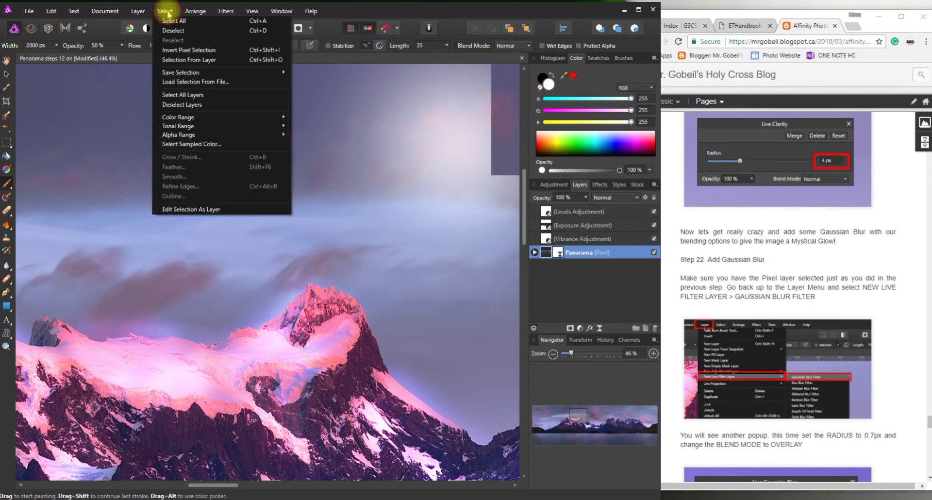
{"action": "left_click", "coordinate": [138, 11]}
{"action": "mouse_move", "coordinate": [162, 103]}
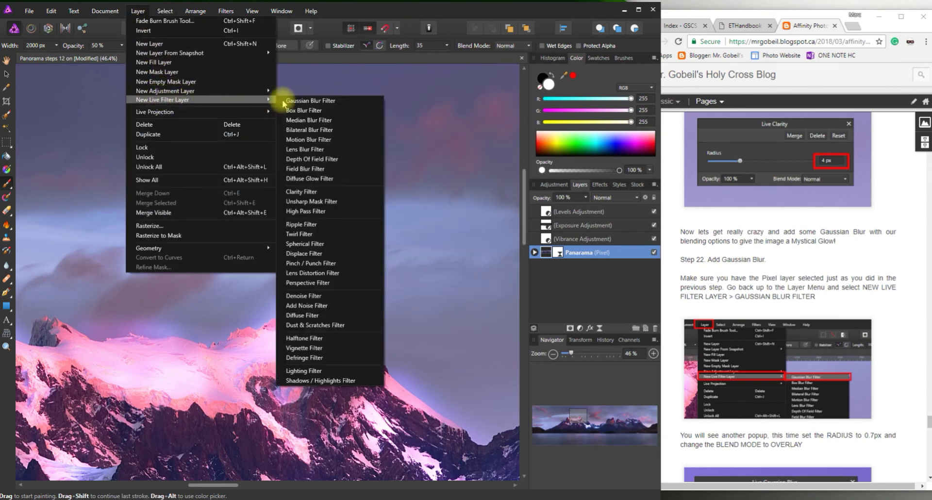
{"action": "left_click", "coordinate": [332, 103]}
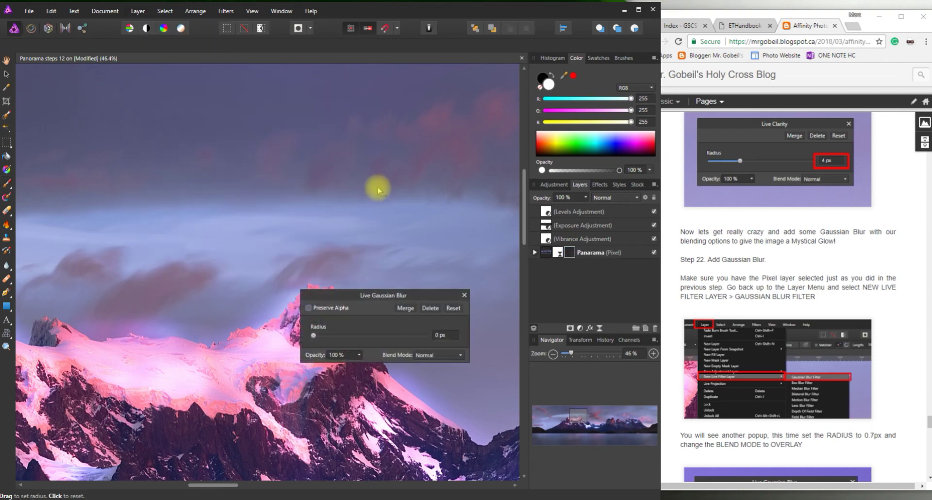
{"action": "scroll", "coordinate": [832, 384], "scroll_direction": "down", "scroll_amount": 1}
{"action": "scroll", "coordinate": [787, 297], "scroll_direction": "down", "scroll_amount": 5}
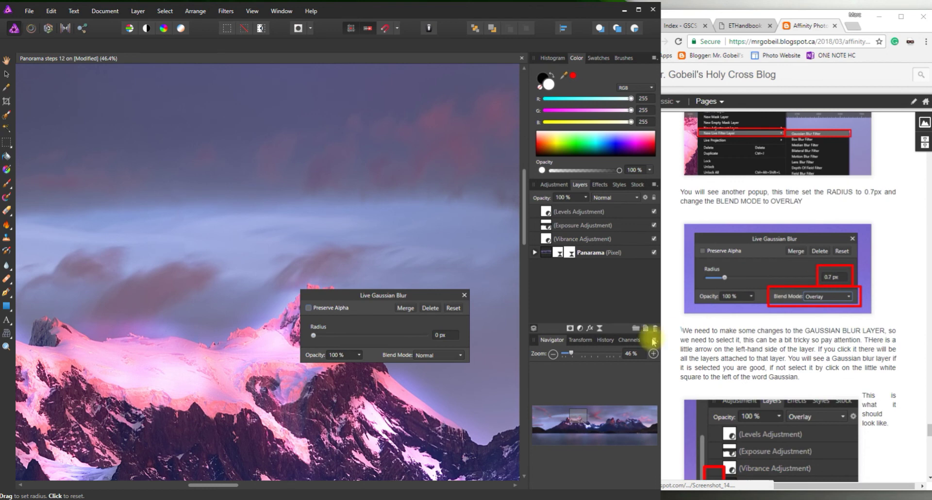
- Set the blur radius to 0.7 px and its blend mode to Overlay
{"action": "left_click", "coordinate": [443, 334]}
{"action": "key", "text": "BackSpace"}
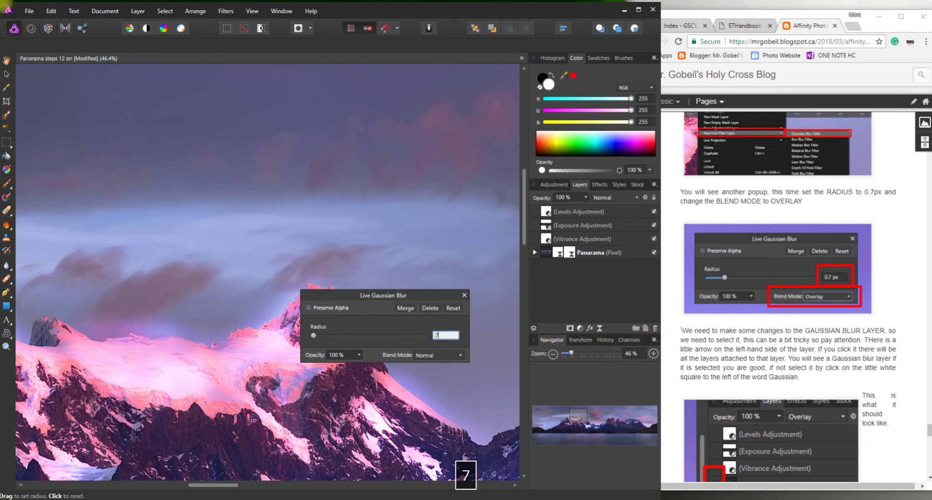
{"action": "type", "text": ".7"}
{"action": "key", "text": "Return"}
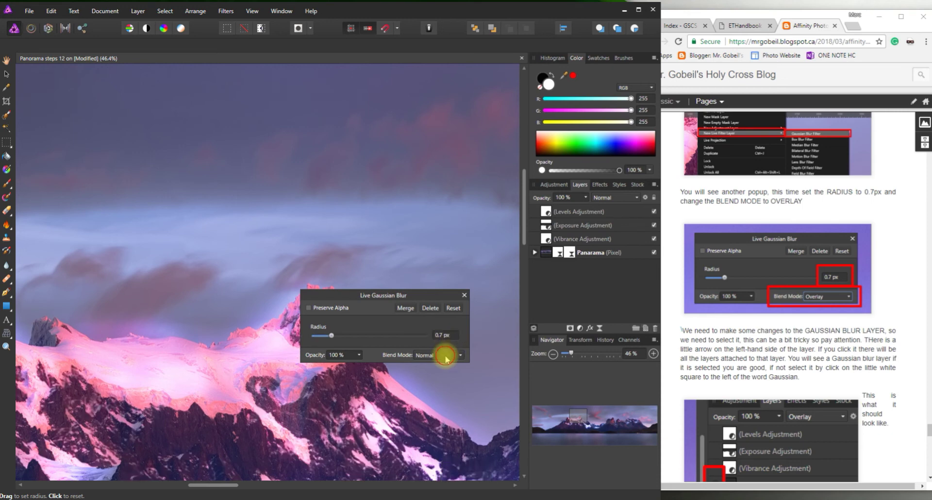
{"action": "left_click", "coordinate": [443, 355]}
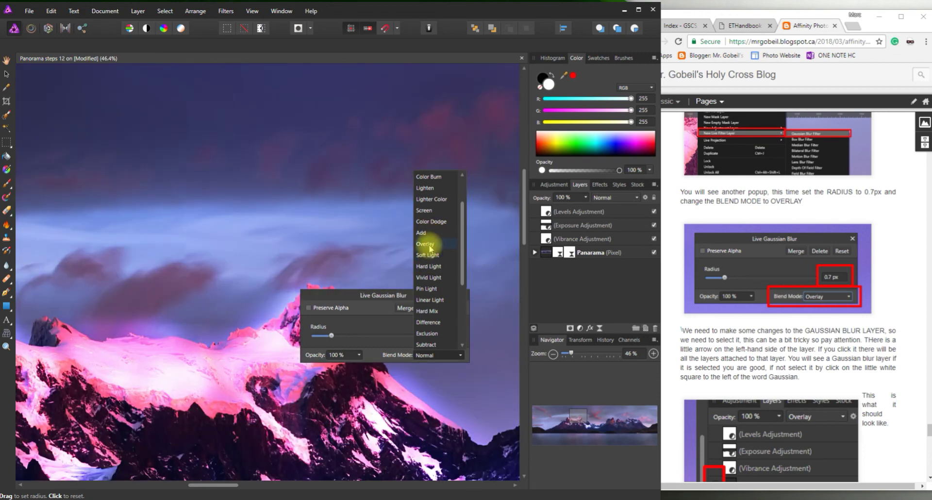
{"action": "left_click", "coordinate": [427, 244]}
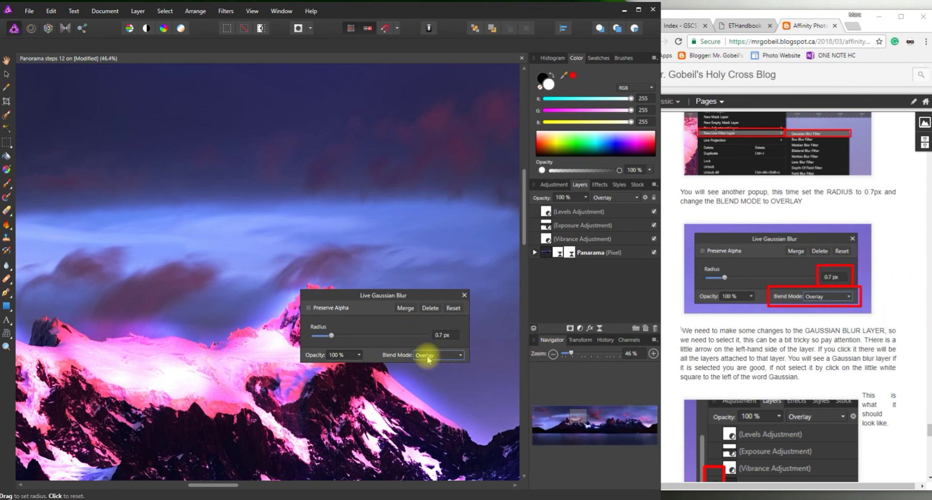
{"action": "scroll", "coordinate": [742, 340], "scroll_direction": "down", "scroll_amount": 2}
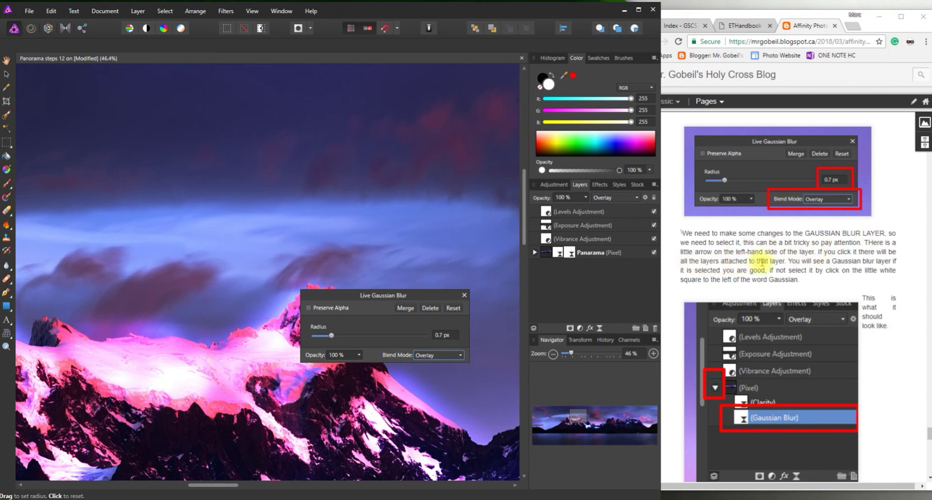
- Close the Gaussian Blur settings and expand the Panarama layer to show its Clarity and Gaussian Blur filters
{"action": "left_click", "coordinate": [465, 295]}
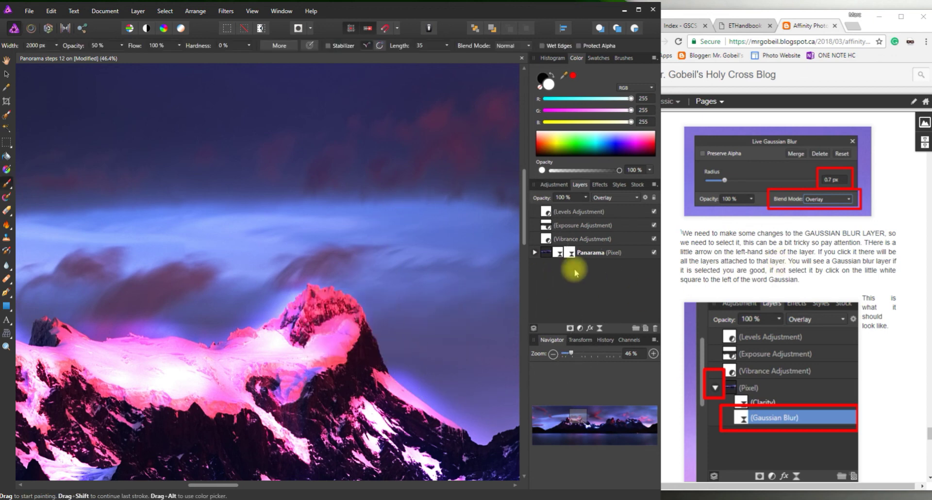
{"action": "left_click", "coordinate": [535, 253]}
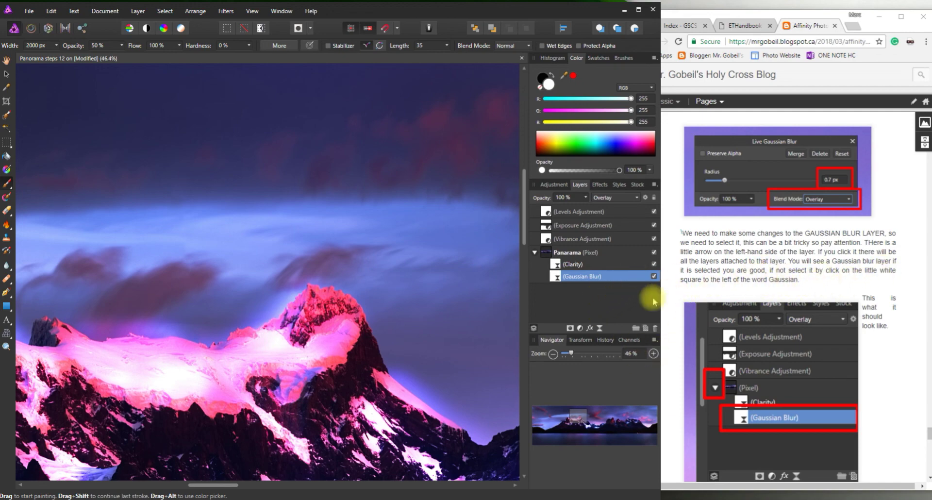
{"action": "scroll", "coordinate": [798, 403], "scroll_direction": "down", "scroll_amount": 1}
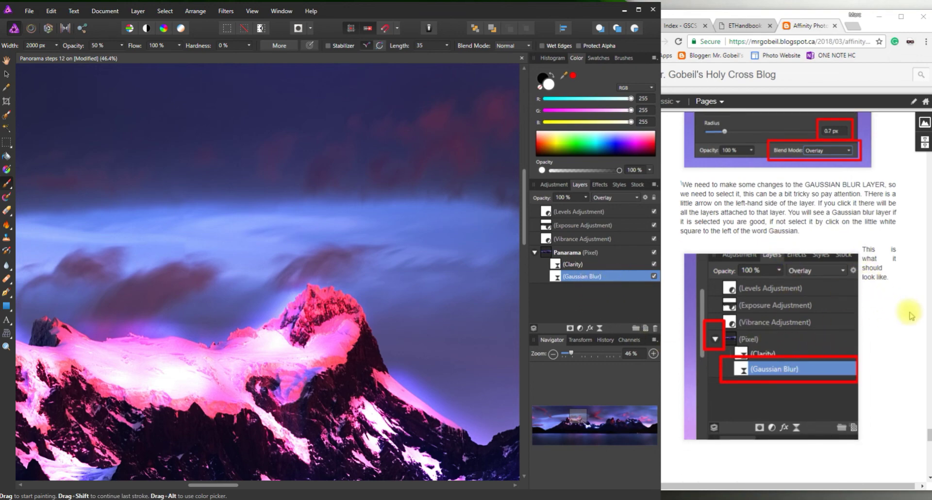
{"action": "scroll", "coordinate": [910, 320], "scroll_direction": "down", "scroll_amount": 4}
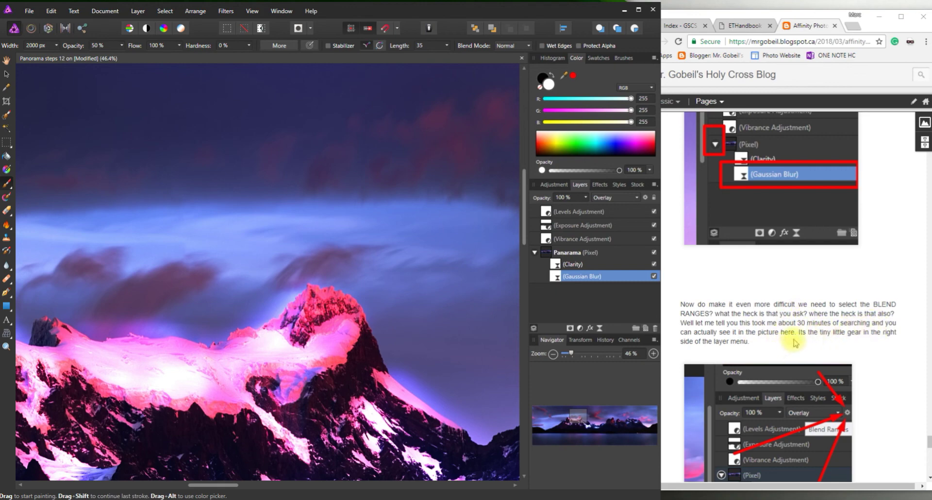
- Open Blend Options for the Gaussian Blur layer and uncheck Linear under Source Layer Ranges
{"action": "left_click", "coordinate": [646, 198]}
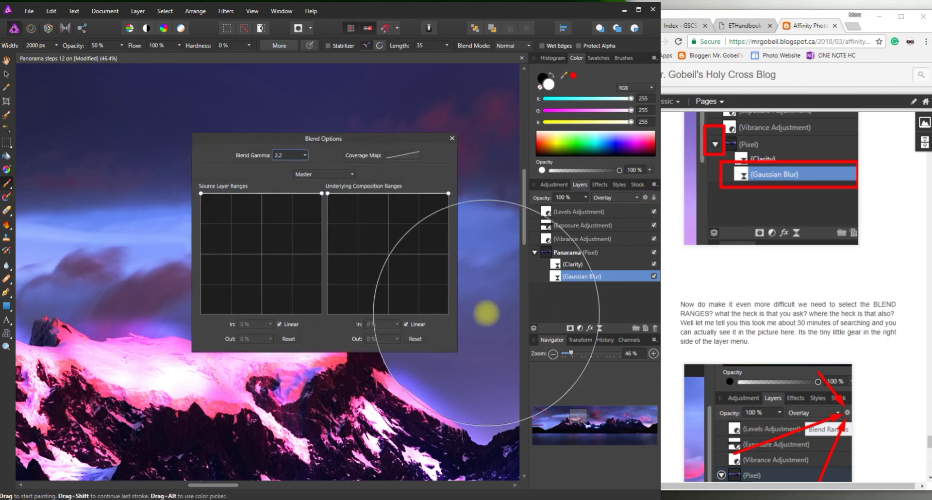
{"action": "scroll", "coordinate": [860, 389], "scroll_direction": "down", "scroll_amount": 2}
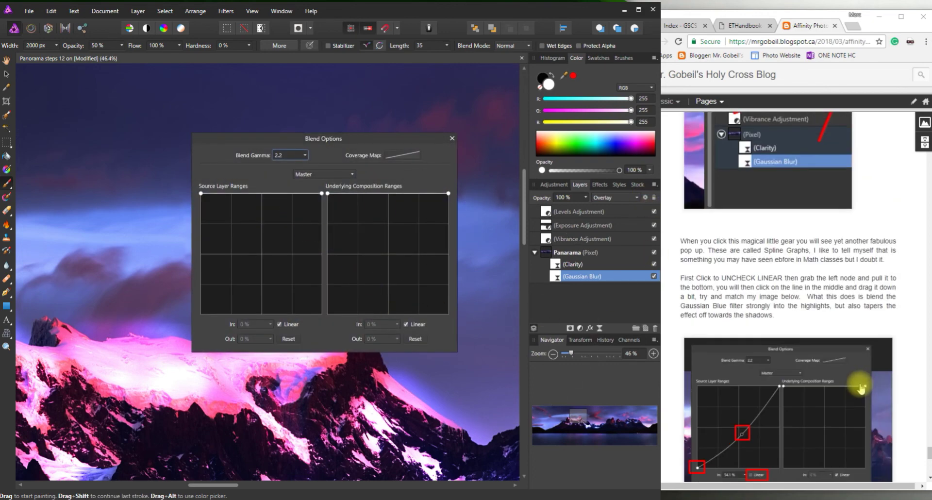
{"action": "scroll", "coordinate": [714, 271], "scroll_direction": "down", "scroll_amount": 1}
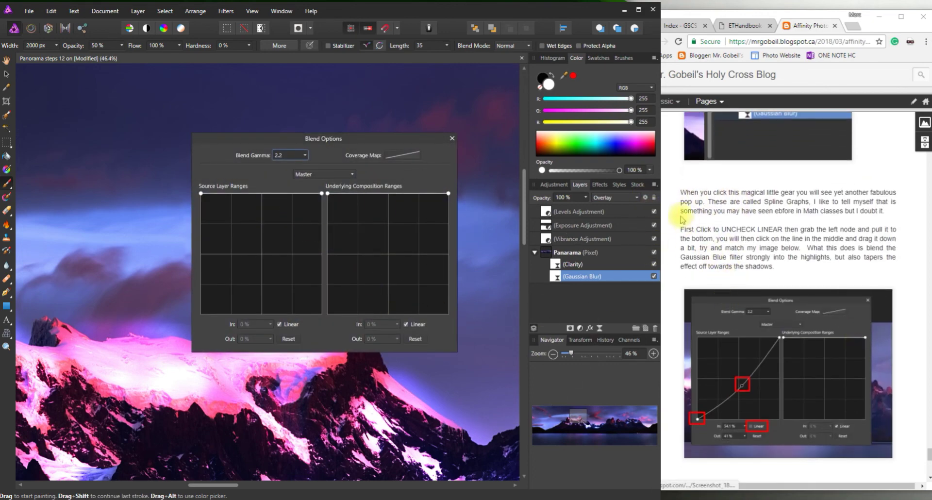
{"action": "left_click_drag", "start_coordinate": [679, 196], "coordinate": [898, 212]}
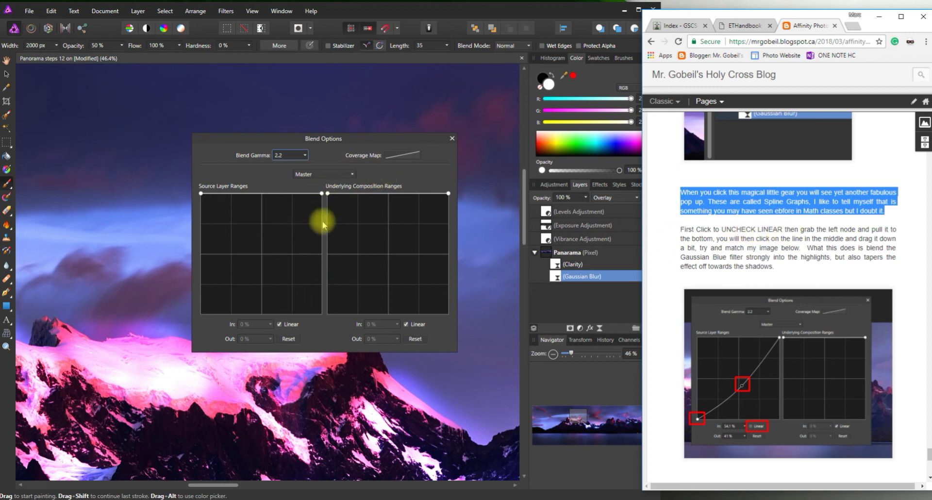
{"action": "left_click", "coordinate": [279, 325]}
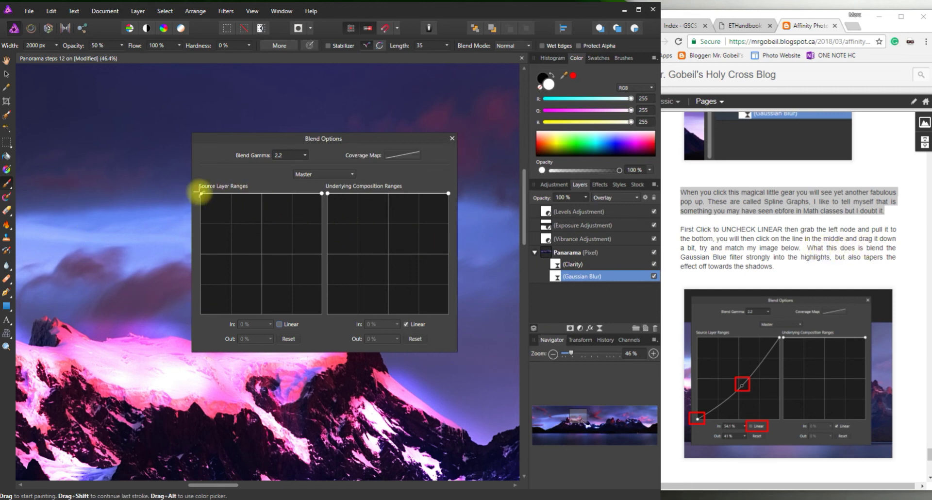
- Pull the source range's left node to the bottom and bend a midpoint to 54.9% in, 41% out
{"action": "left_click_drag", "start_coordinate": [200, 193], "coordinate": [194, 317]}
{"action": "left_click_drag", "start_coordinate": [264, 252], "coordinate": [267, 265]}
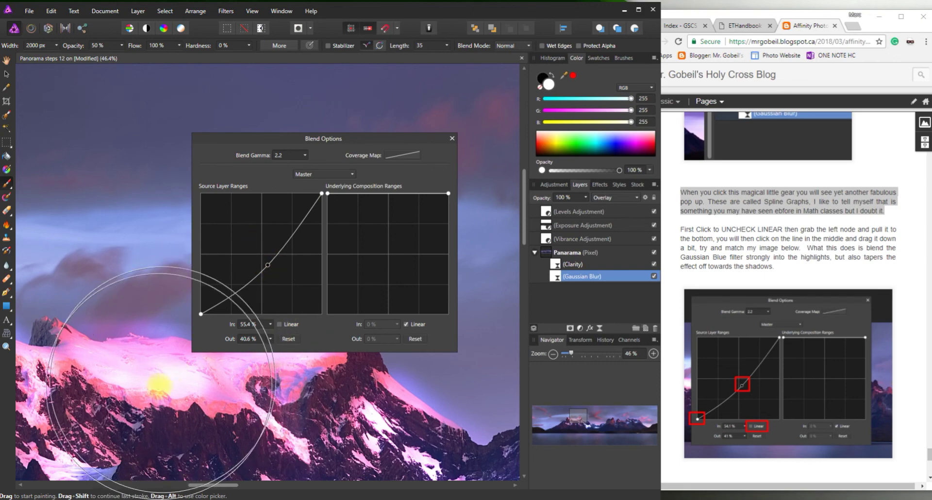
{"action": "scroll", "coordinate": [68, 340], "scroll_direction": "down", "scroll_amount": 6}
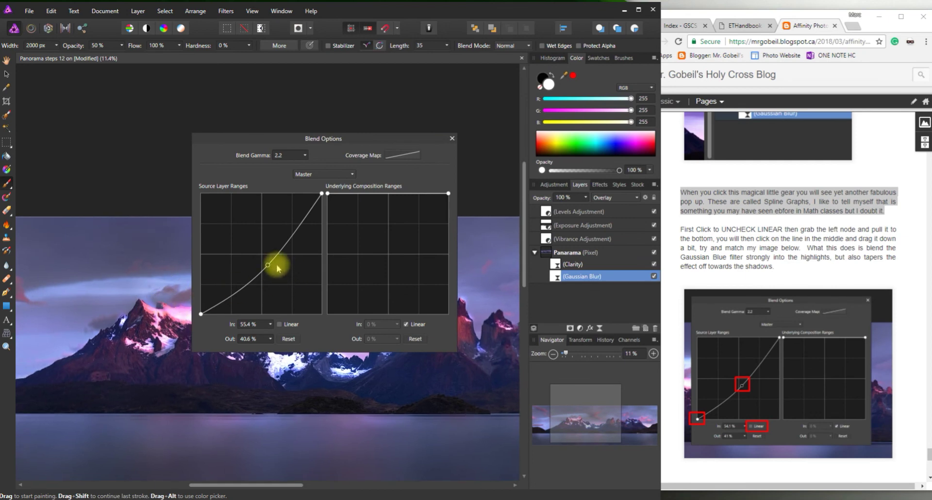
{"action": "mouse_move", "coordinate": [268, 264]}
{"action": "left_mouse_down"}
{"action": "mouse_move", "coordinate": [274, 277]}
{"action": "mouse_move", "coordinate": [285, 250]}
{"action": "mouse_move", "coordinate": [268, 228]}
{"action": "mouse_move", "coordinate": [220, 223]}
{"action": "mouse_move", "coordinate": [228, 258]}
{"action": "mouse_move", "coordinate": [267, 265]}
{"action": "left_mouse_up"}
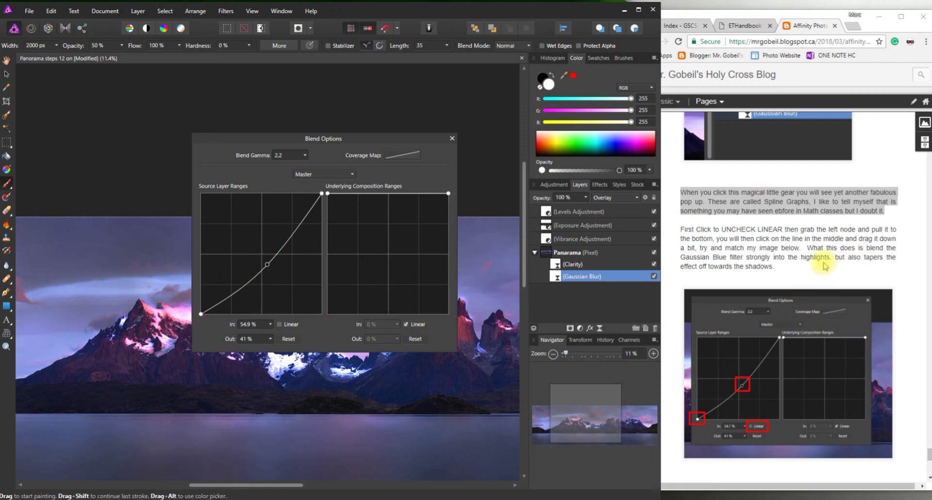
{"action": "scroll", "coordinate": [733, 359], "scroll_direction": "down", "scroll_amount": 4}
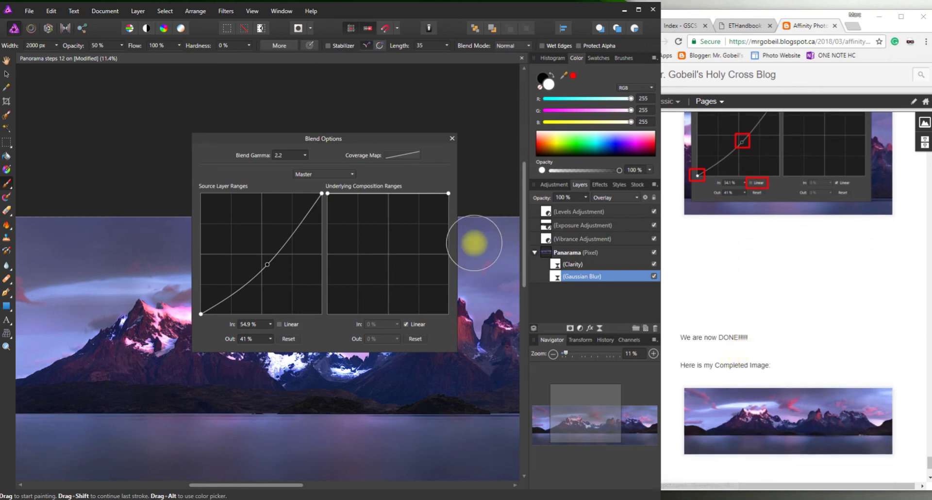
{"action": "left_click", "coordinate": [452, 138]}
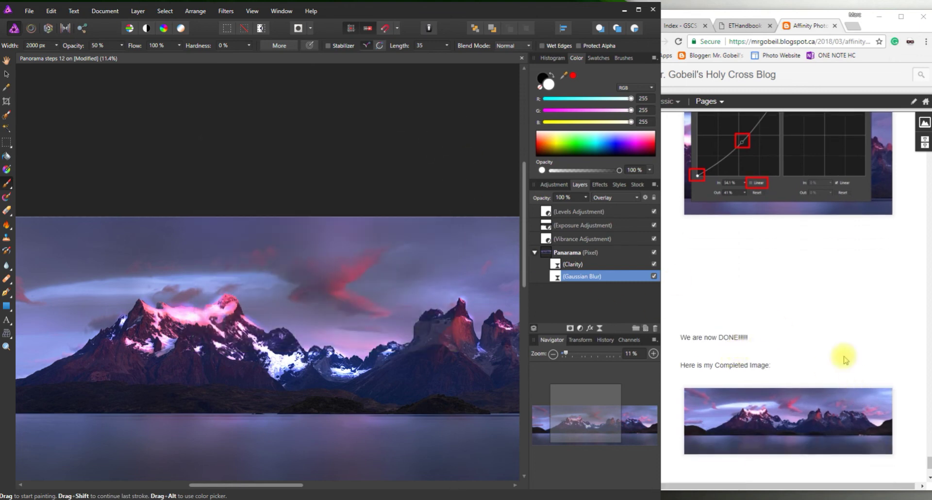
{"action": "scroll", "coordinate": [729, 342], "scroll_direction": "down", "scroll_amount": 3}
{"action": "scroll", "coordinate": [454, 311], "scroll_direction": "down", "scroll_amount": 3}
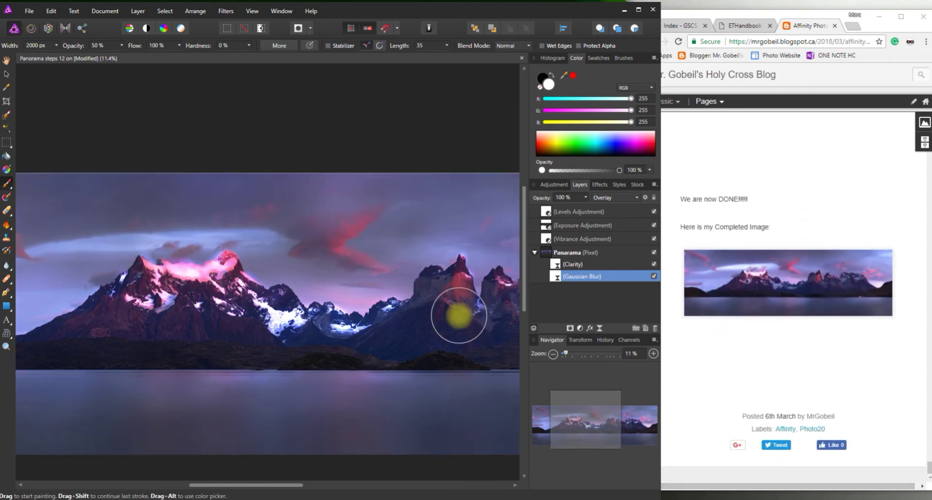
{"action": "left_click_drag", "start_coordinate": [256, 490], "coordinate": [203, 480]}
{"action": "scroll", "coordinate": [260, 428], "scroll_direction": "up", "scroll_amount": 3}
{"action": "scroll", "coordinate": [193, 402], "scroll_direction": "down", "scroll_amount": 2}
{"action": "scroll", "coordinate": [184, 398], "scroll_direction": "down", "scroll_amount": 1}
{"action": "scroll", "coordinate": [286, 369], "scroll_direction": "down", "scroll_amount": 3}
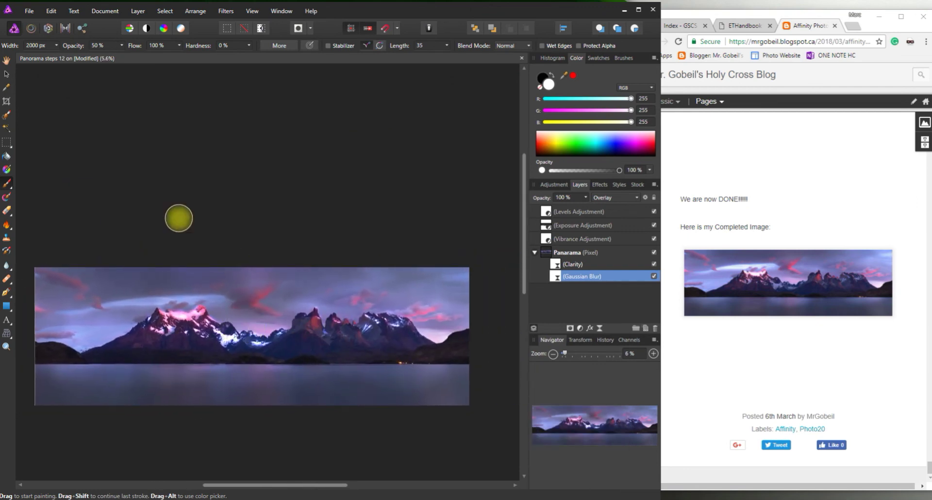
- Save the panorama document using File > Save
{"action": "left_click", "coordinate": [27, 15]}
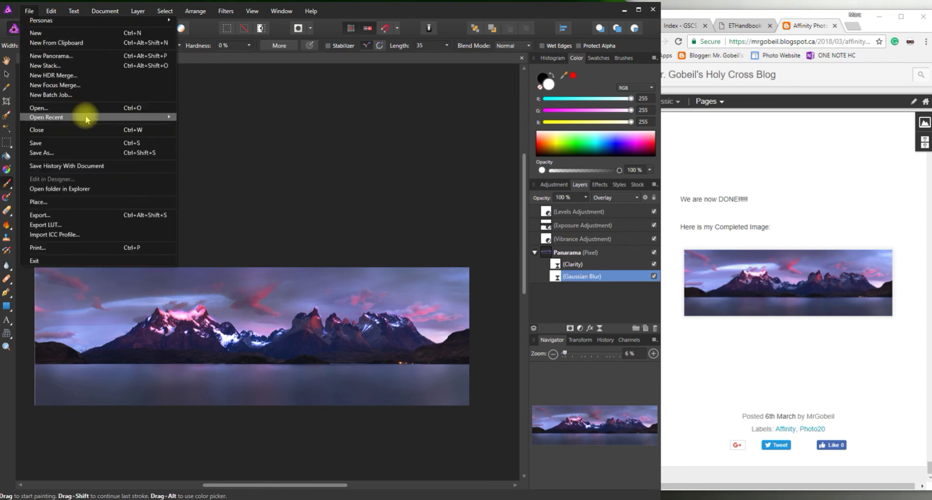
{"action": "mouse_move", "coordinate": [87, 119]}
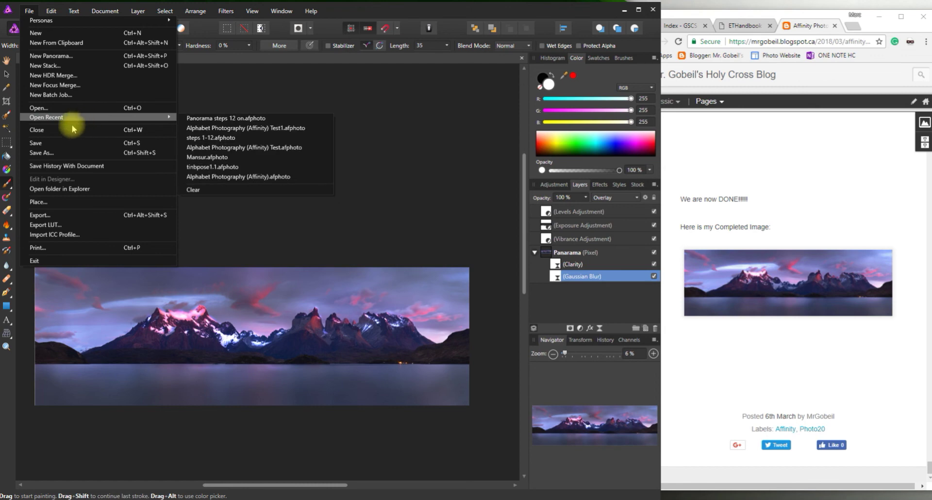
{"action": "mouse_move", "coordinate": [51, 11]}
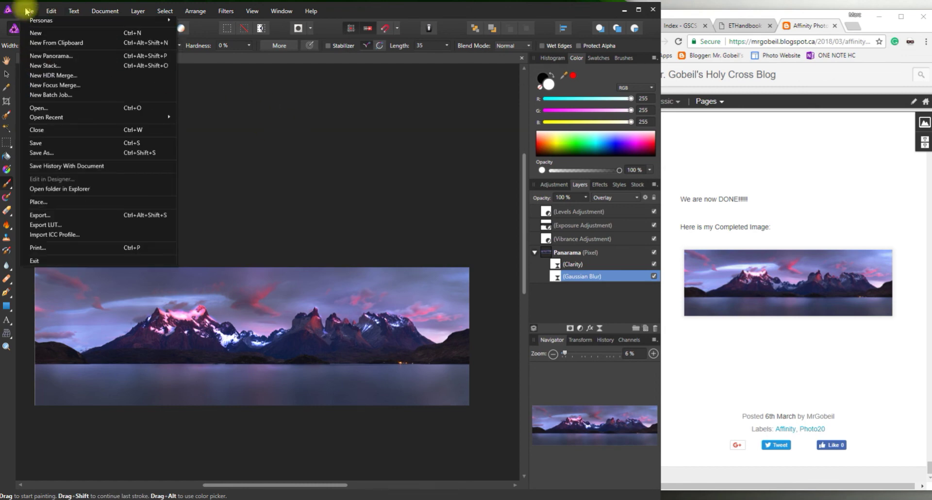
{"action": "left_click", "coordinate": [80, 145]}
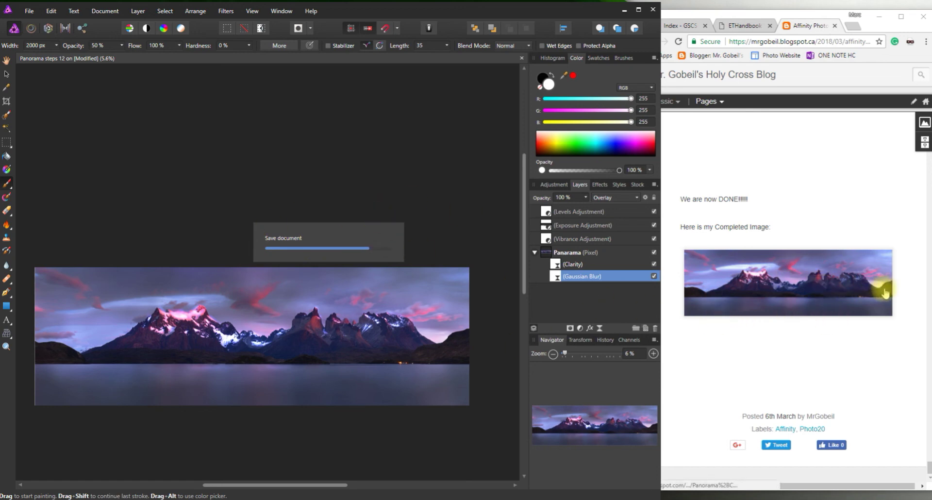
- Open the blog's completed panorama image in a new Chrome tab and resize the browser window
{"action": "right_click", "coordinate": [709, 275]}
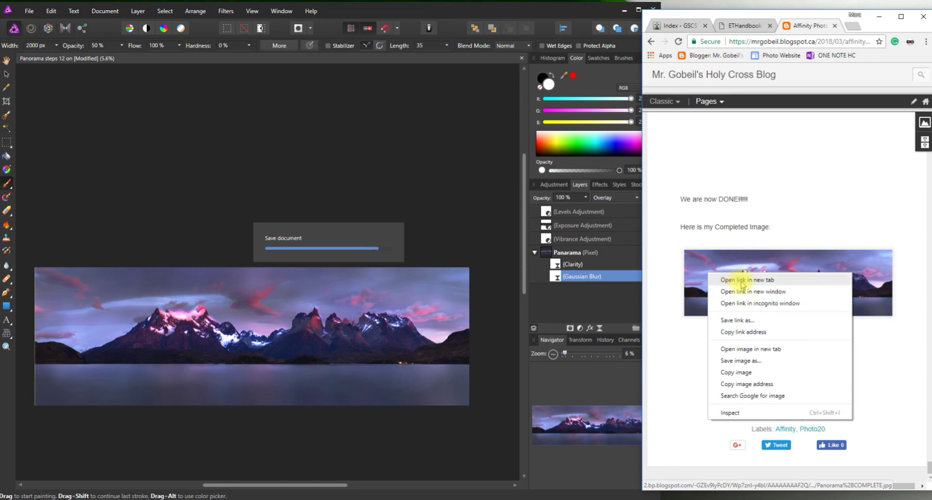
{"action": "left_click", "coordinate": [744, 280]}
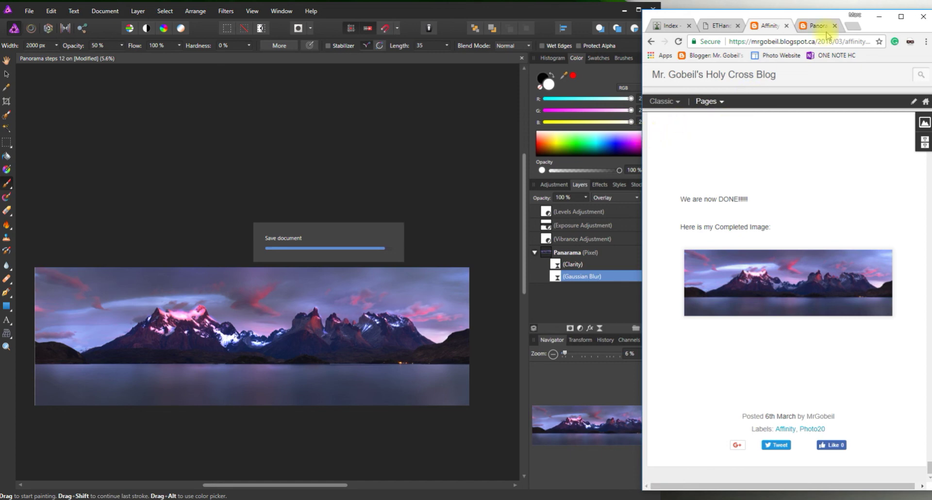
{"action": "left_click", "coordinate": [806, 25]}
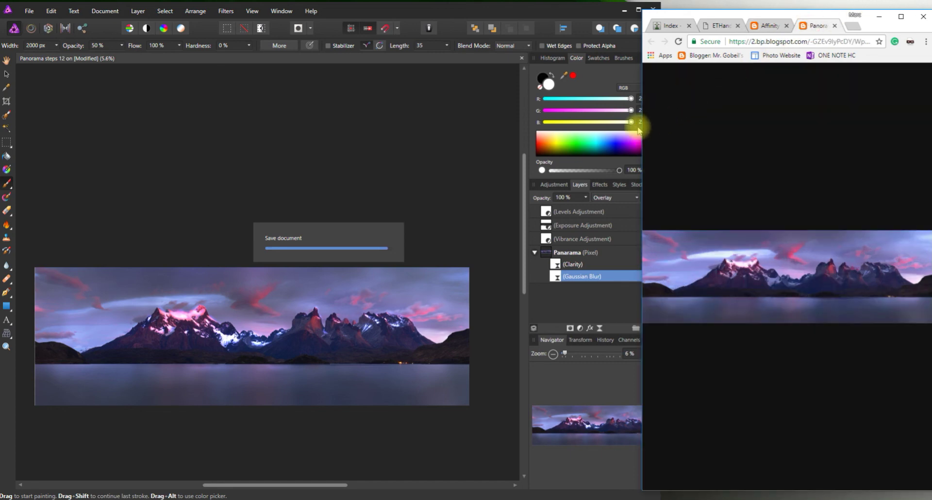
{"action": "left_click_drag", "start_coordinate": [642, 127], "coordinate": [666, 241]}
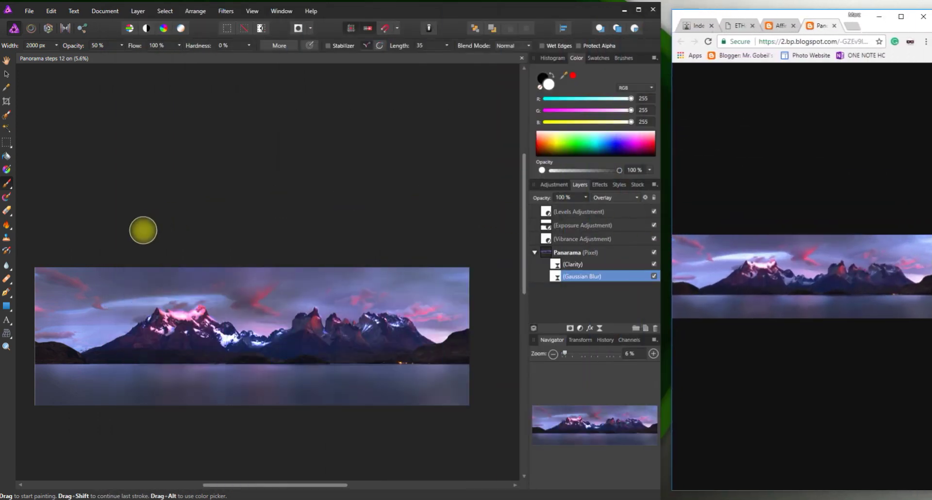
- Open File > Export, choose the JPEG format, and lower Quality to 10
{"action": "left_click", "coordinate": [30, 11]}
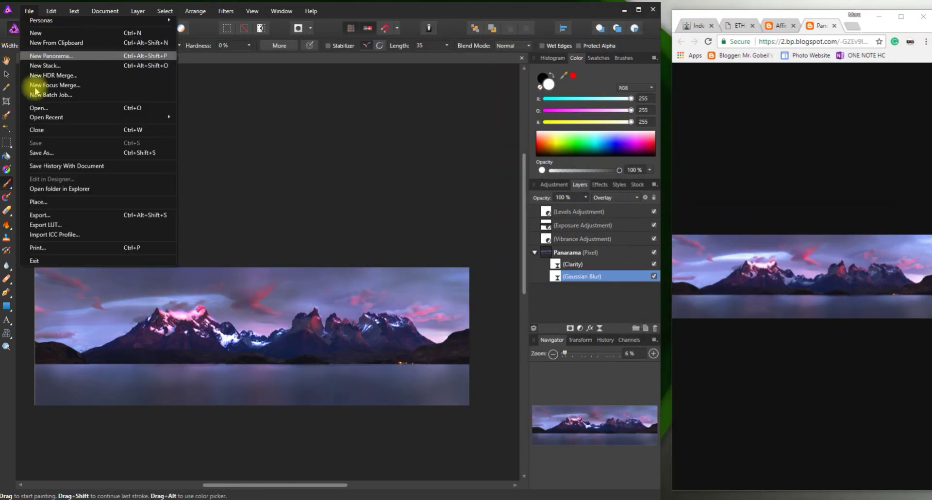
{"action": "left_click", "coordinate": [85, 215]}
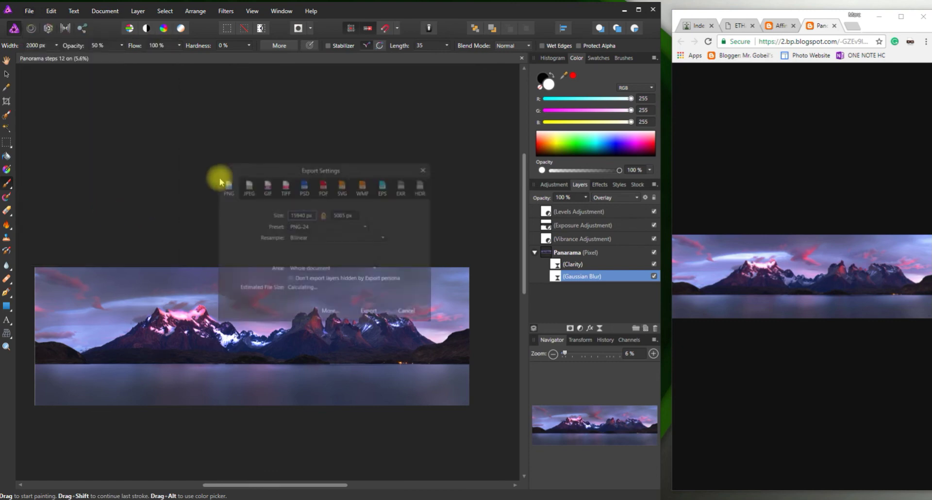
{"action": "left_click", "coordinate": [247, 186]}
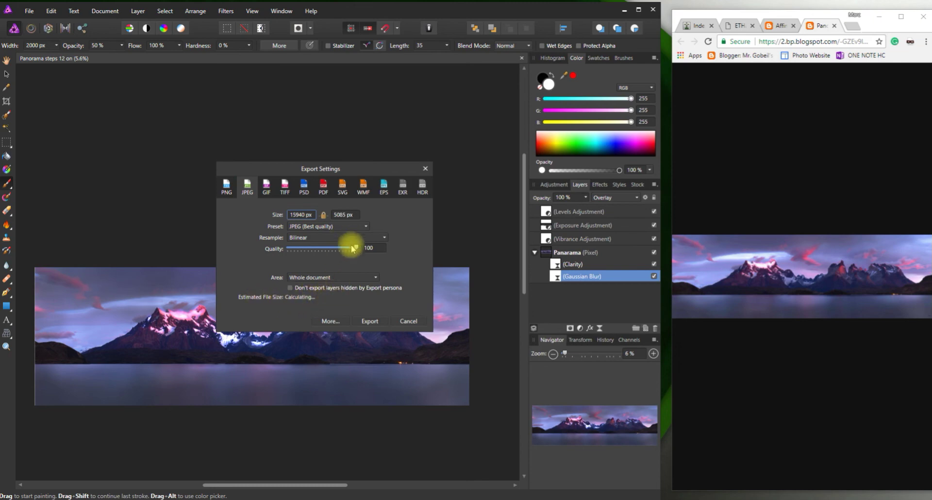
{"action": "left_click_drag", "start_coordinate": [357, 248], "coordinate": [307, 254]}
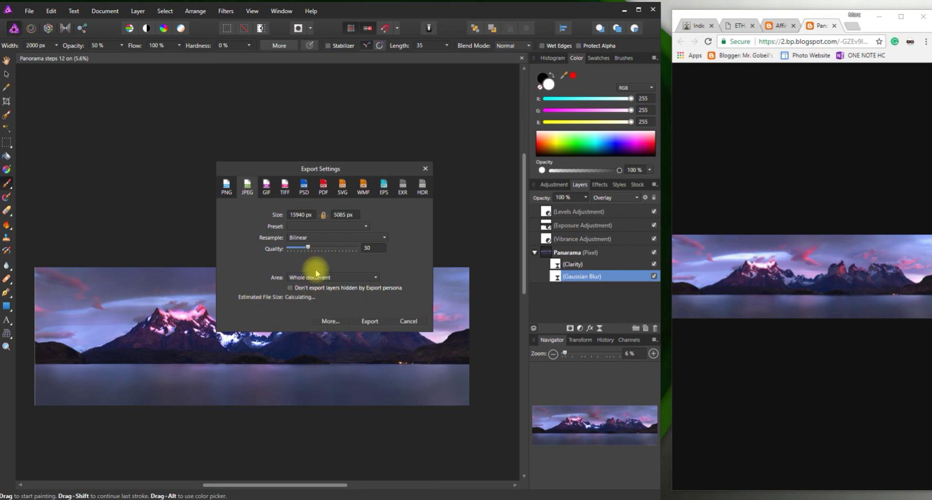
{"action": "left_click_drag", "start_coordinate": [308, 248], "coordinate": [300, 251]}
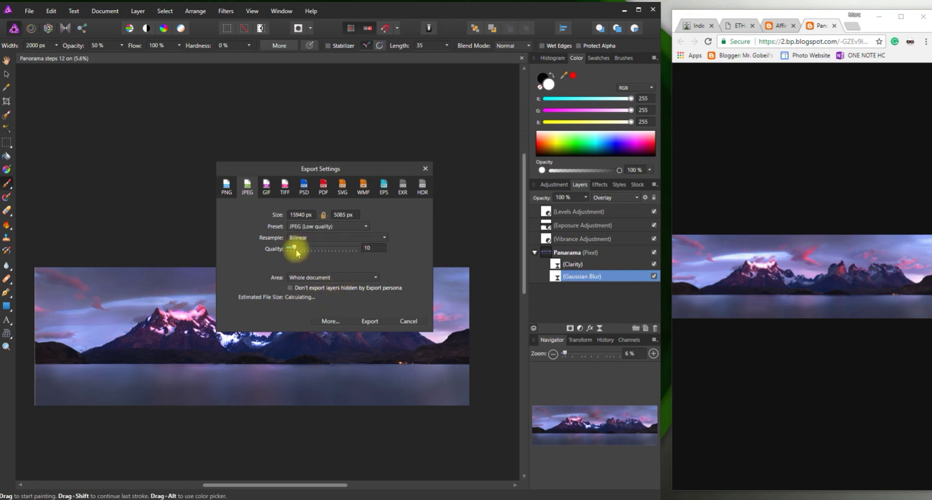
- Export the JPEG to the Desktop under the file name 'Panorama Complete'
{"action": "left_click", "coordinate": [370, 321]}
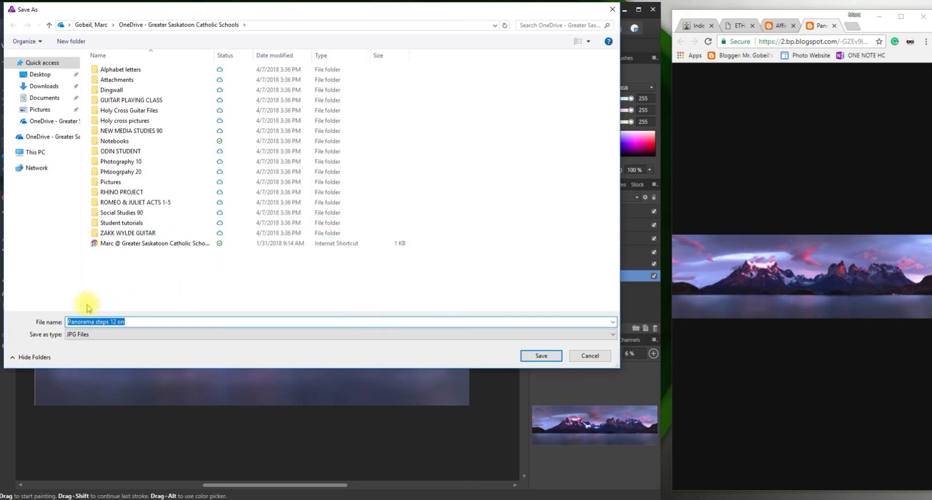
{"action": "left_click", "coordinate": [24, 75]}
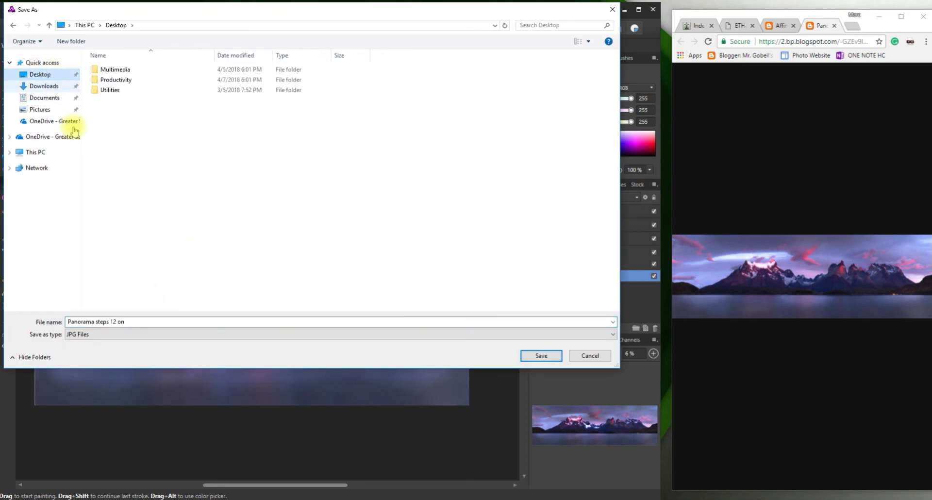
{"action": "left_click_drag", "start_coordinate": [145, 321], "coordinate": [100, 323]}
{"action": "left_click", "coordinate": [136, 321]}
{"action": "type", "text": "Comple"}
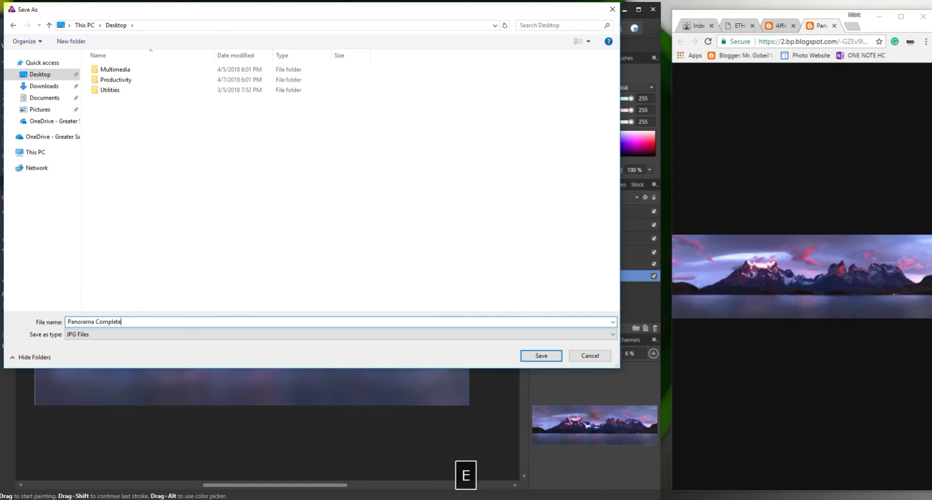
{"action": "key", "text": "Return"}
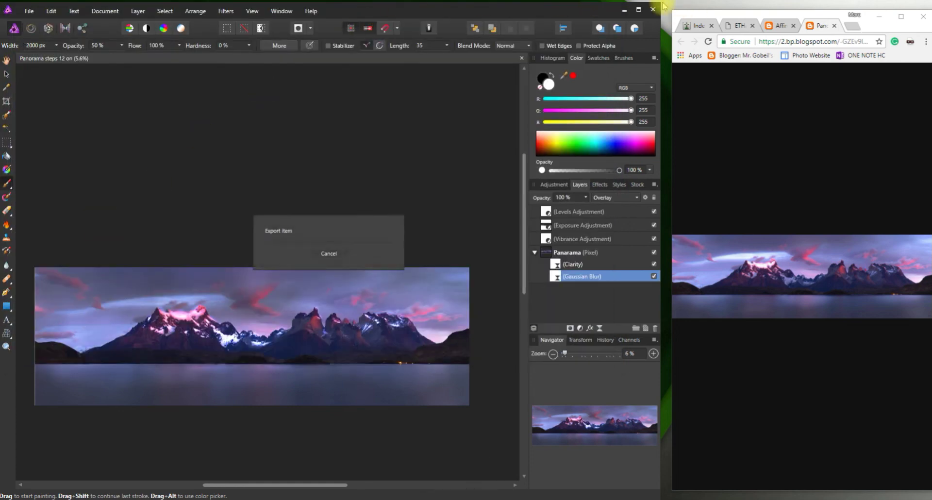